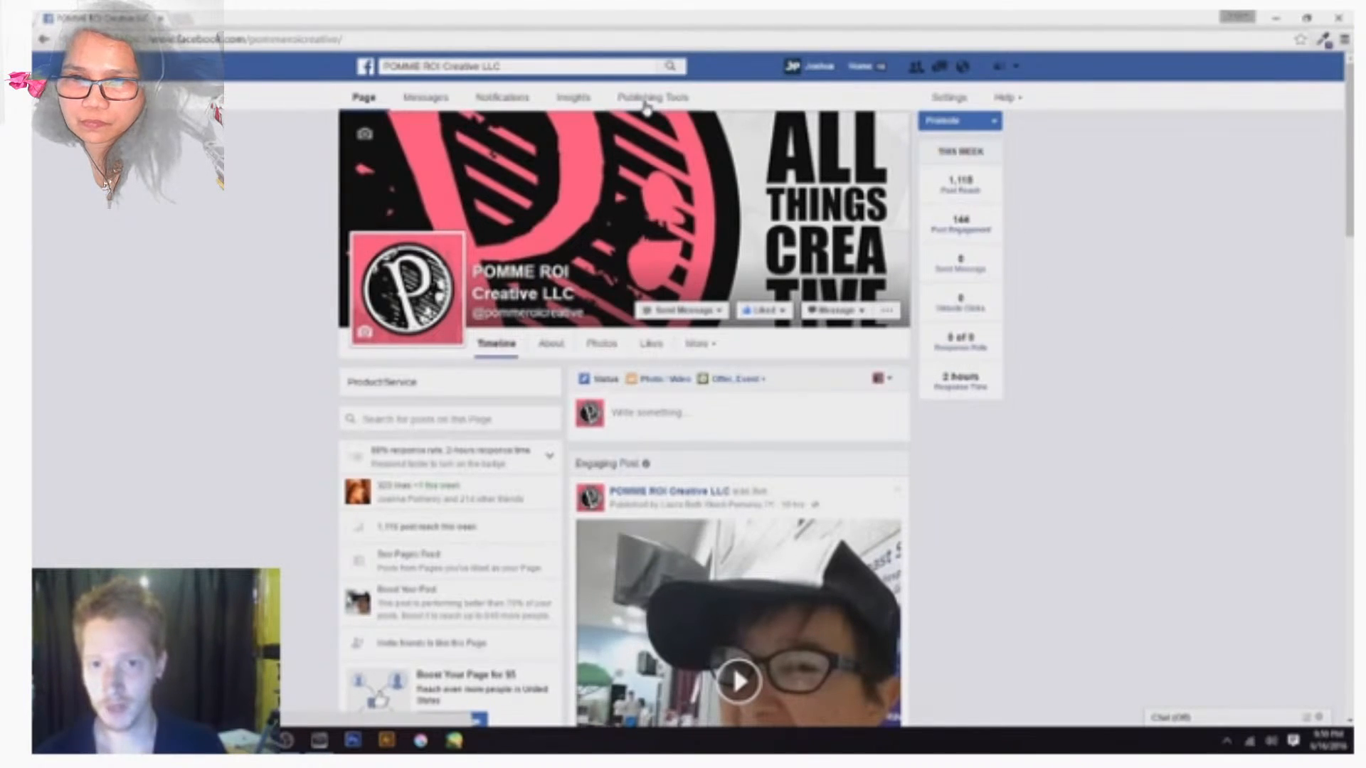
Start a new live video from the Facebook page's video library and select its stream key for copying
left_click(631, 103)
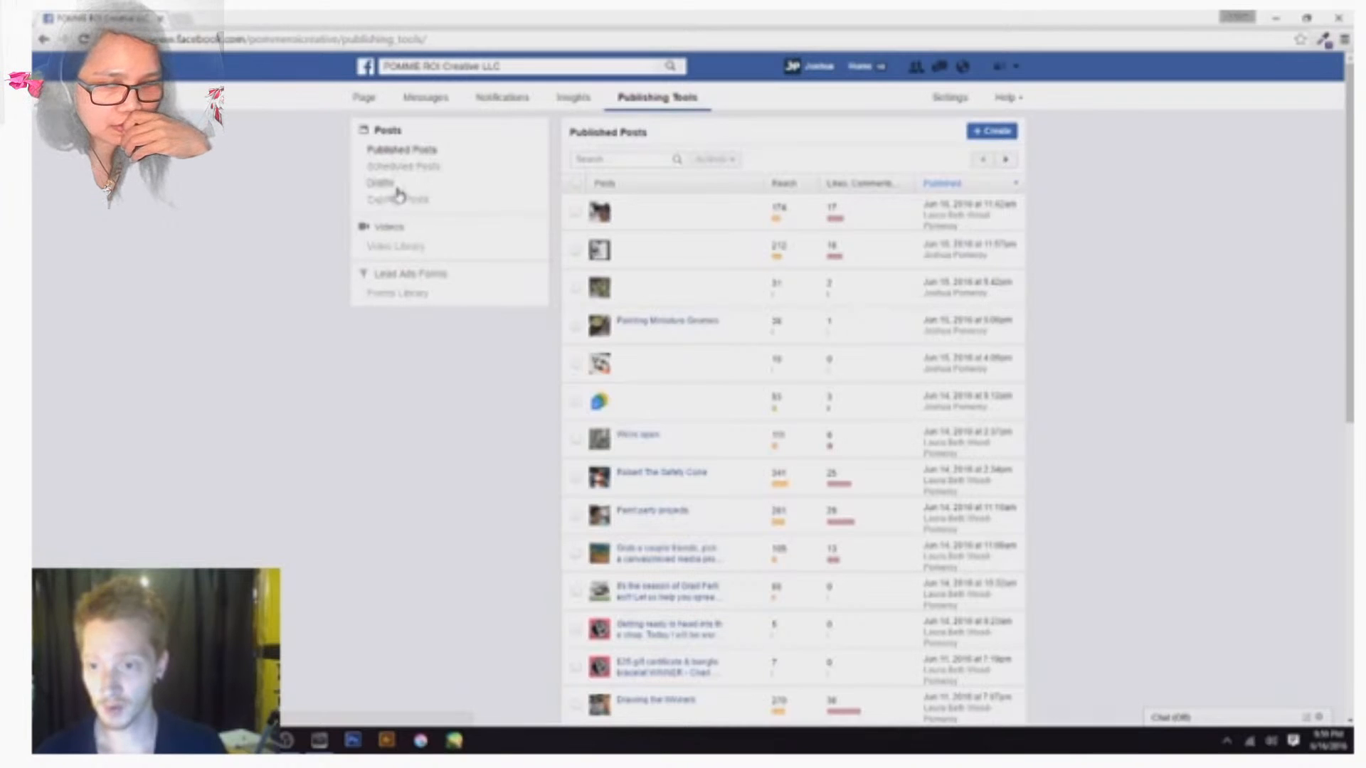
left_click(394, 228)
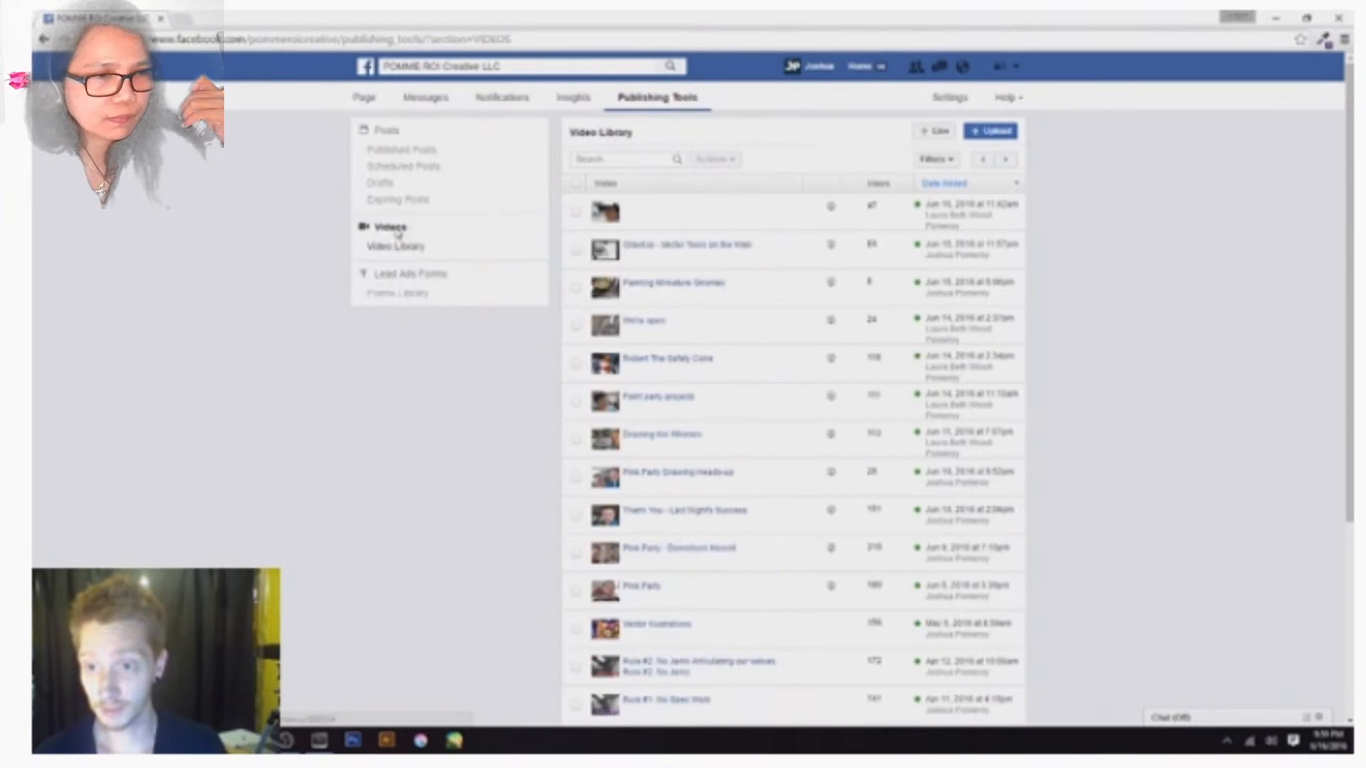
left_click(939, 132)
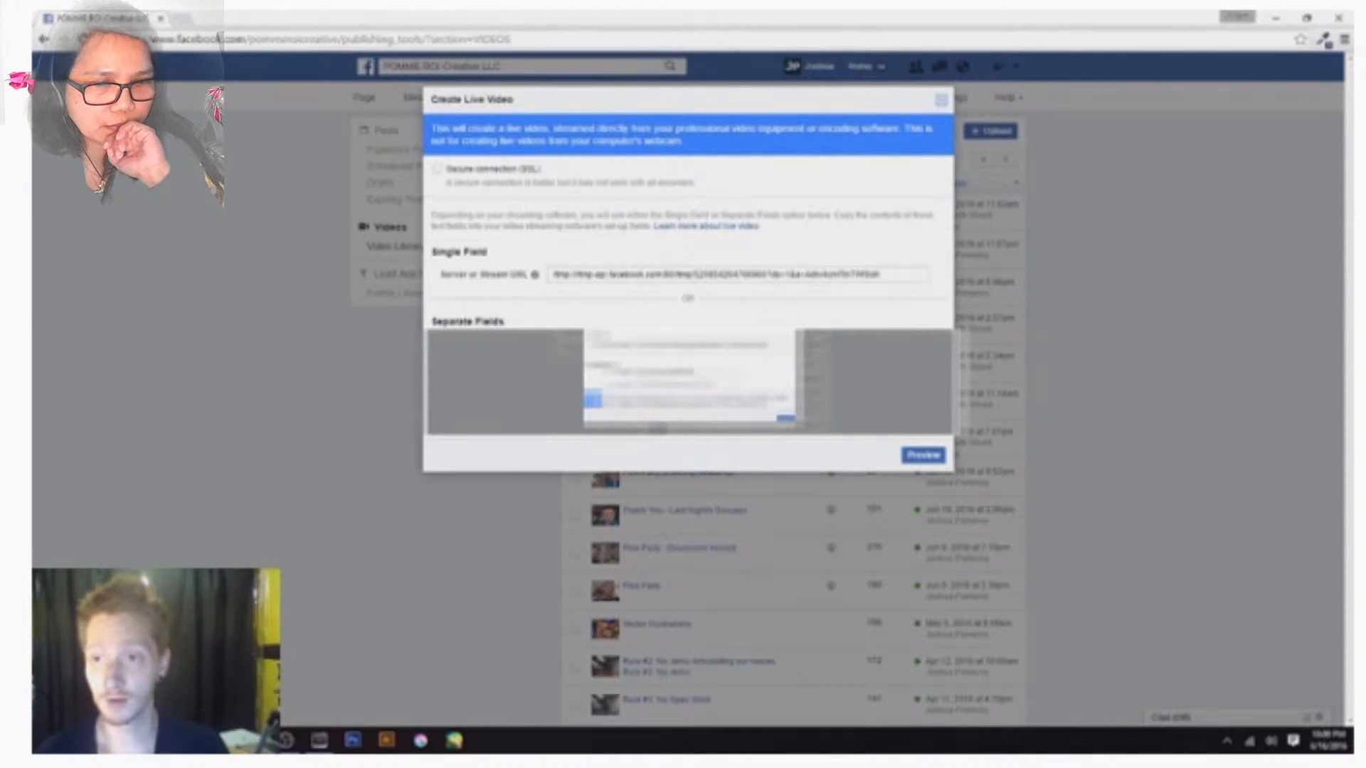
left_click(673, 382)
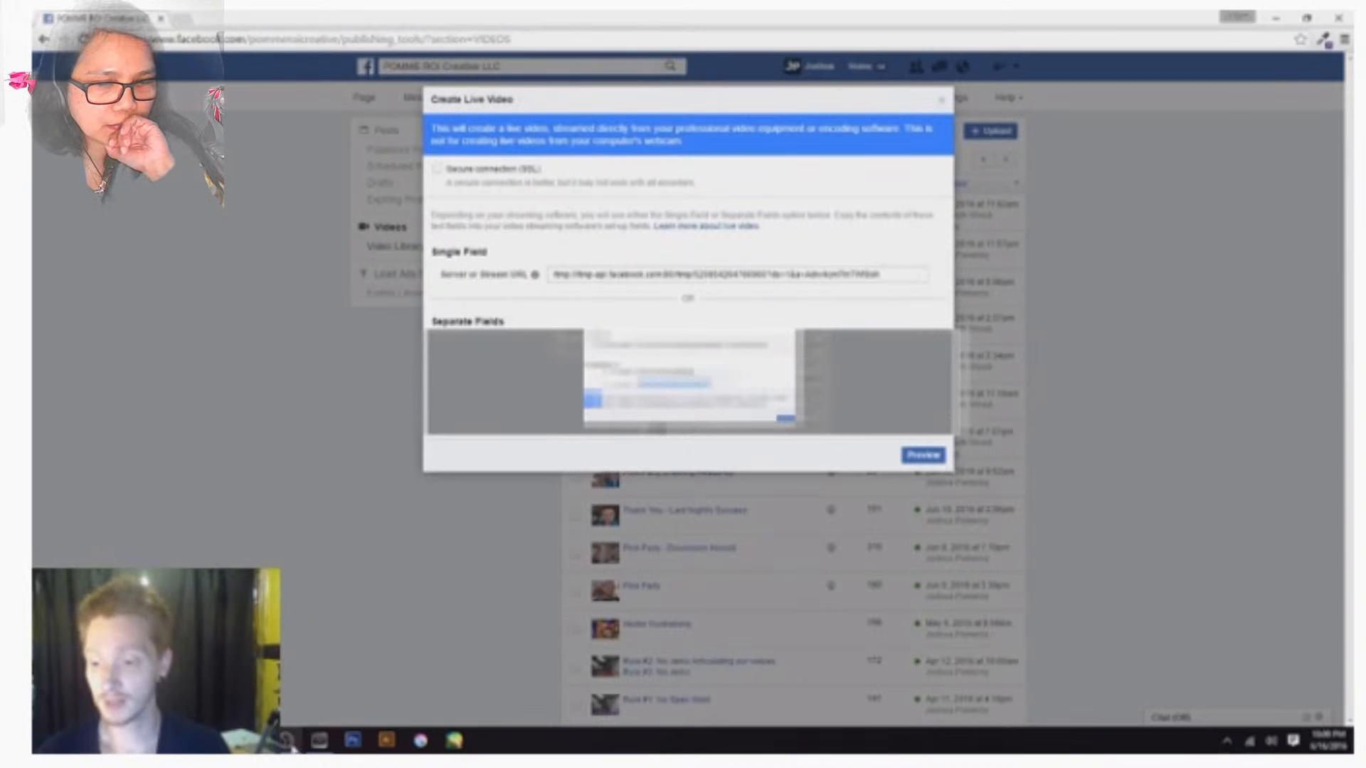
Switch to OBS, set the streaming service to Facebook Live, paste the copied stream key and apply the stream settings
left_click(285, 740)
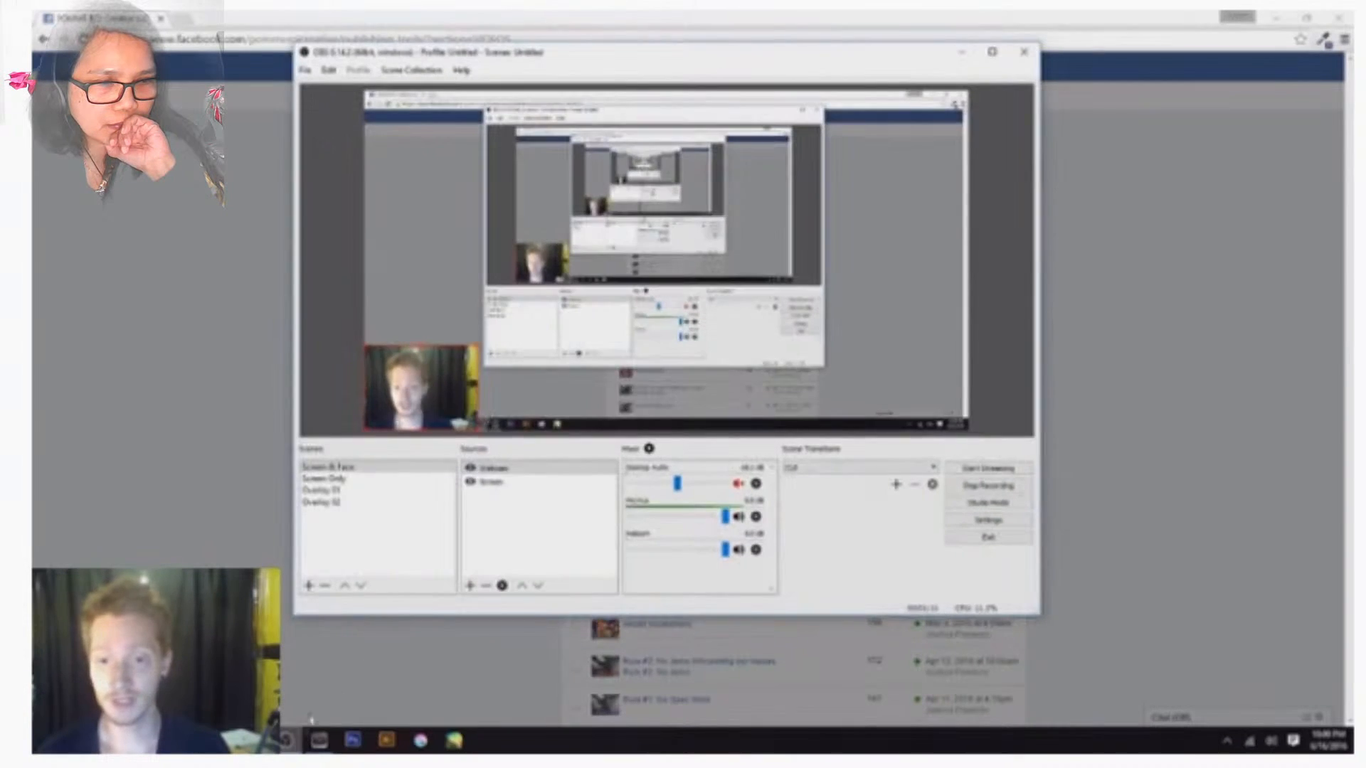
left_click(981, 520)
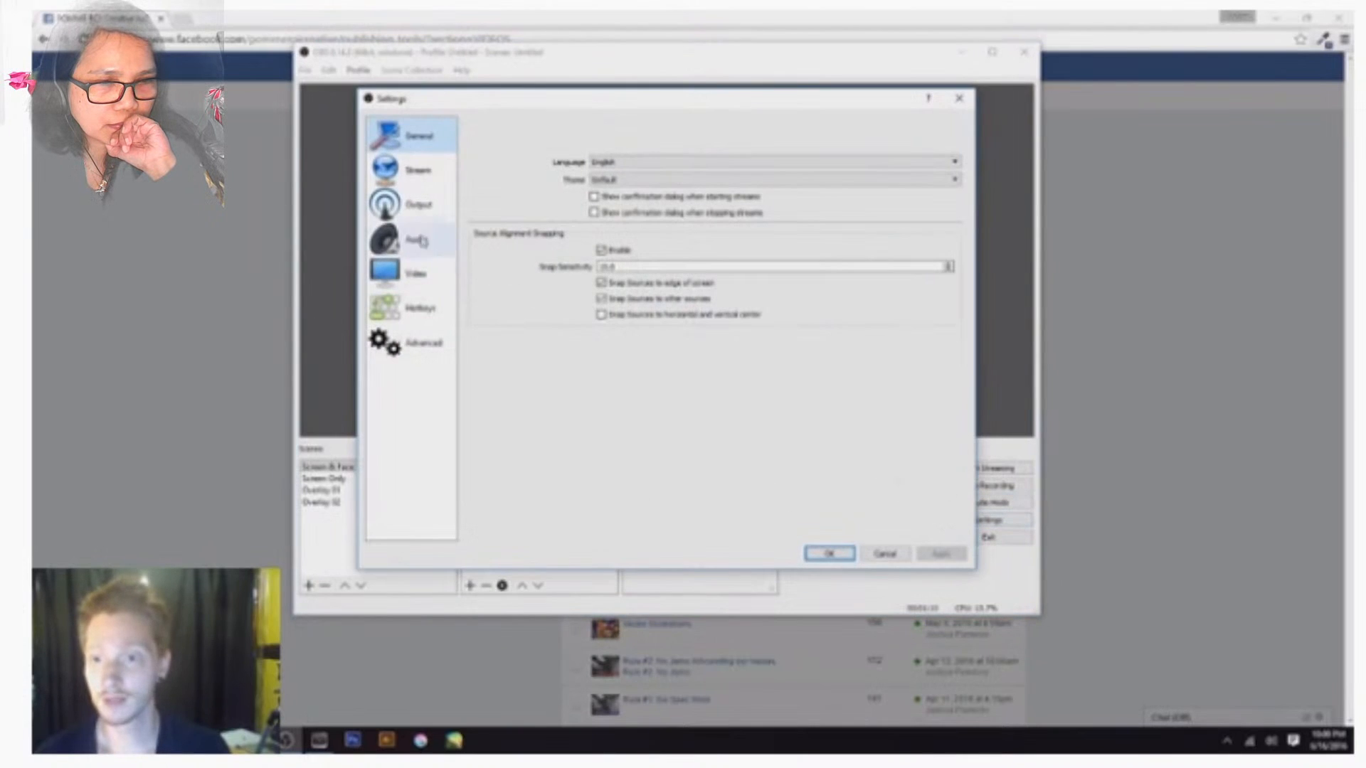
left_click(404, 166)
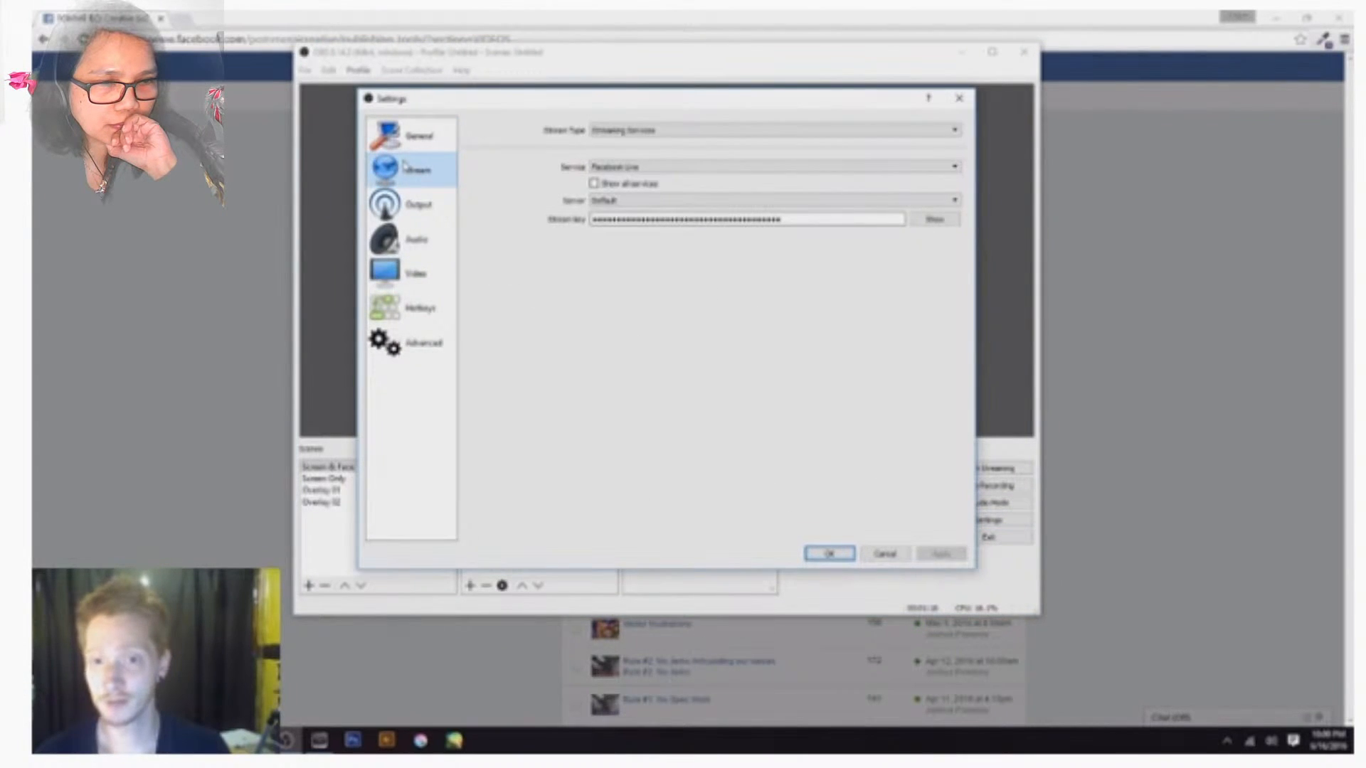
left_click(687, 169)
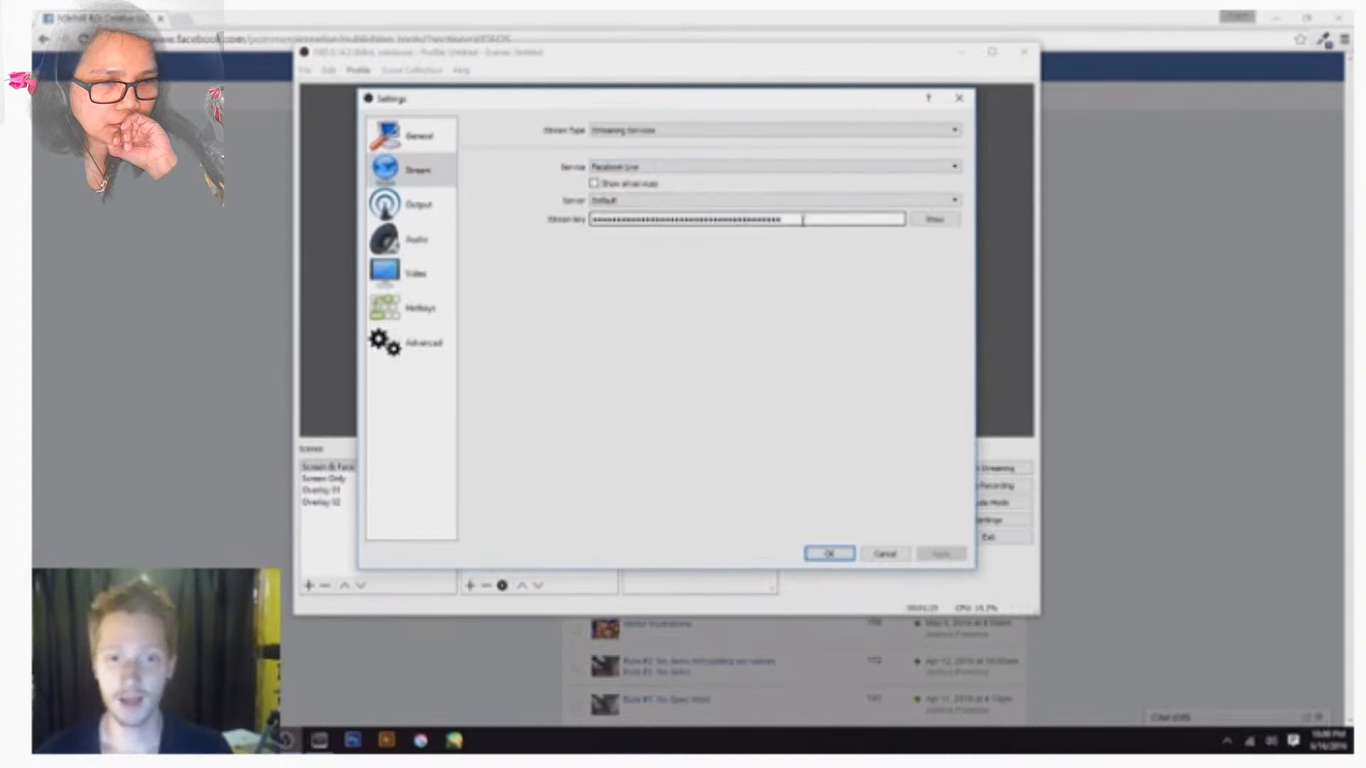
double_click(803, 220)
key("ctrl+v")
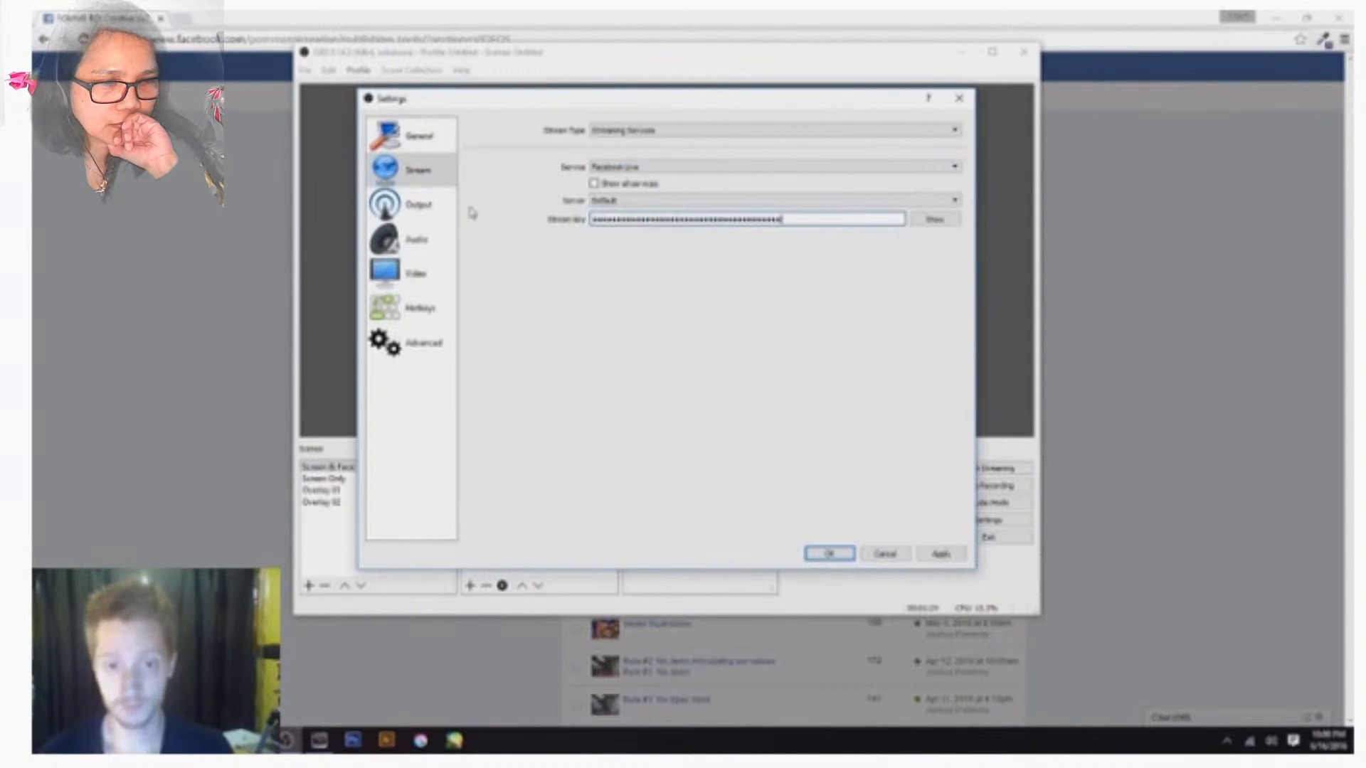
left_click(950, 558)
left_click(831, 555)
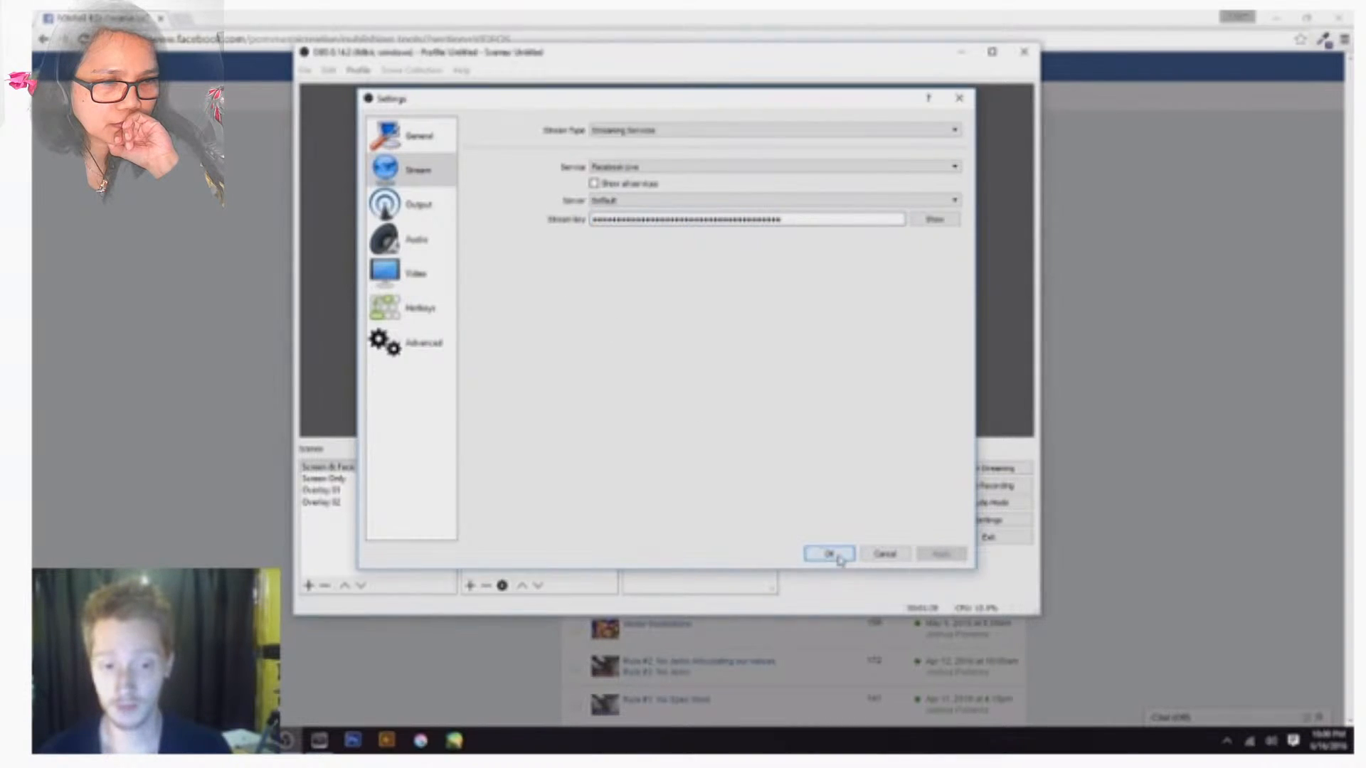
Start streaming from OBS and switch back to Facebook to preview the incoming live video
left_click(1007, 470)
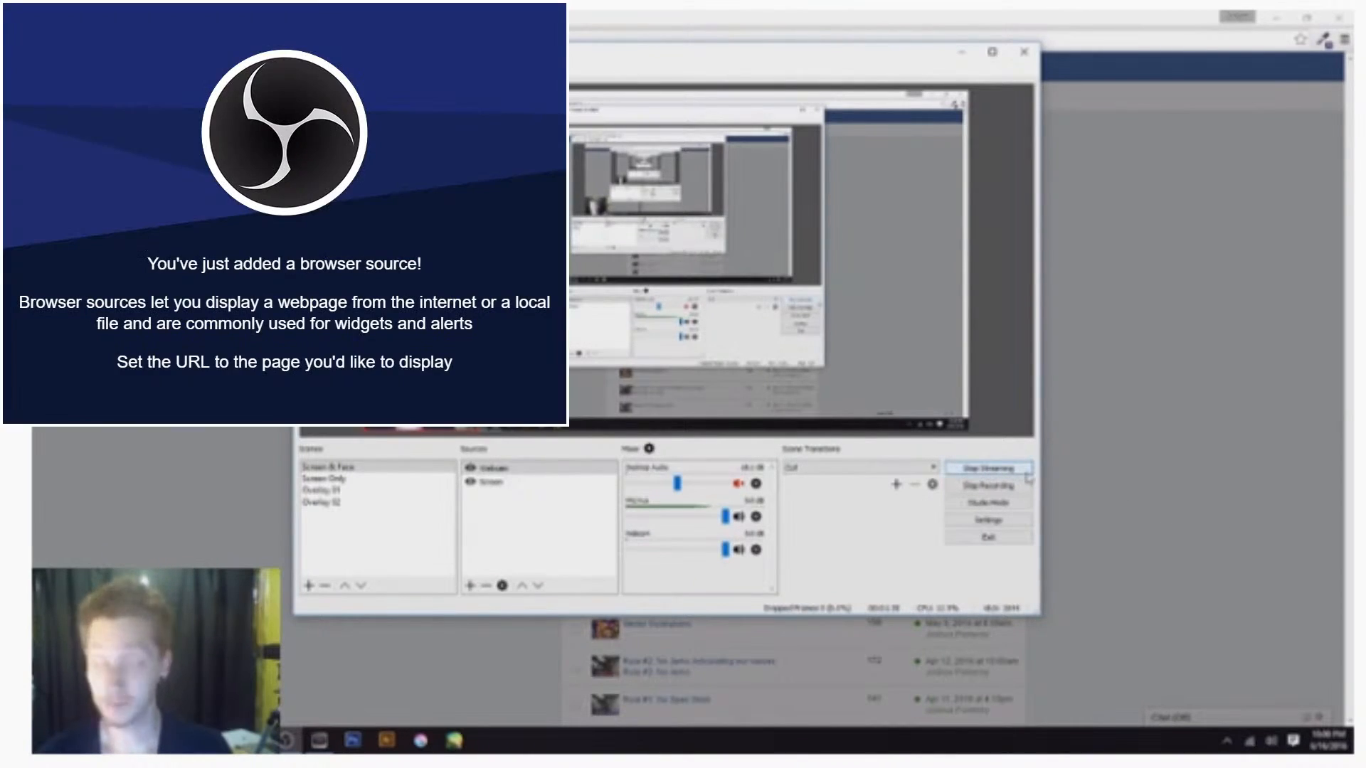
left_click(1153, 540)
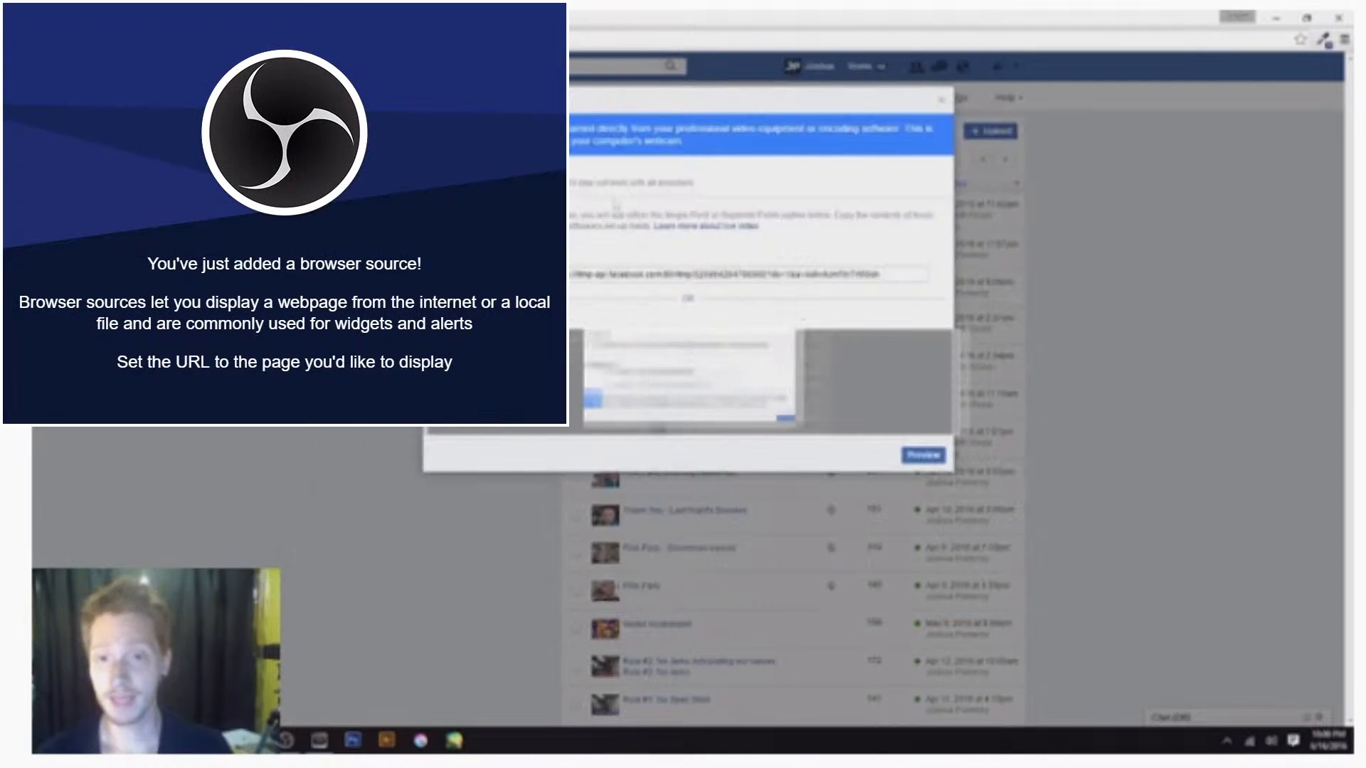
left_click(925, 456)
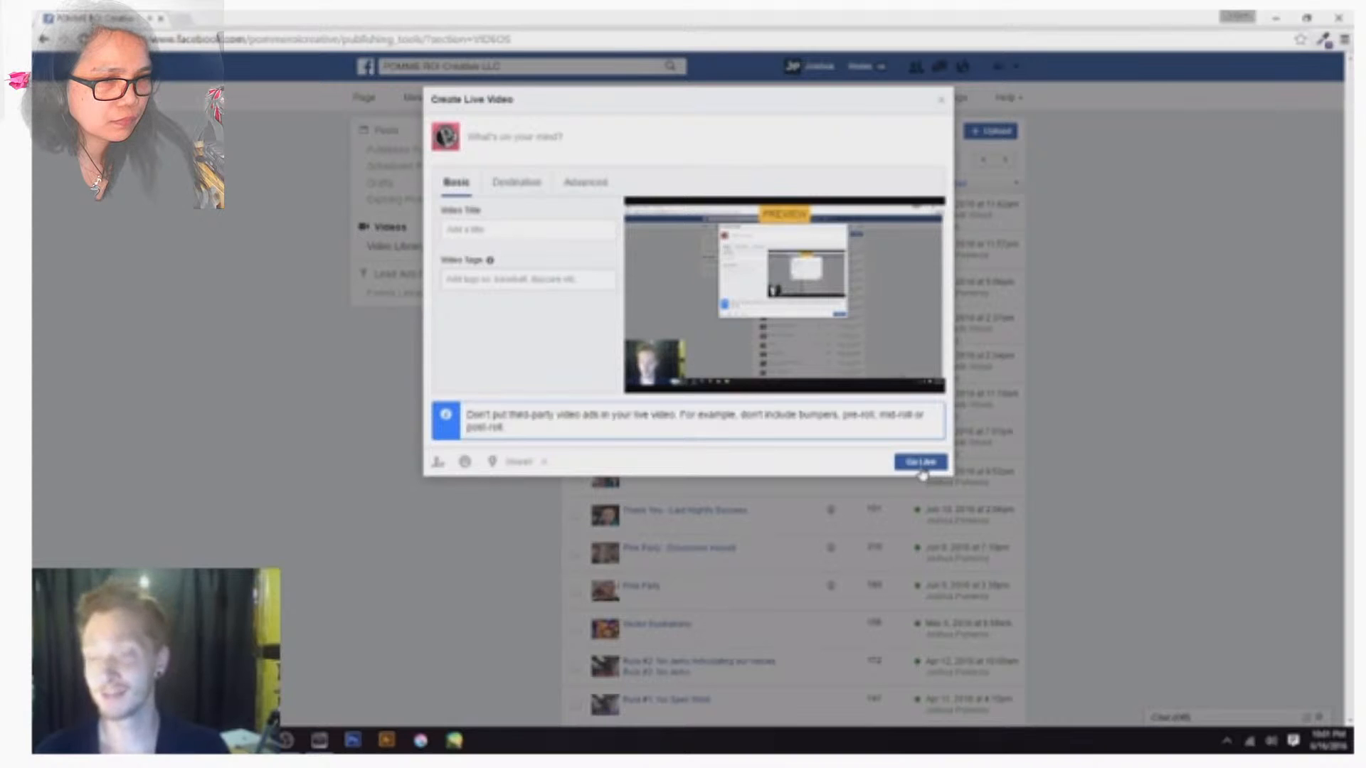
Discard the unpublished live video post on Facebook and stop the stream in OBS
left_click(906, 478)
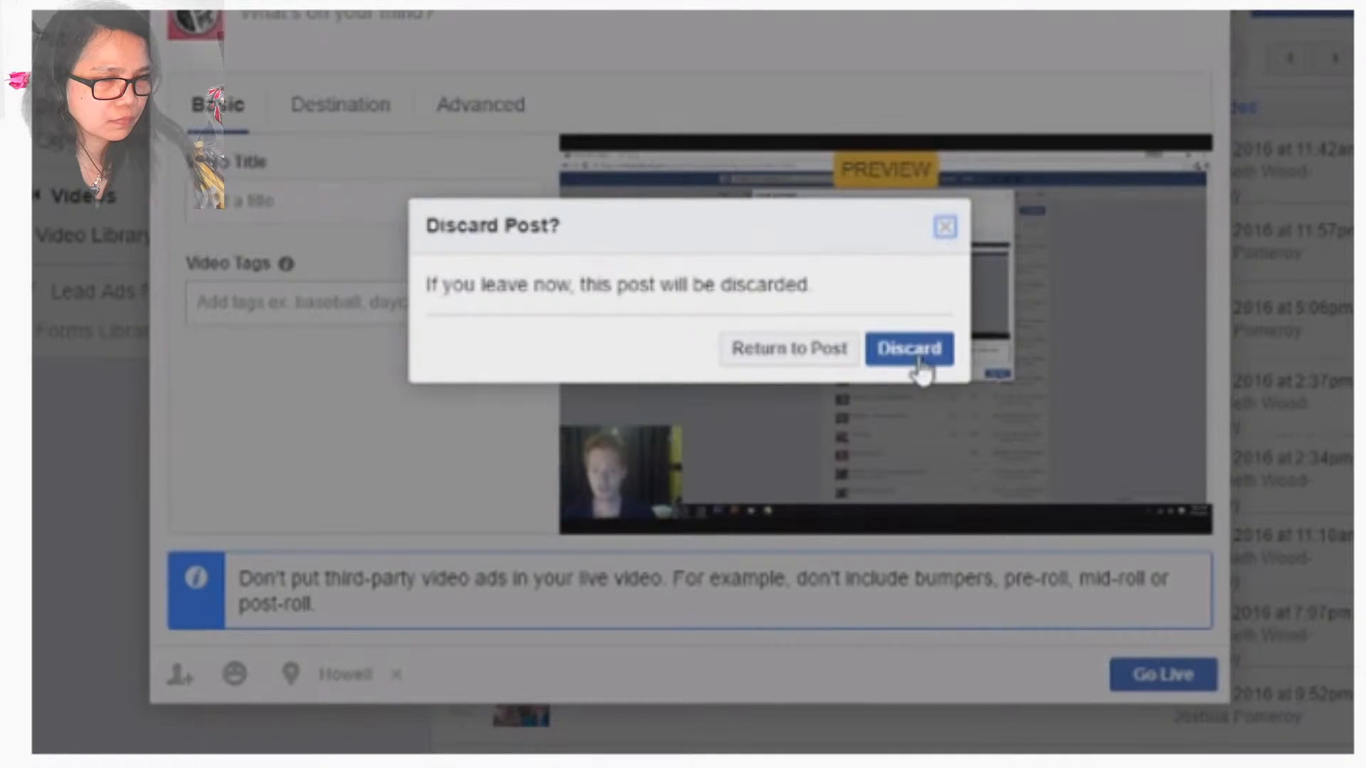
left_click(919, 362)
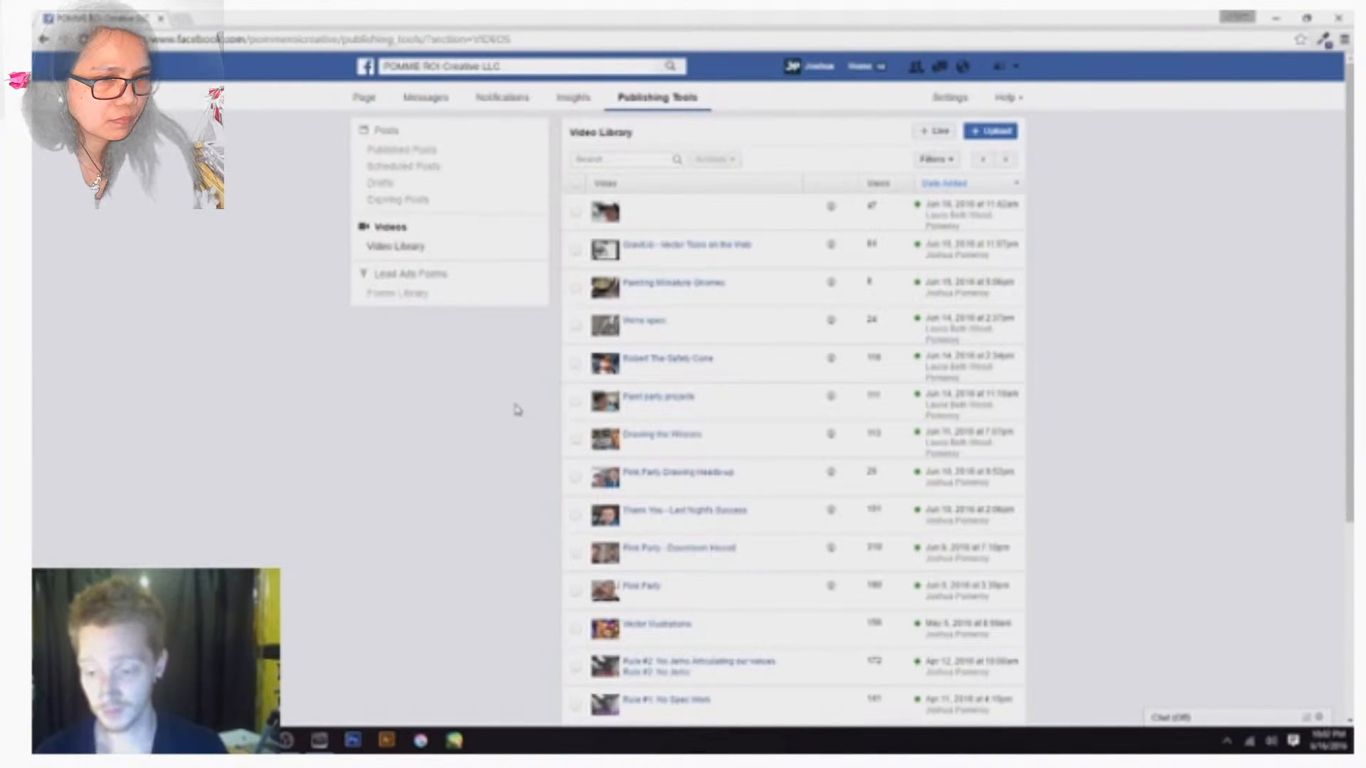
left_click(286, 741)
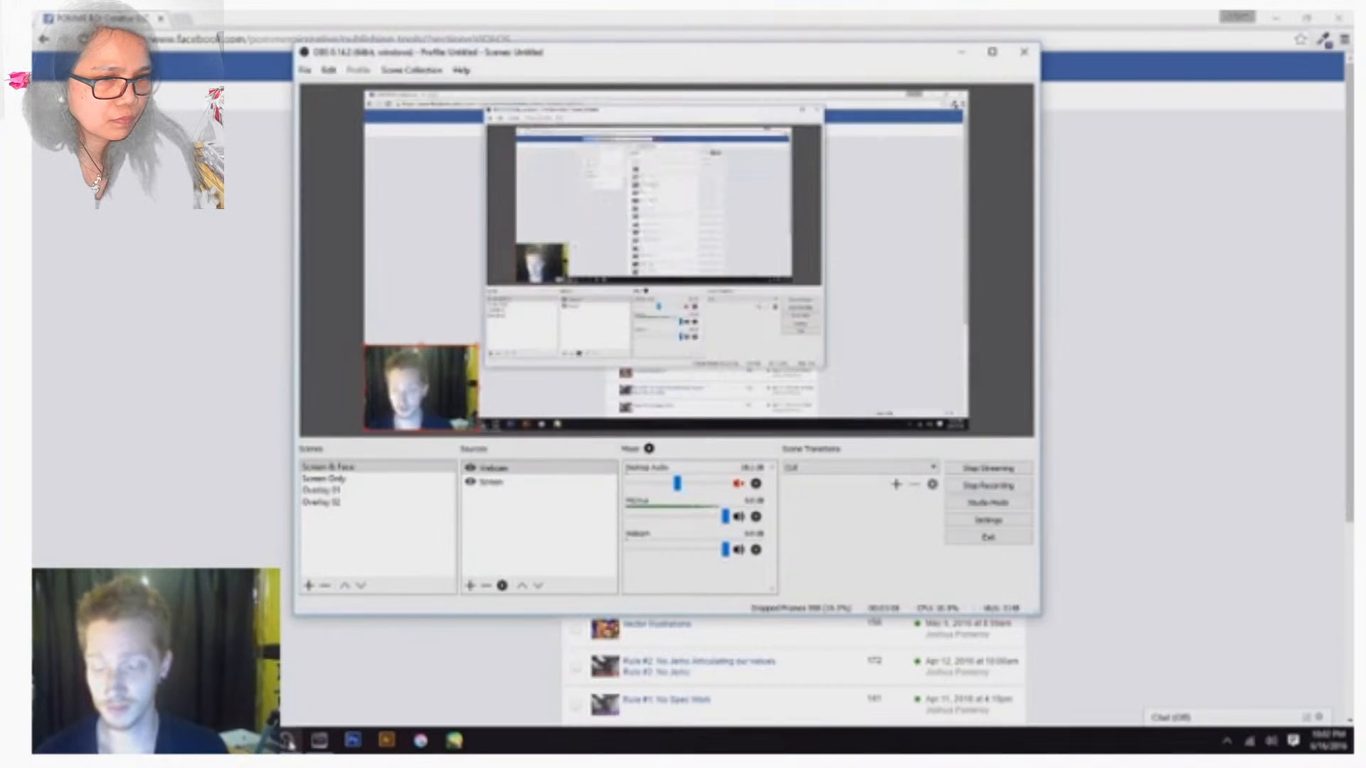
left_click(1015, 471)
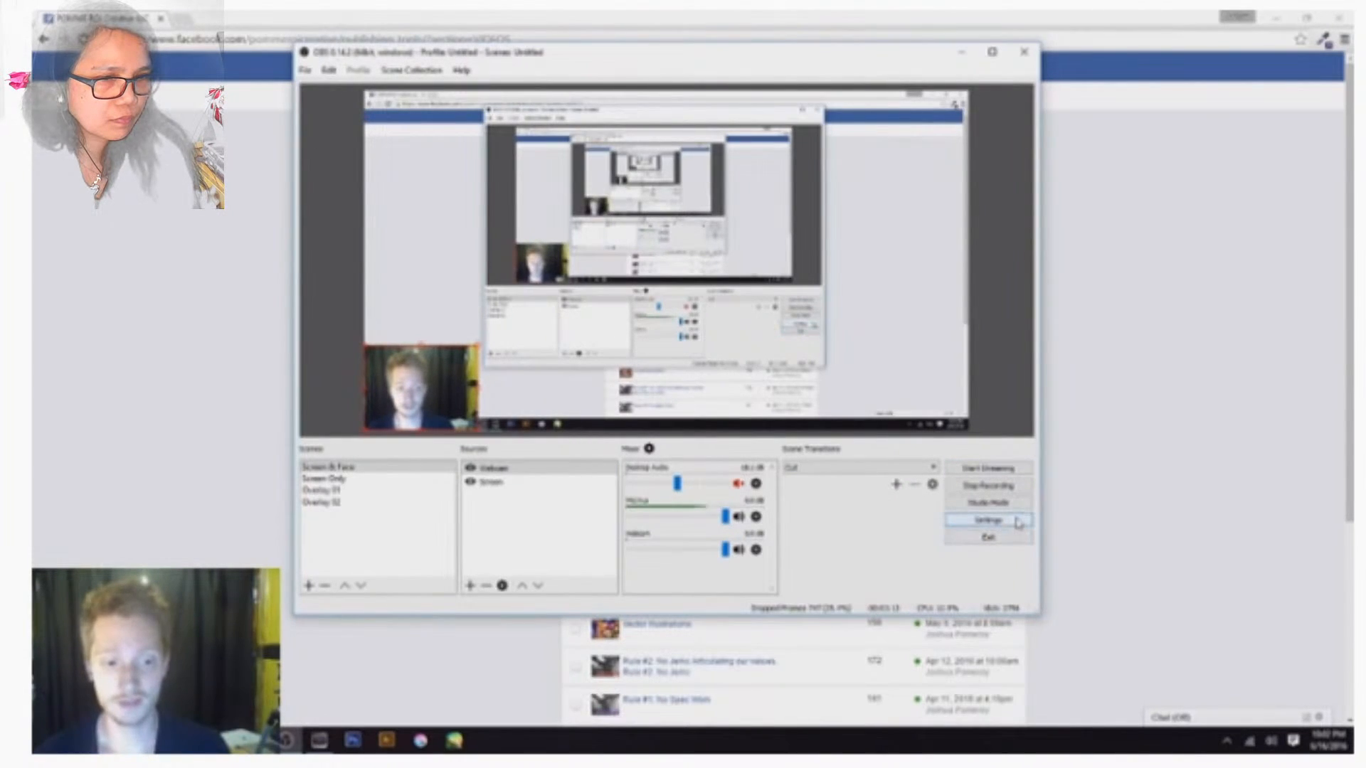
Review the stream service, server and key settings in OBS, and cancel out of the dialog
left_click(1017, 521)
left_click(424, 180)
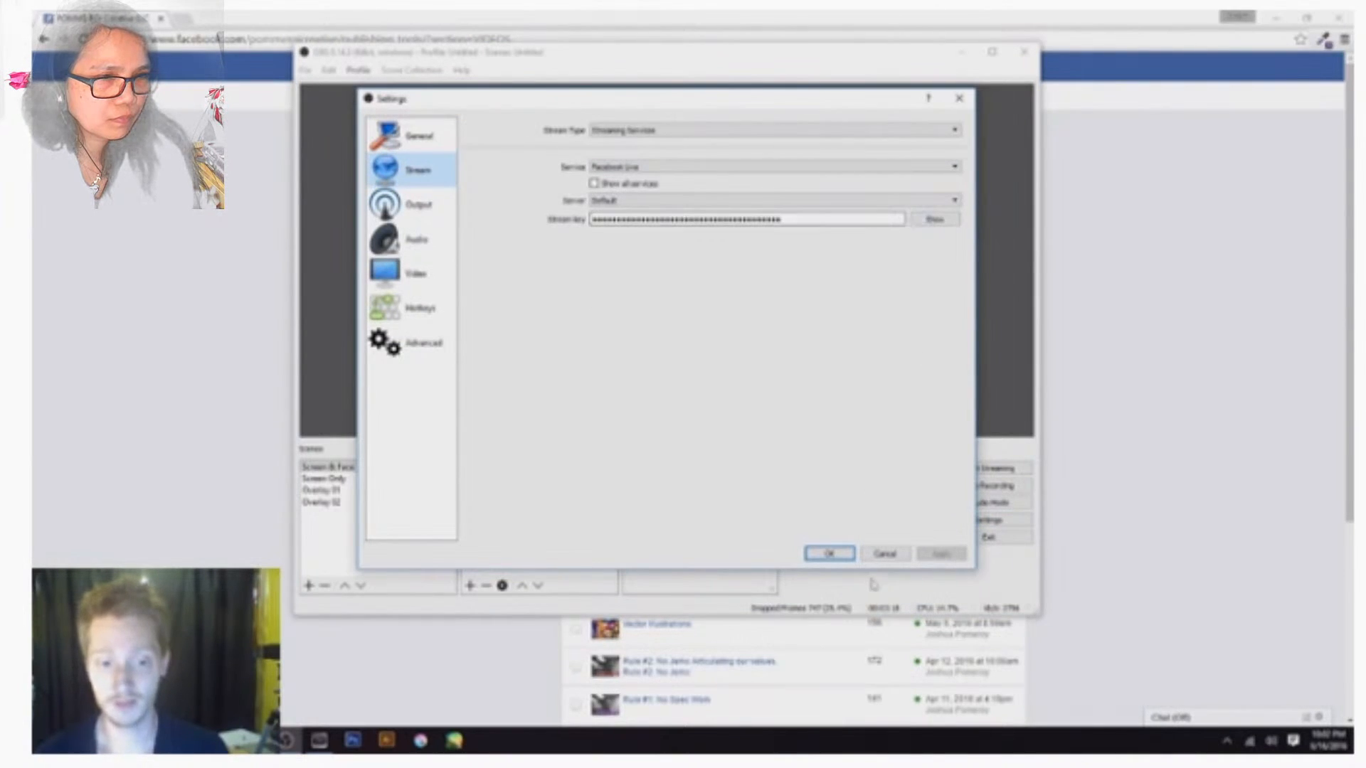
left_click(882, 553)
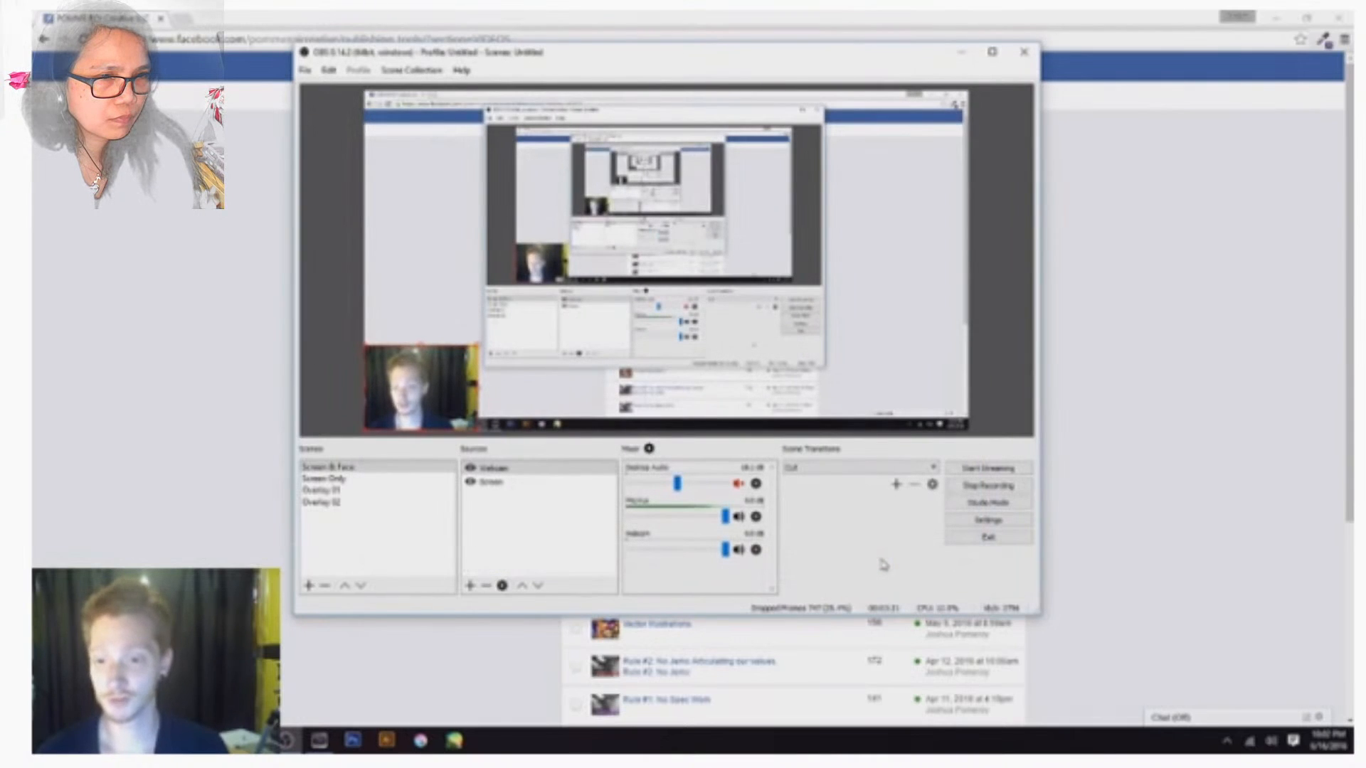
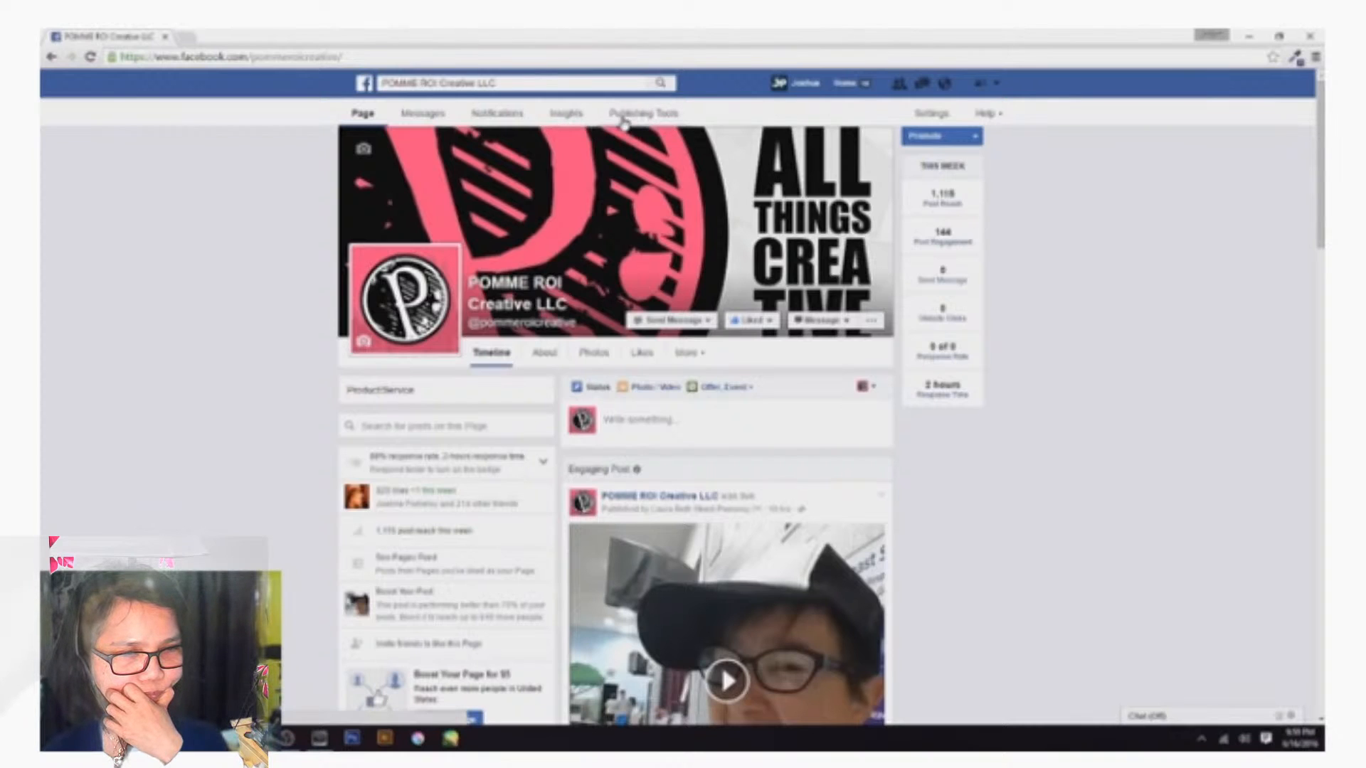
Create a live video from the page's Publishing Tools video library and select the stream key to copy
left_click(624, 118)
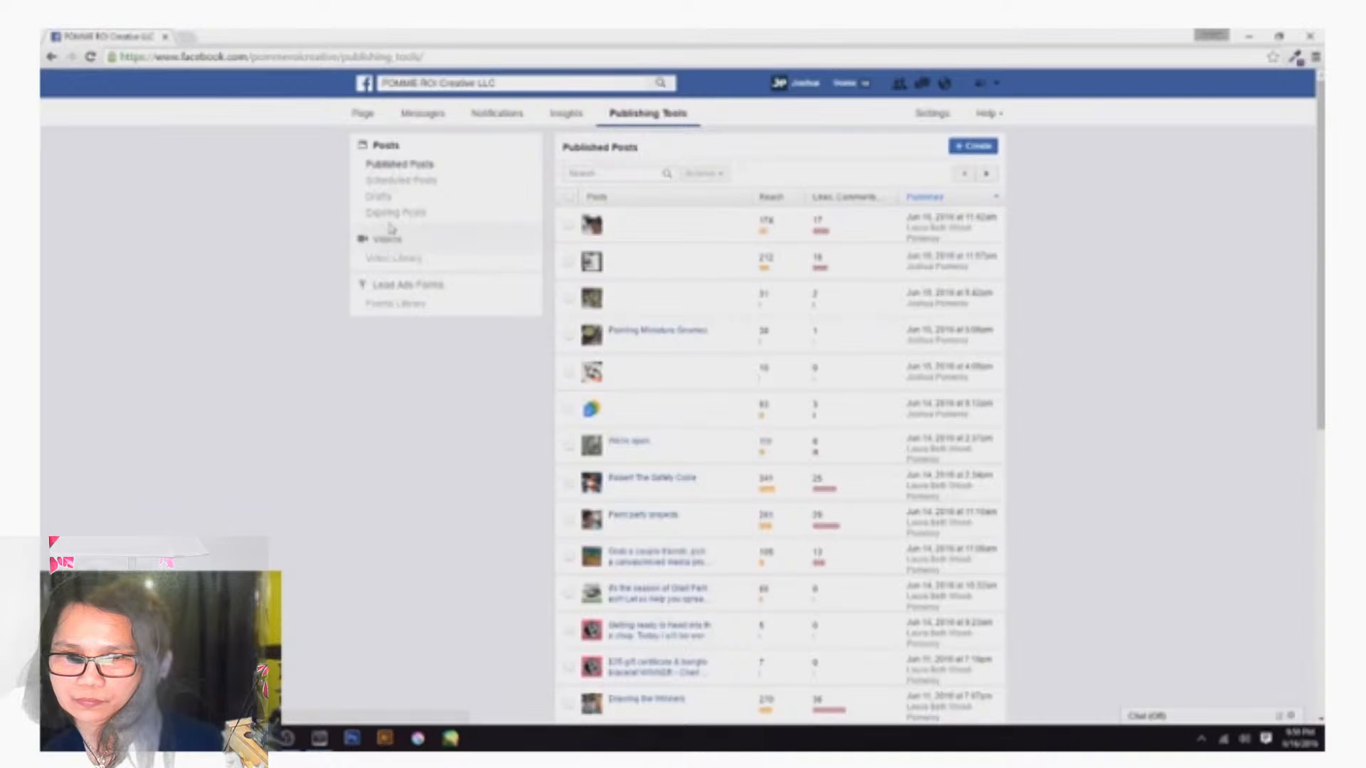
left_click(395, 246)
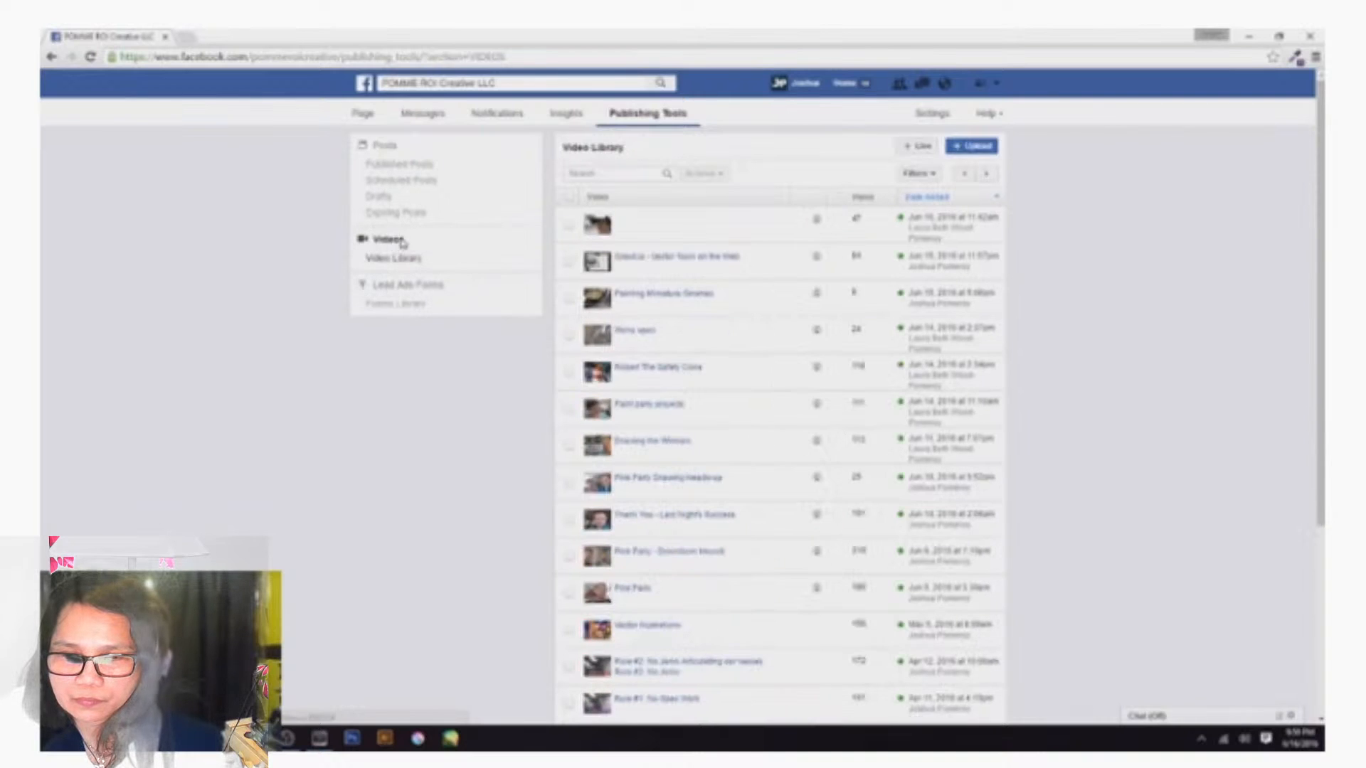
left_click(923, 147)
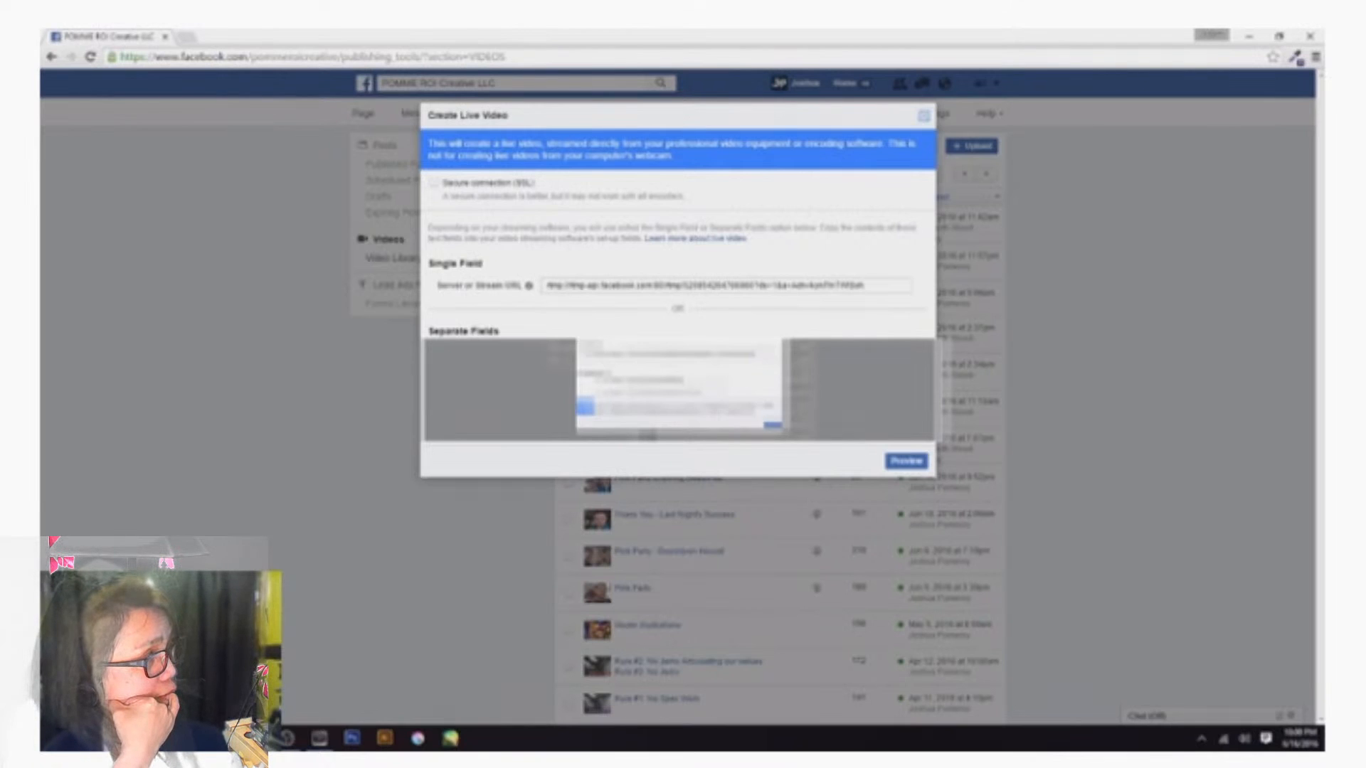
left_click(665, 390)
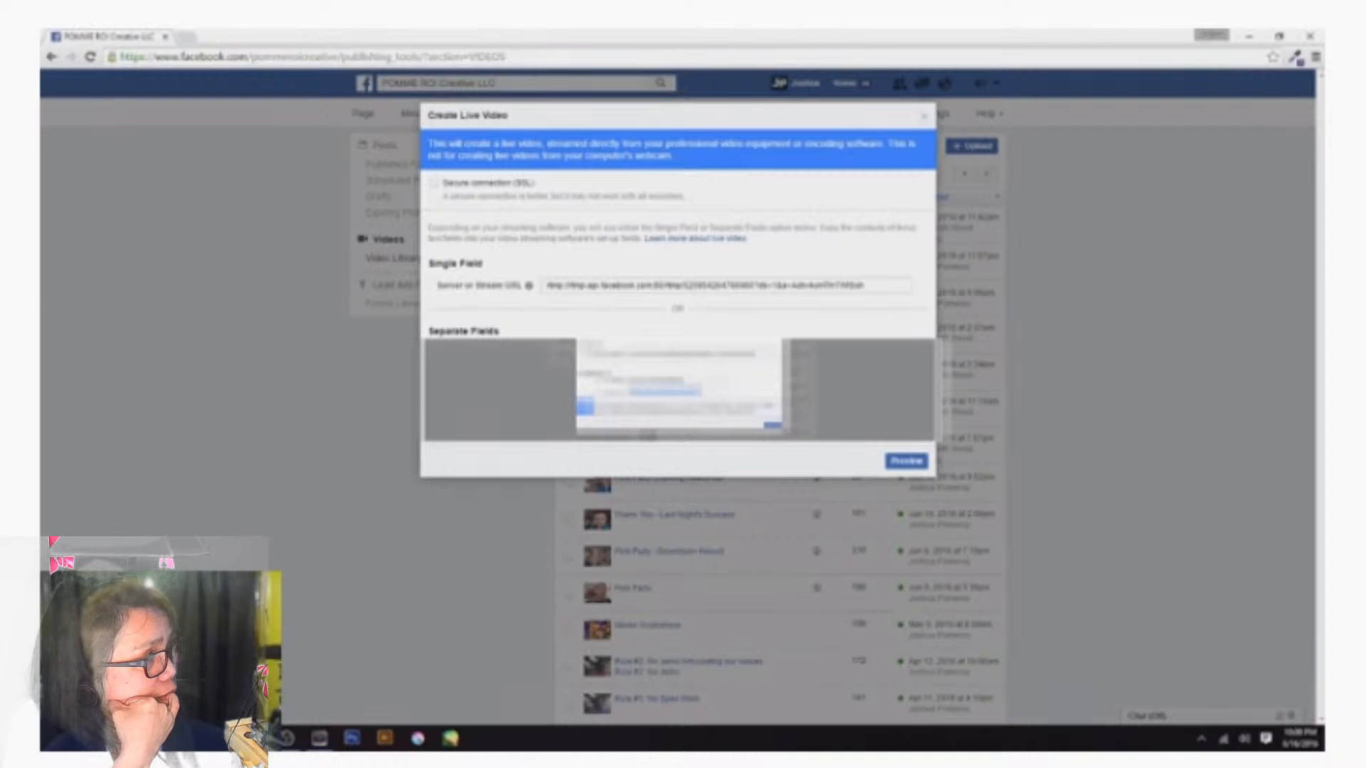
In the OBS stream settings, choose Facebook Live as the service, replace the stream key with the copied one and save
left_click(288, 738)
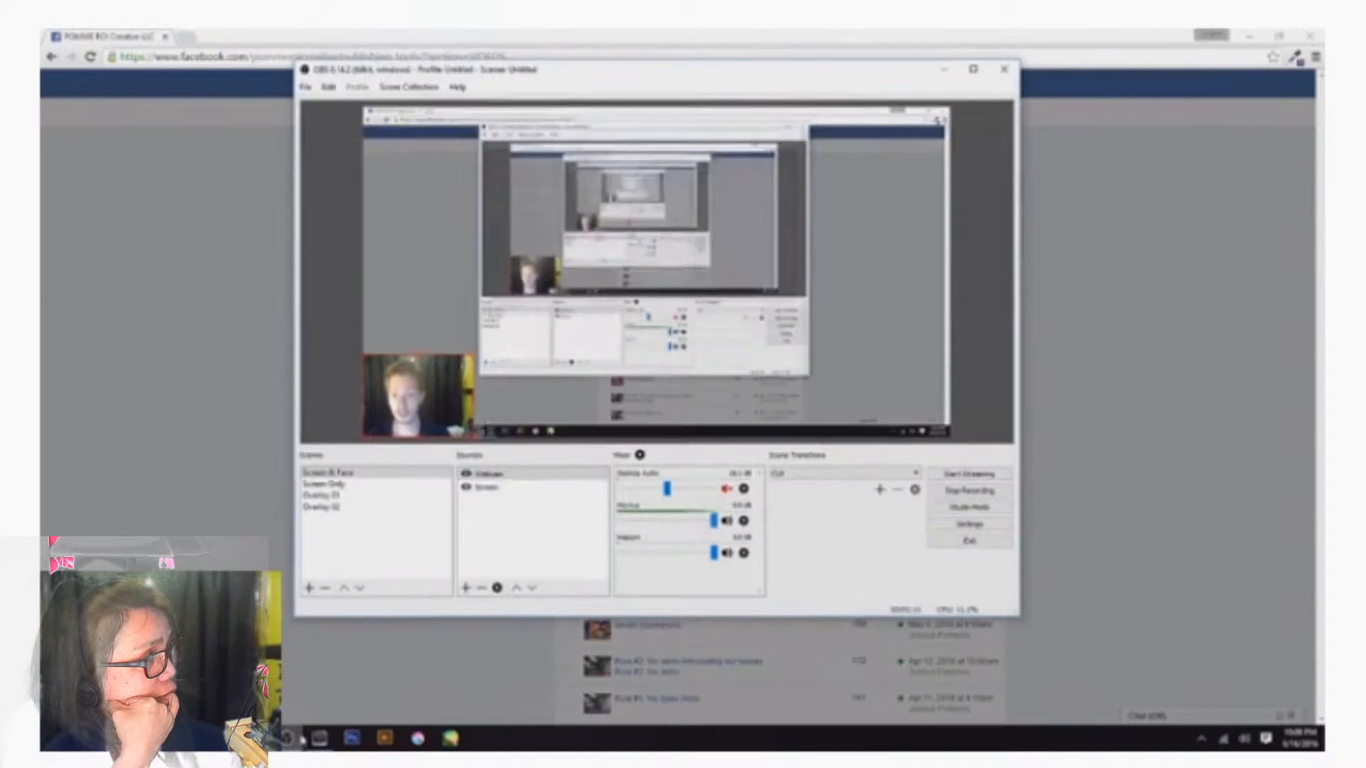
left_click(985, 525)
left_click(411, 187)
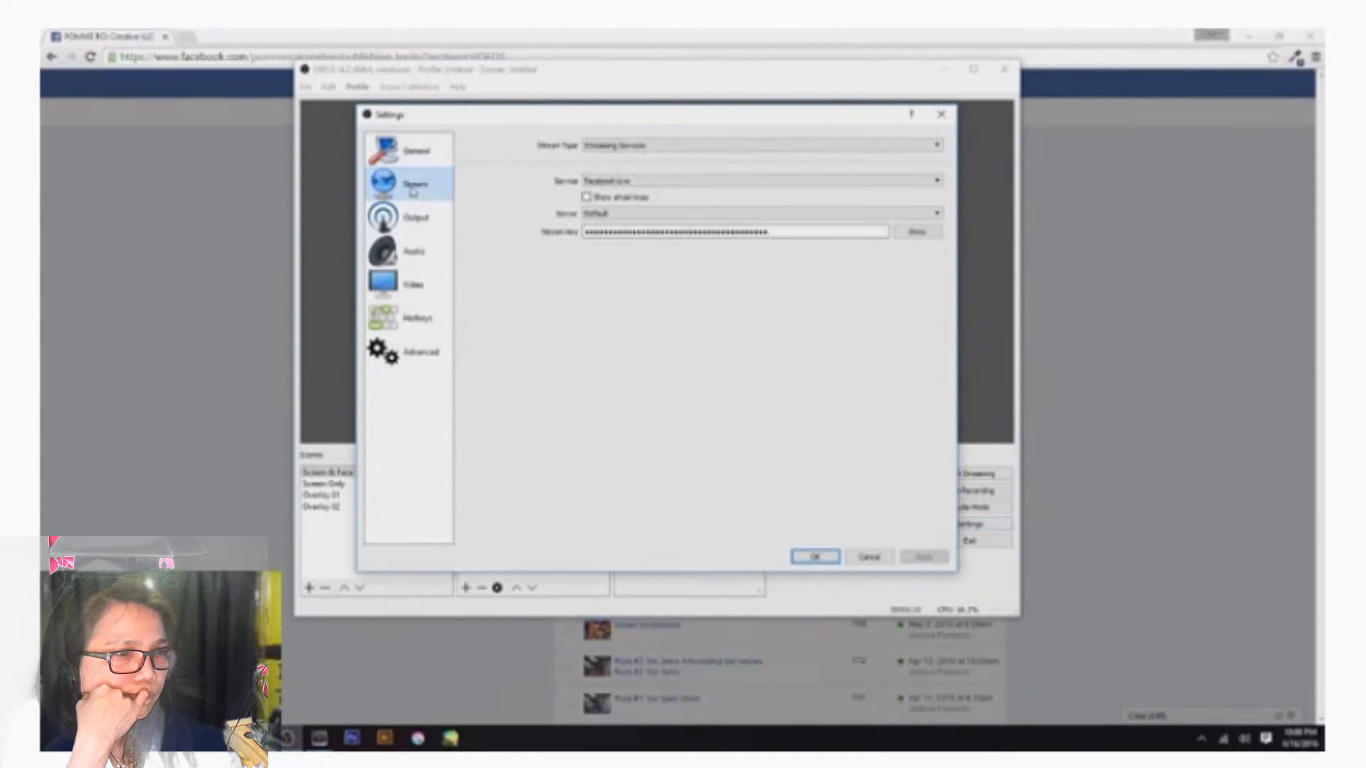
left_click(680, 182)
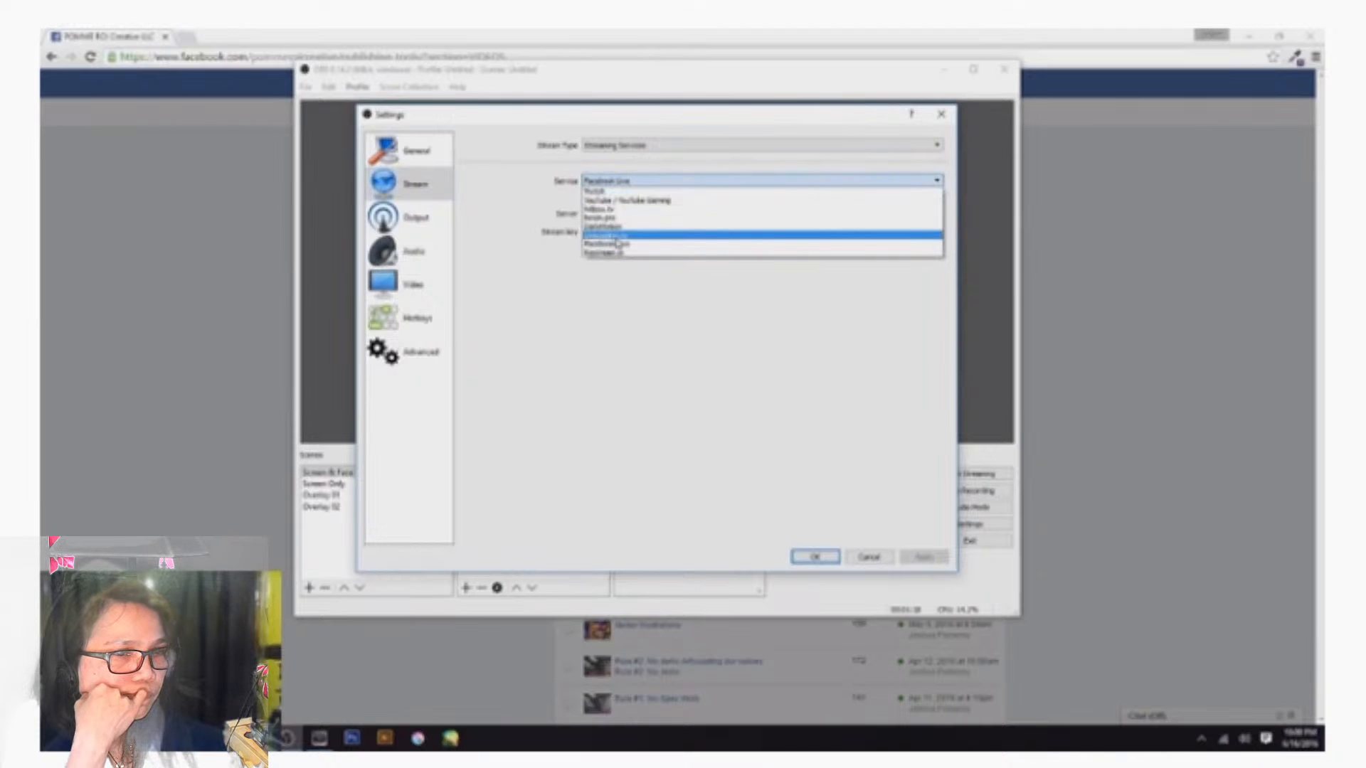
left_click(682, 244)
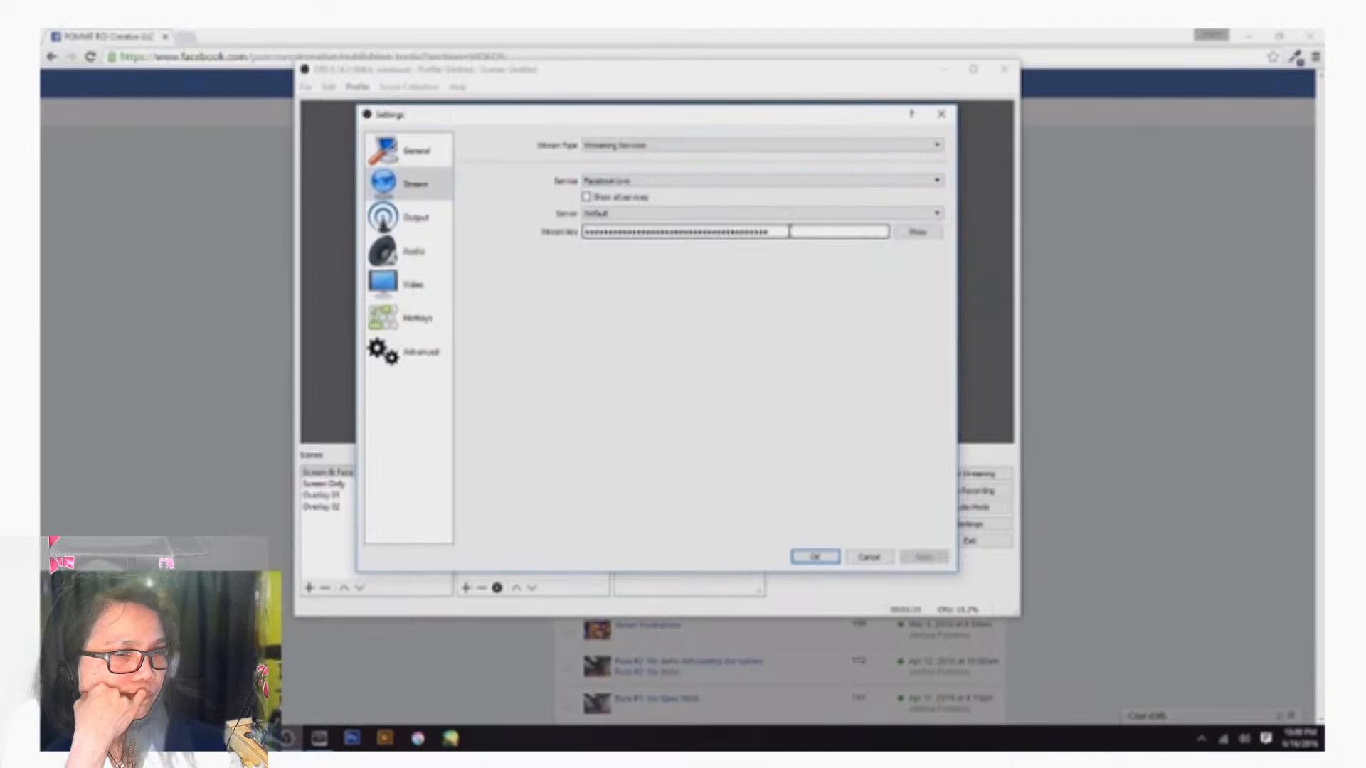
left_click_drag(789, 232, 467, 224)
key("ctrl+v")
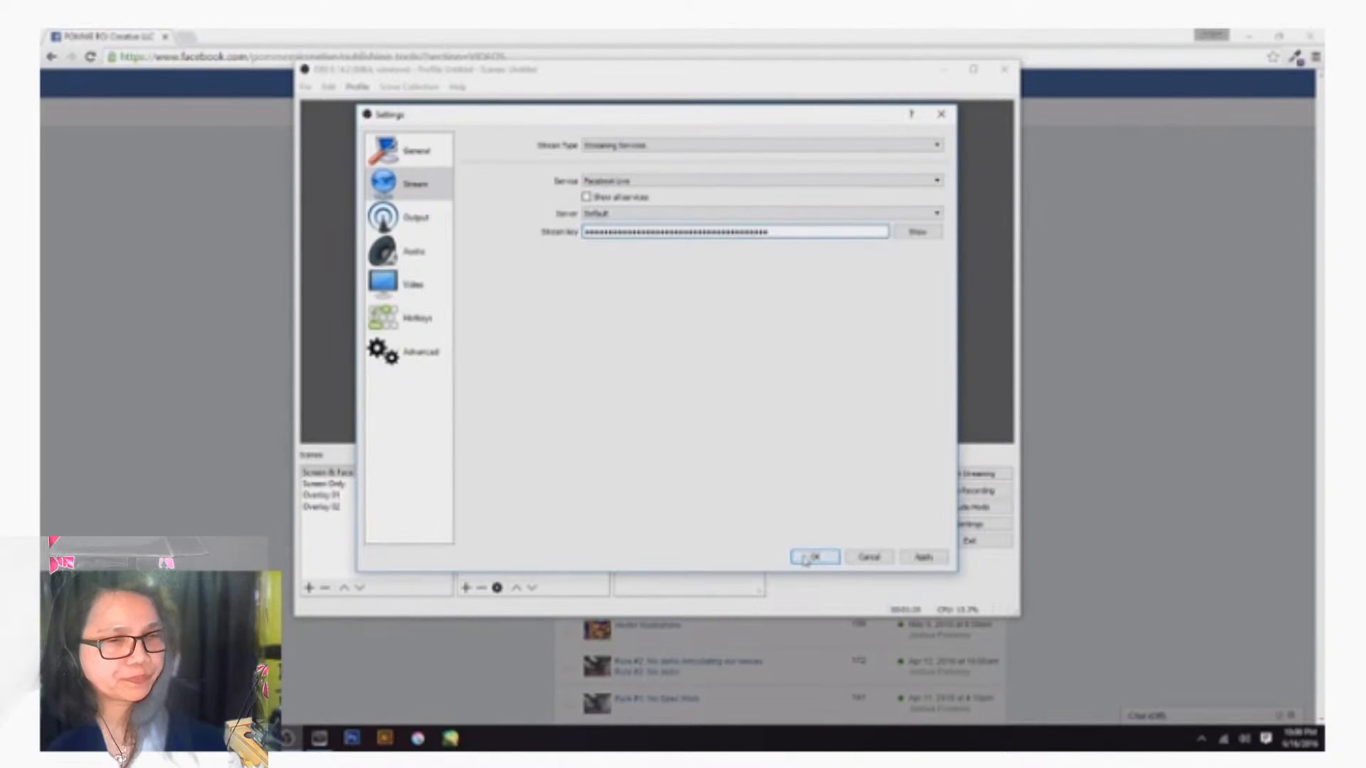
left_click(919, 559)
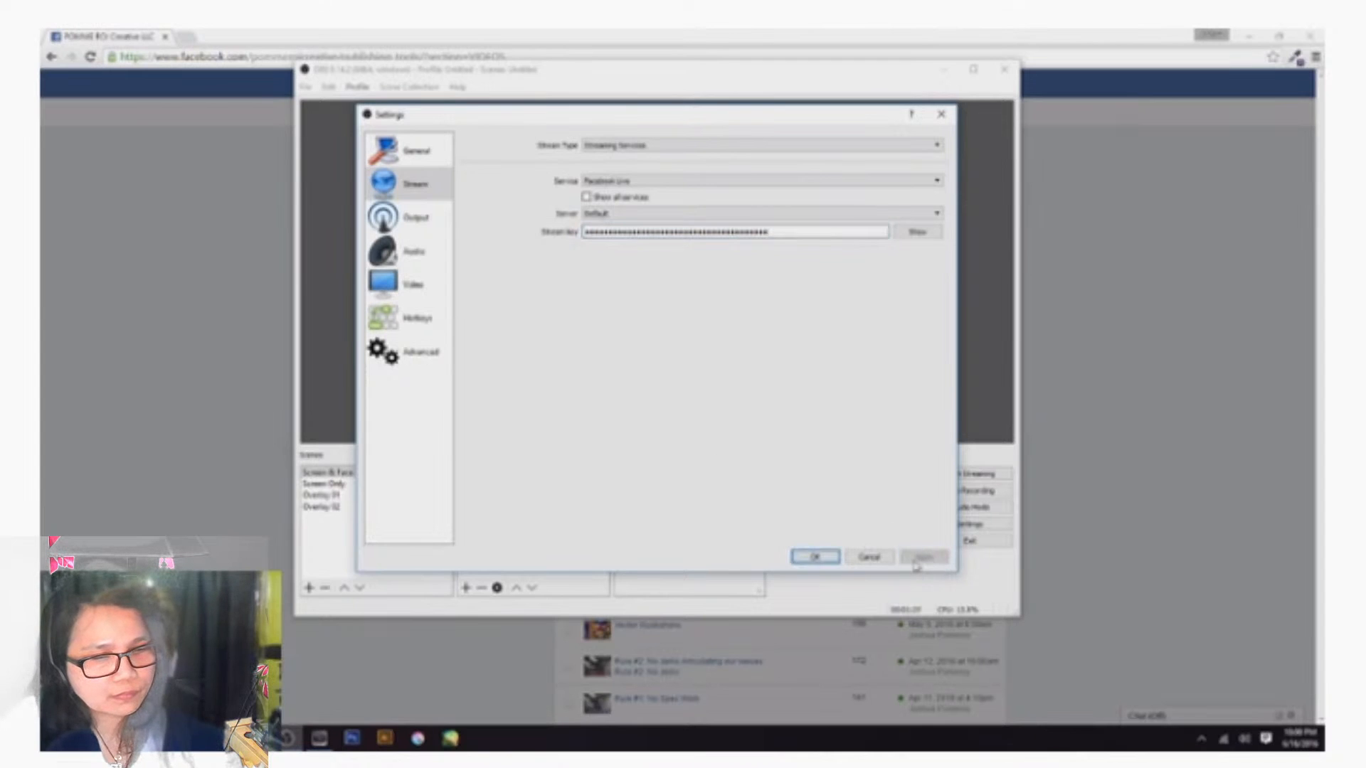
left_click(818, 557)
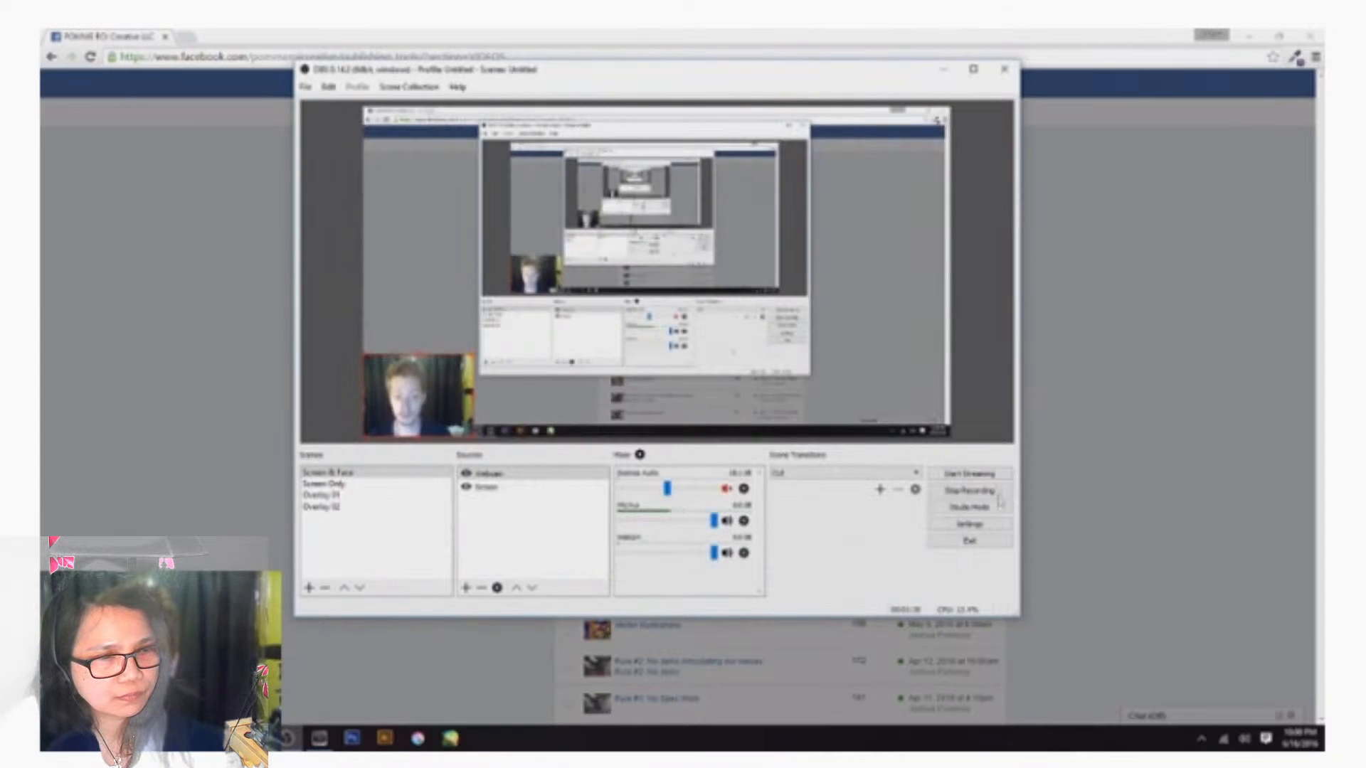
Begin streaming from OBS and return to the Facebook live video dialog to preview the feed
left_click(956, 473)
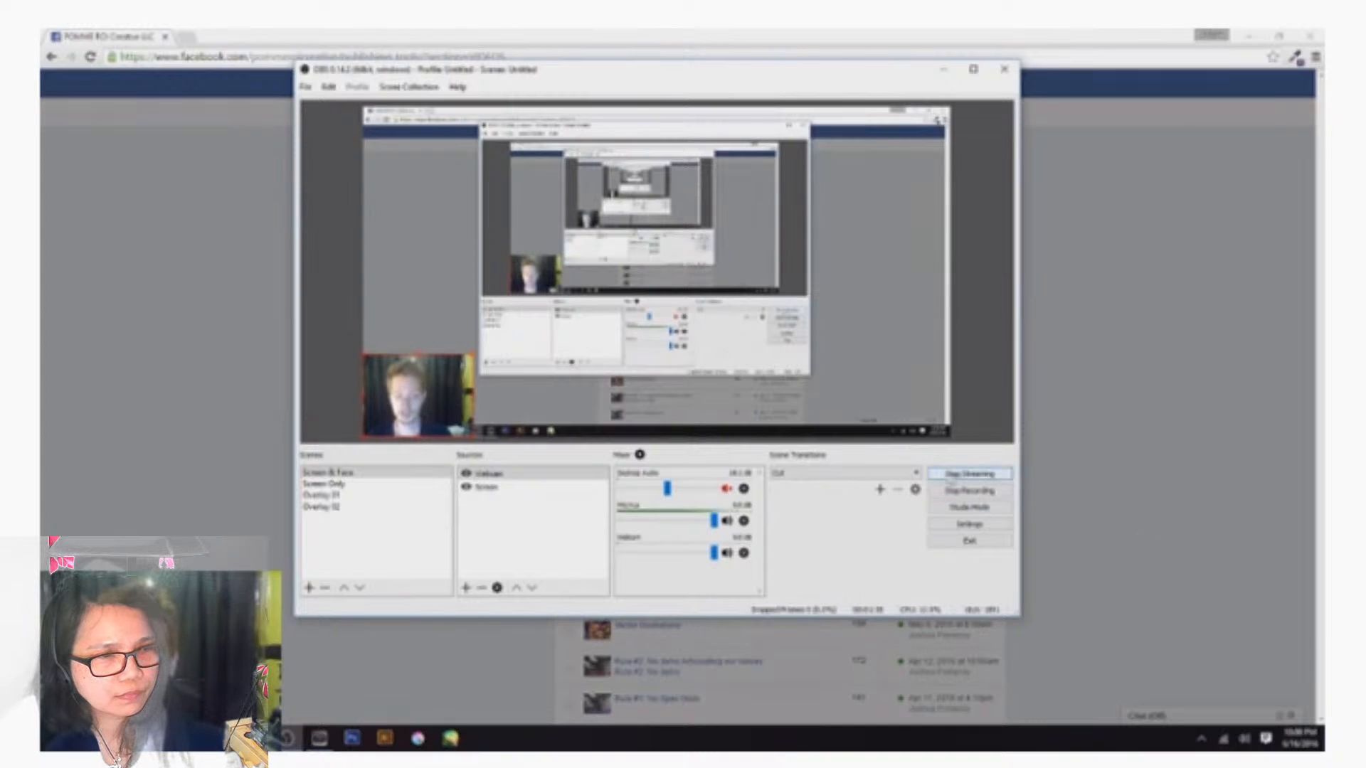
left_click(1130, 544)
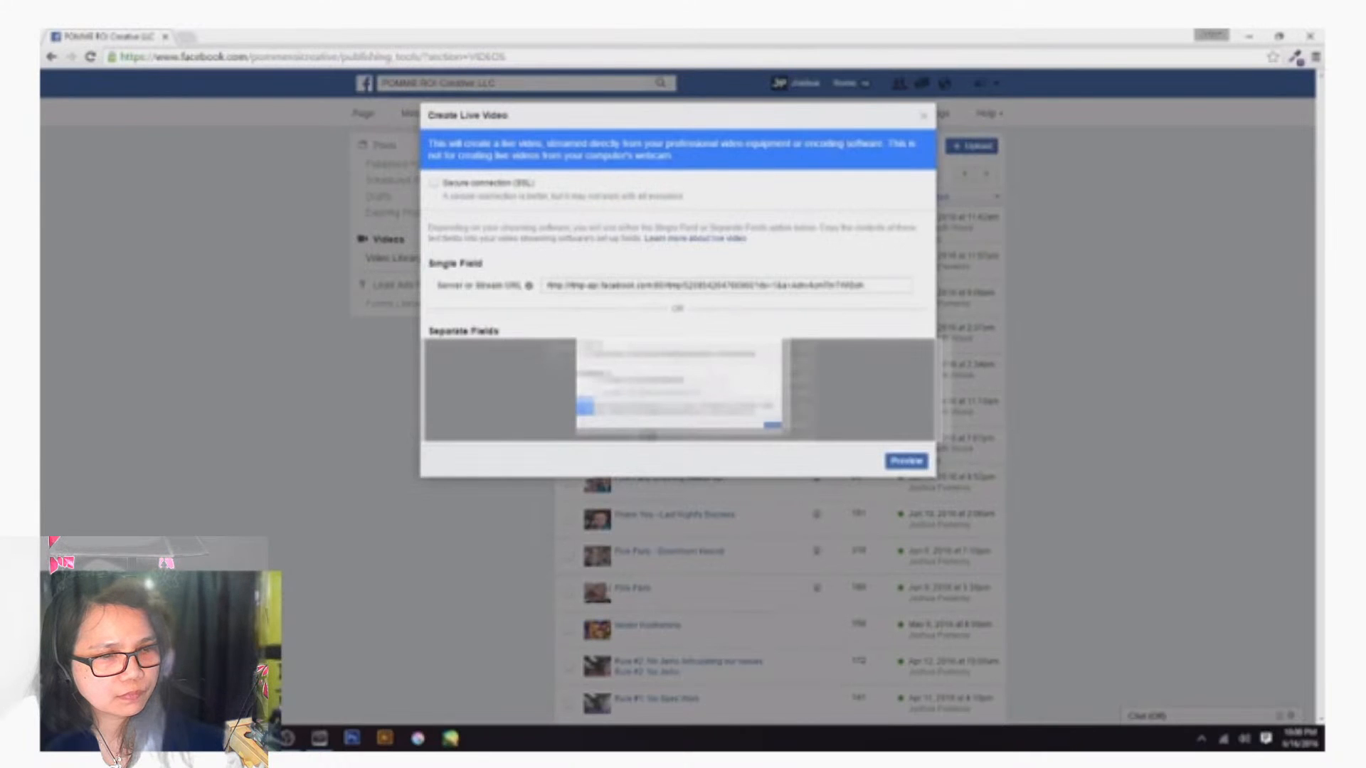
left_click(906, 462)
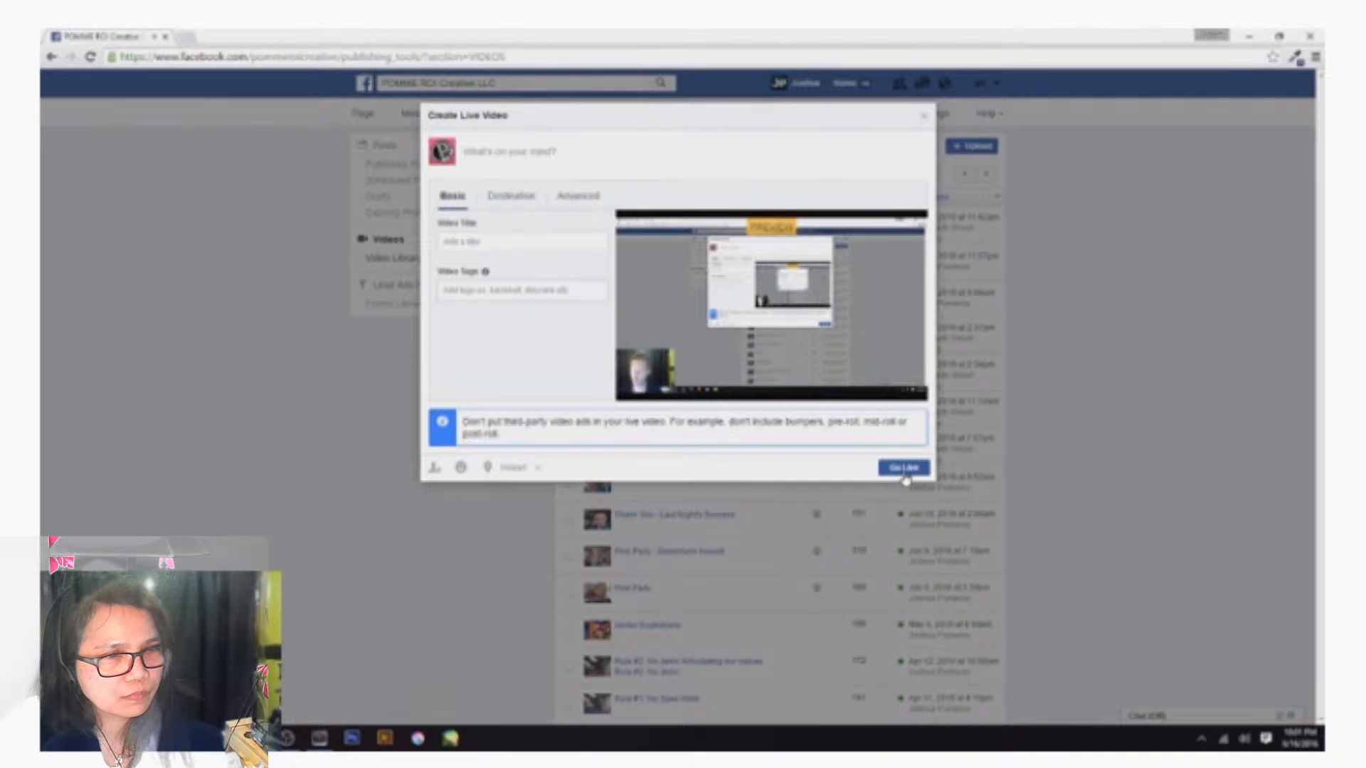
Discard the unpublished Facebook live video post, and stop streaming in OBS
key("Escape")
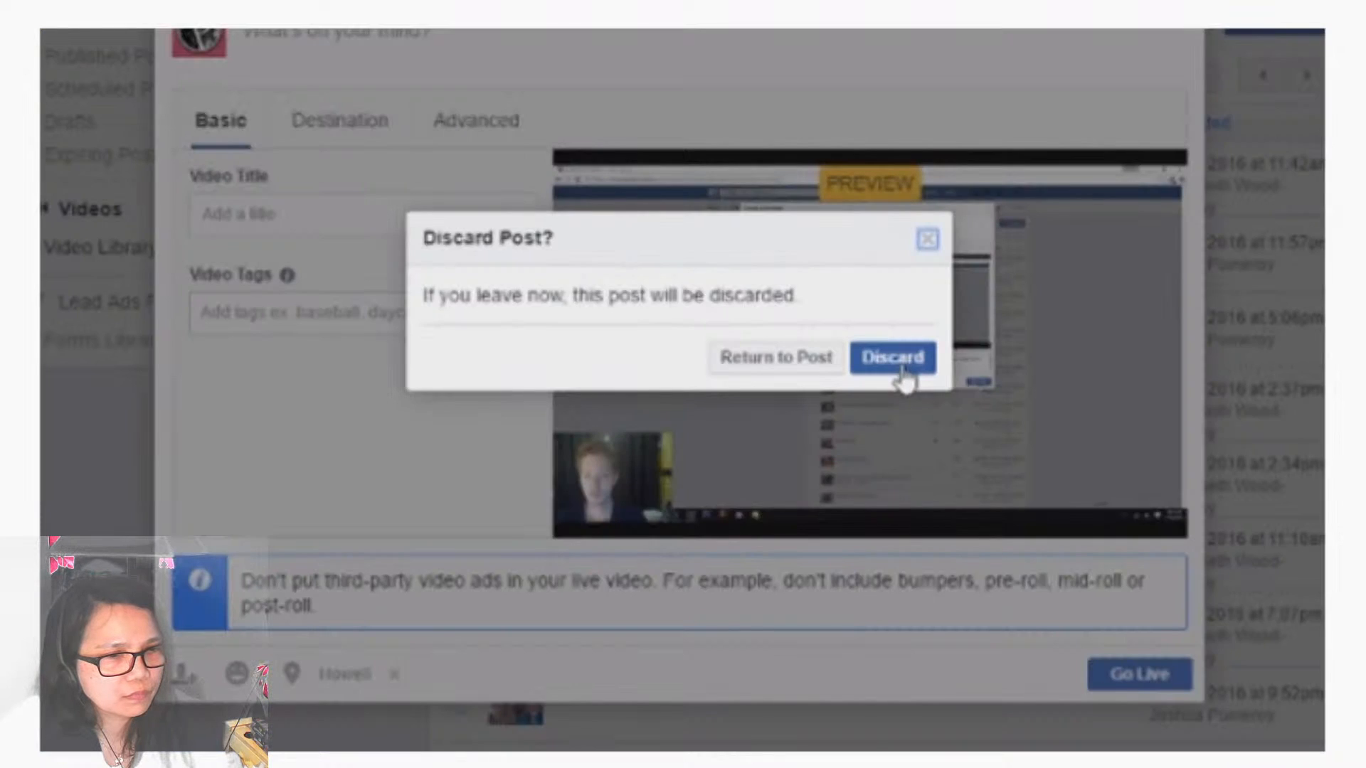
left_click(902, 368)
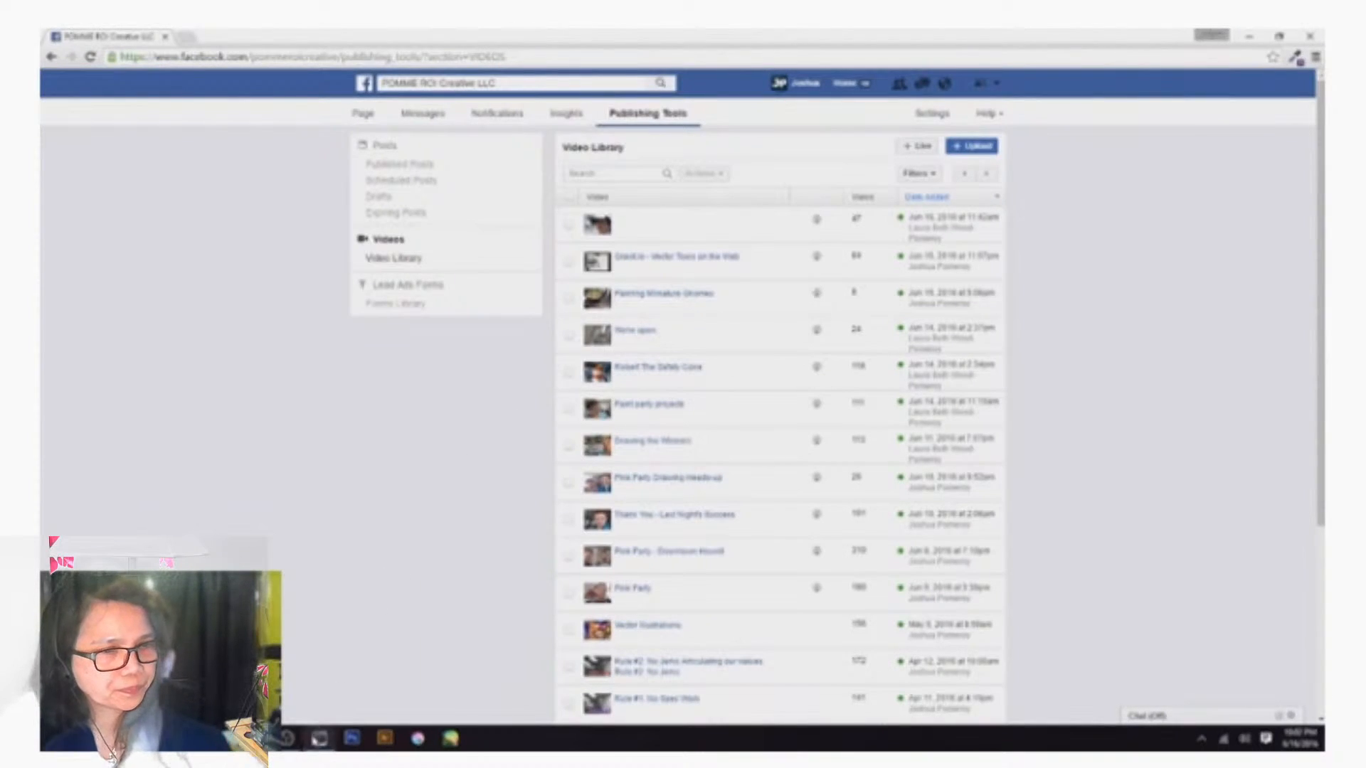
left_click(320, 738)
left_click(994, 477)
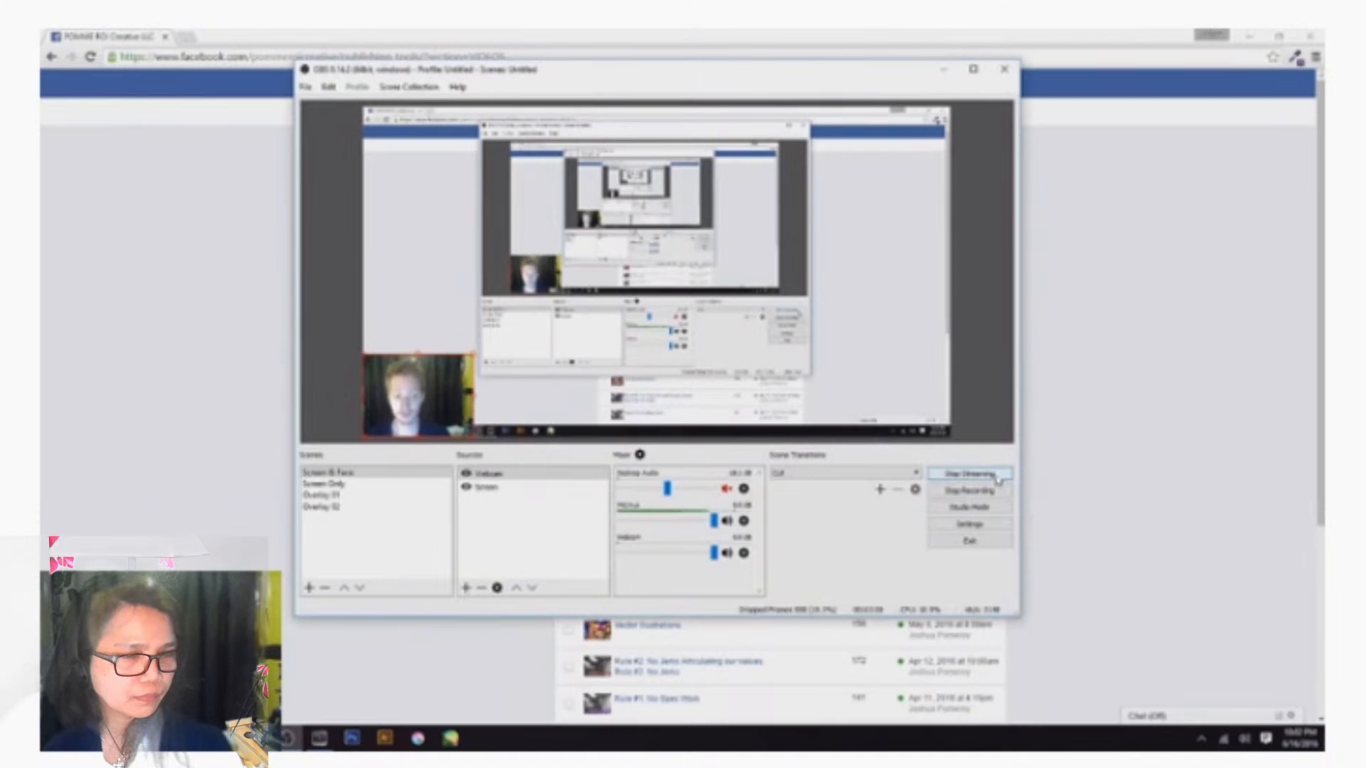
Review the streaming service and stream key fields in the OBS stream settings, and cancel without changes
left_click(993, 525)
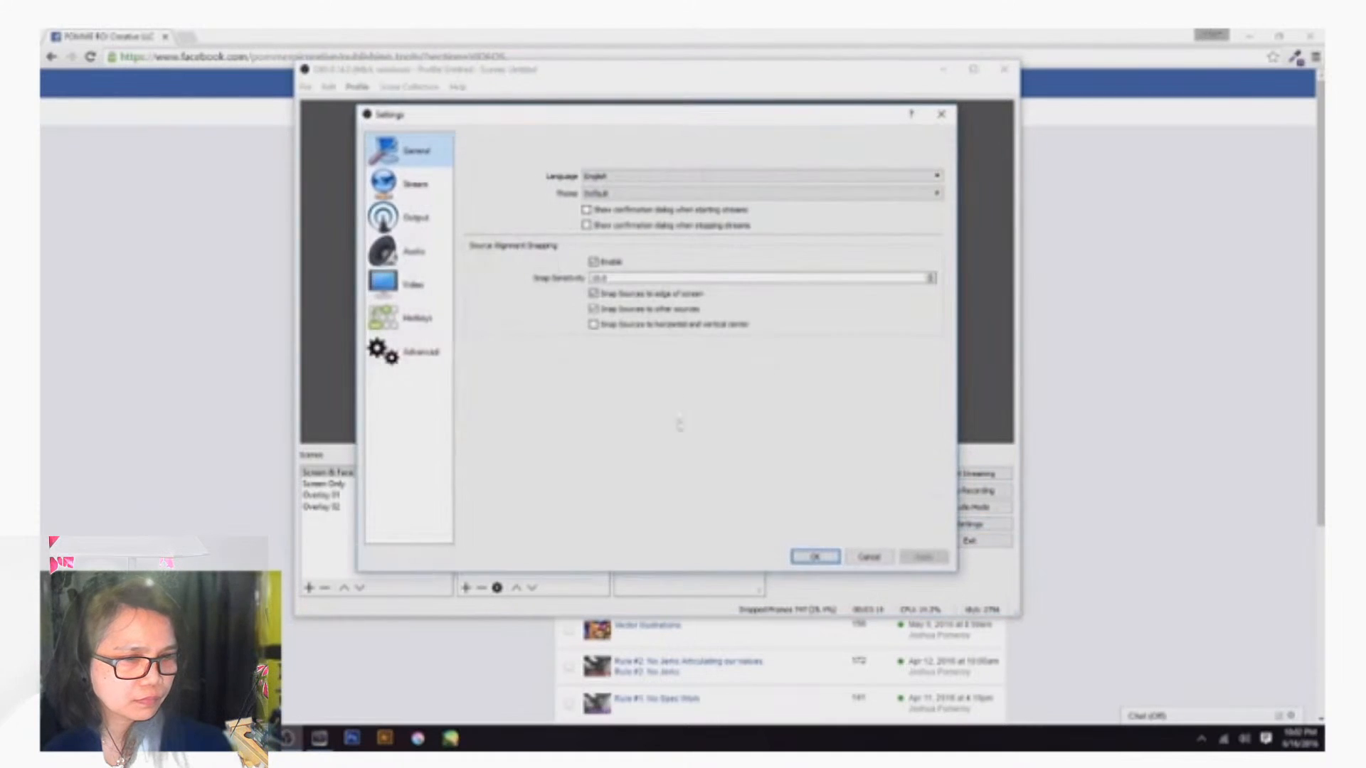
left_click(420, 186)
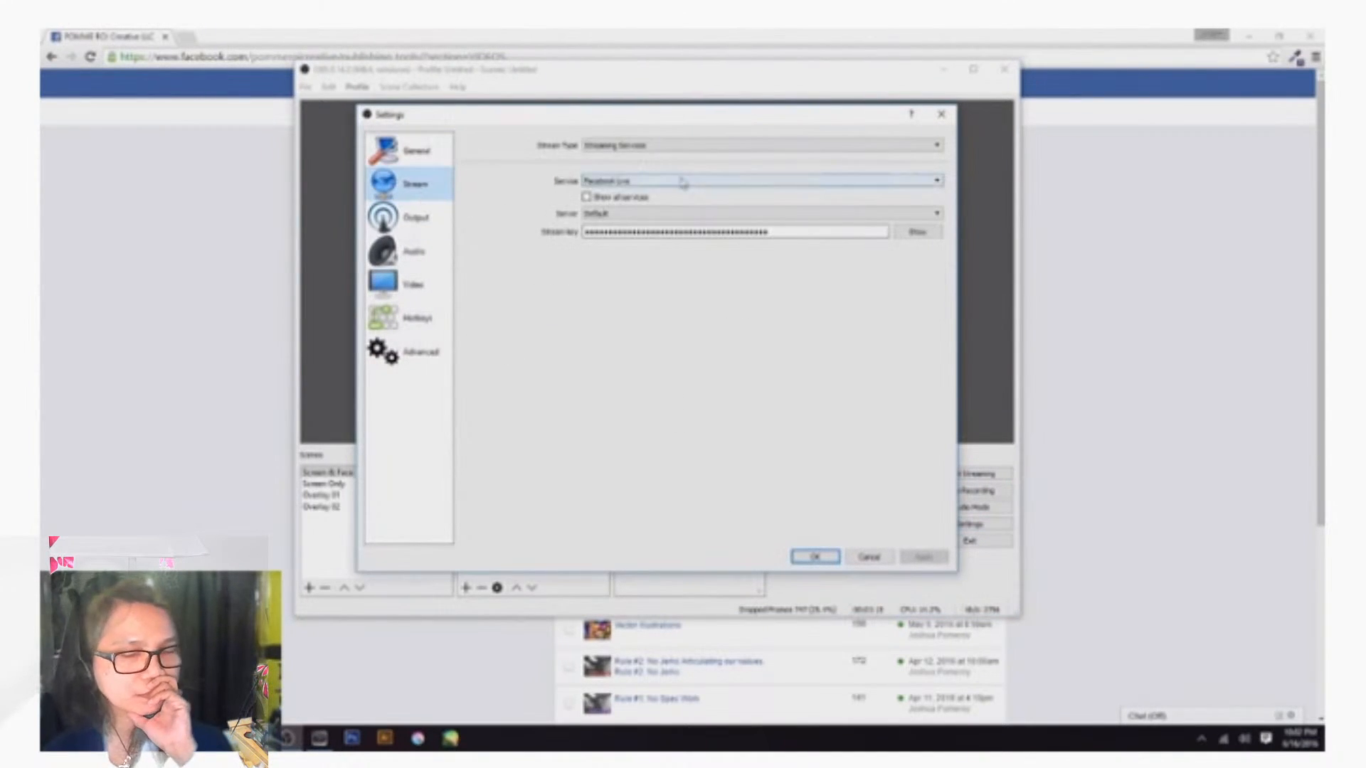
left_click(815, 235)
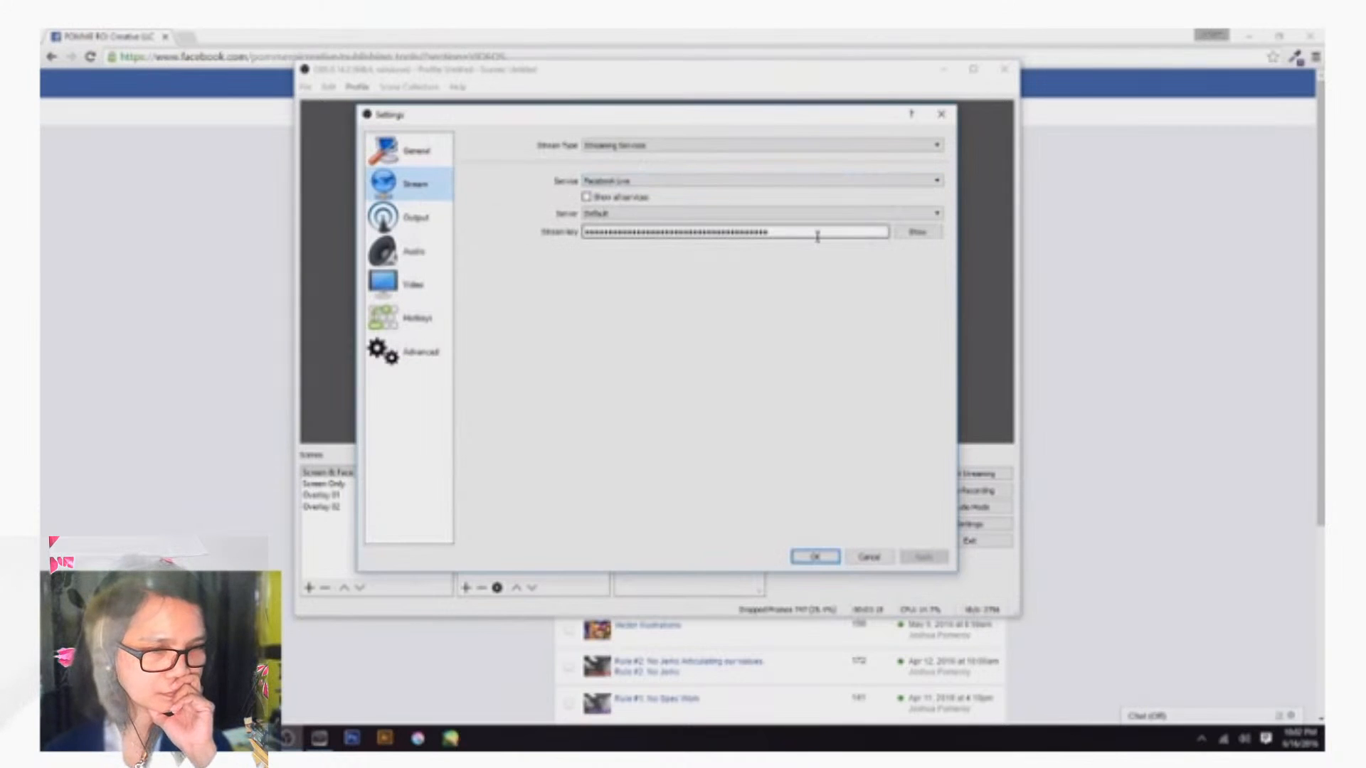
left_click(868, 558)
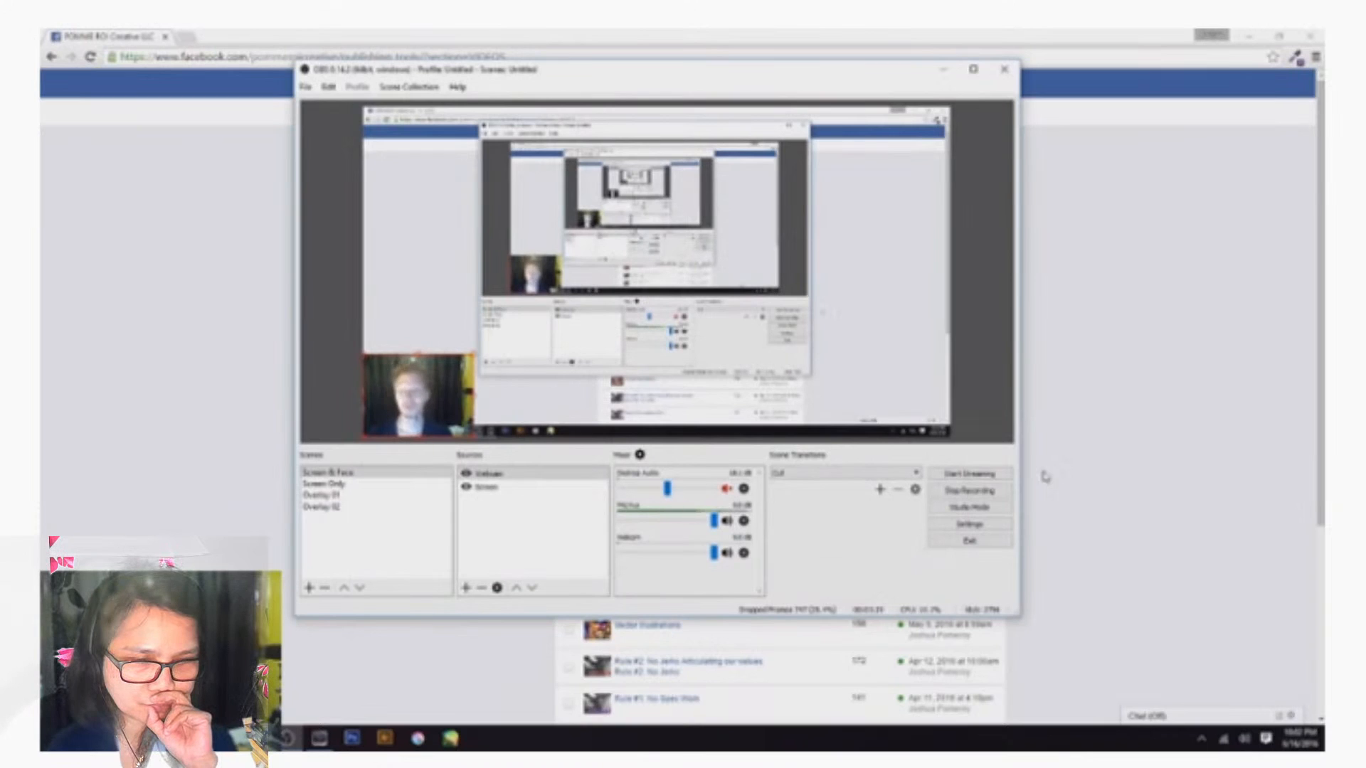
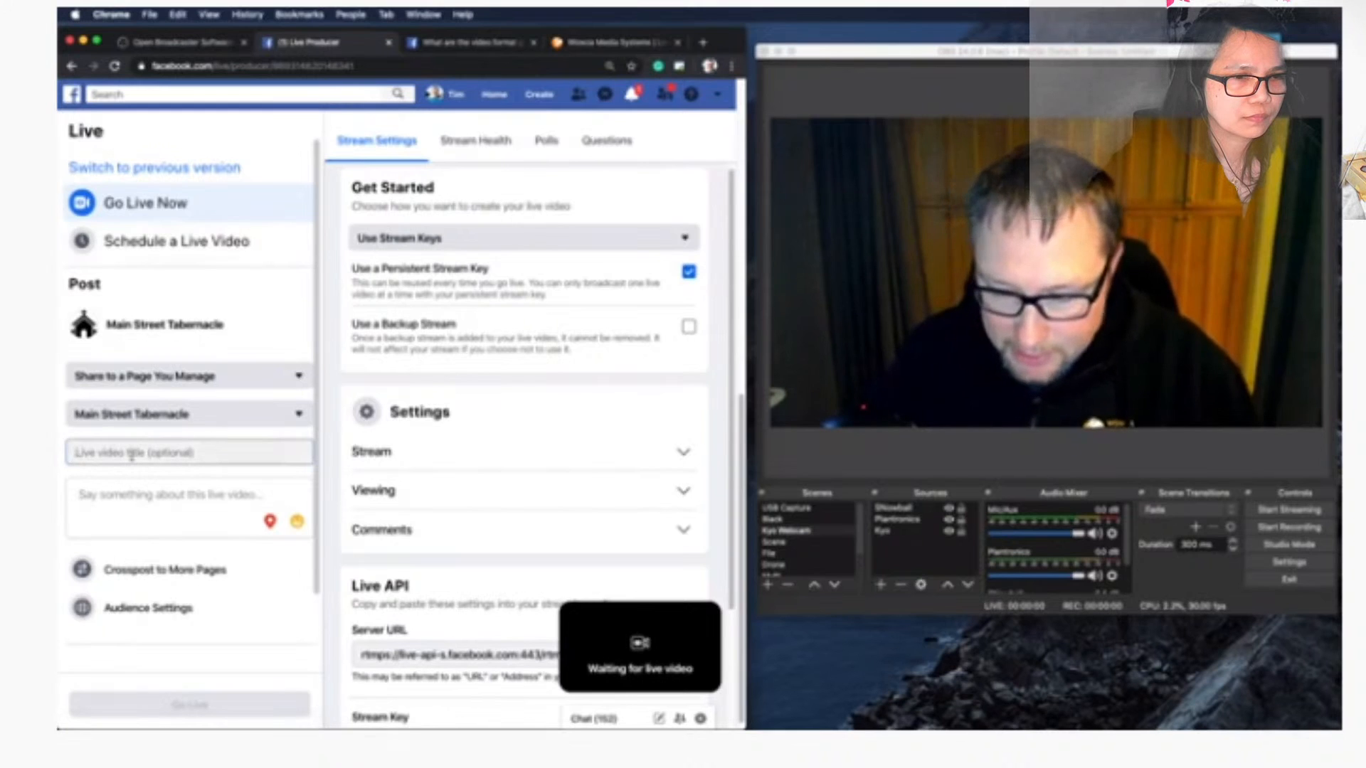
Title the live video with the presenter's first name plus "Sunday Service" and enter the description "Thank you for joining us."
type("Tim's Sunday")
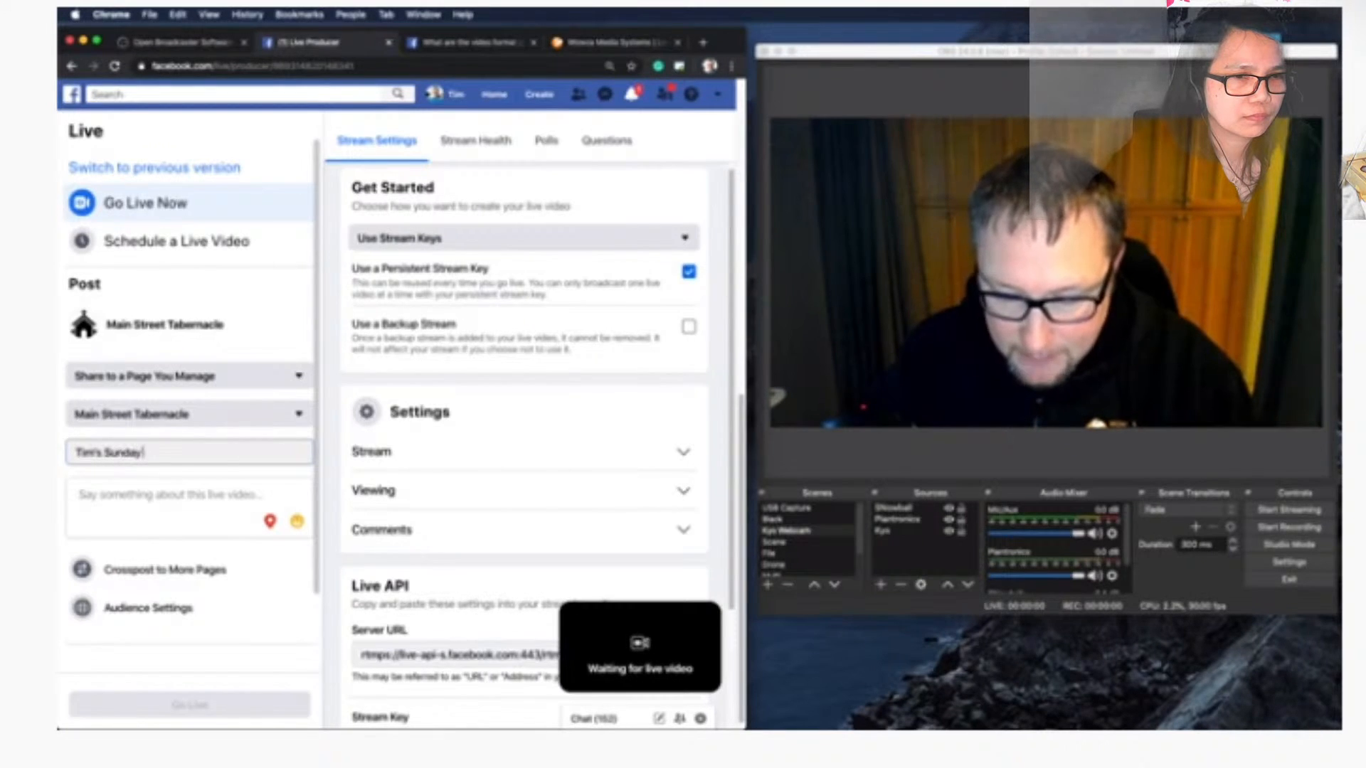
type(" Service")
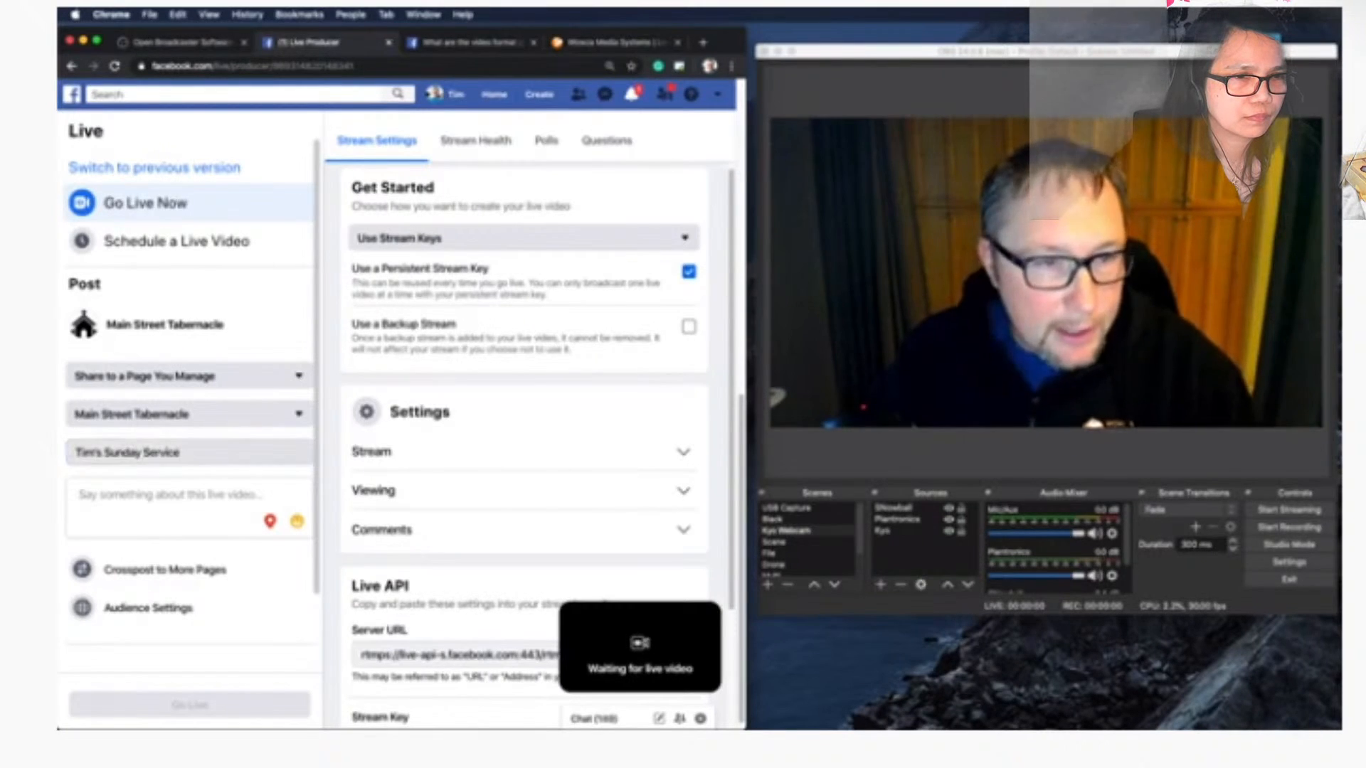
left_click(80, 495)
type("Thank")
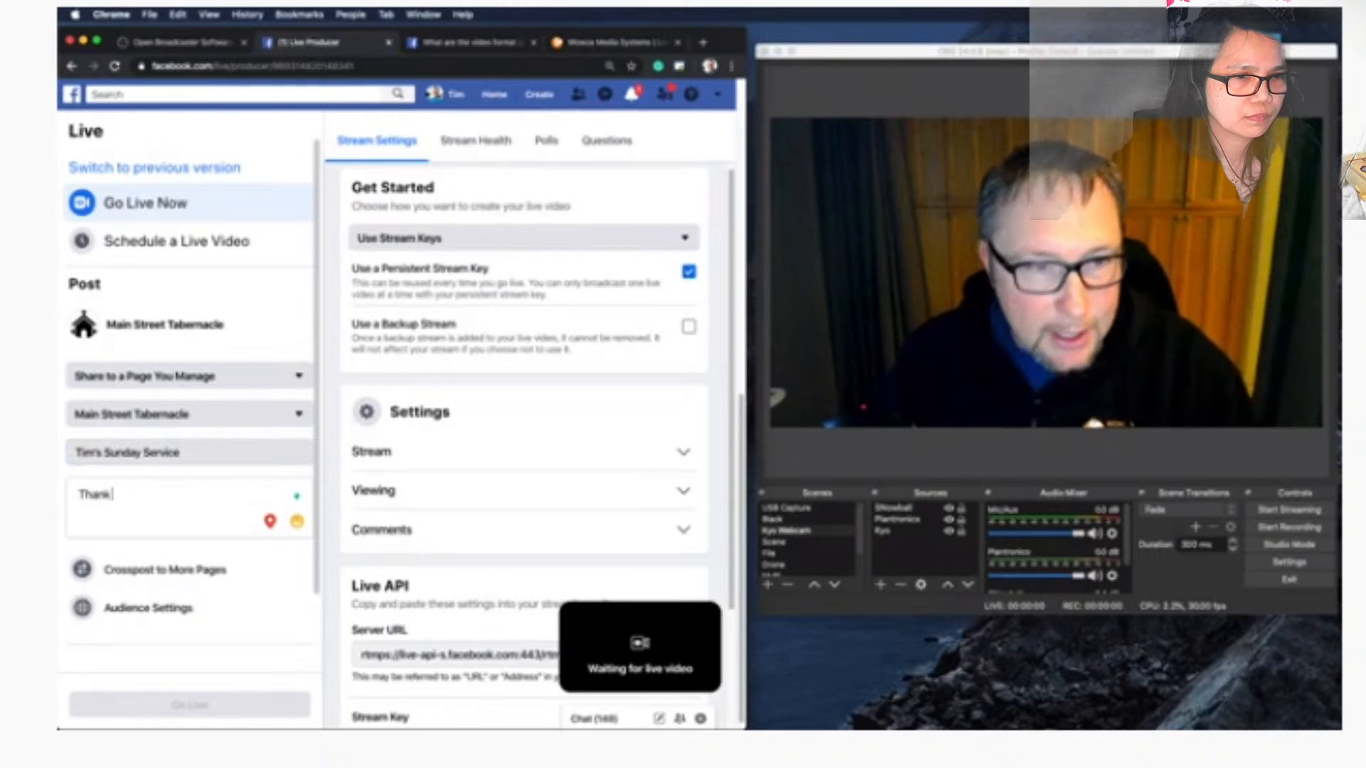
type(" you for joinin")
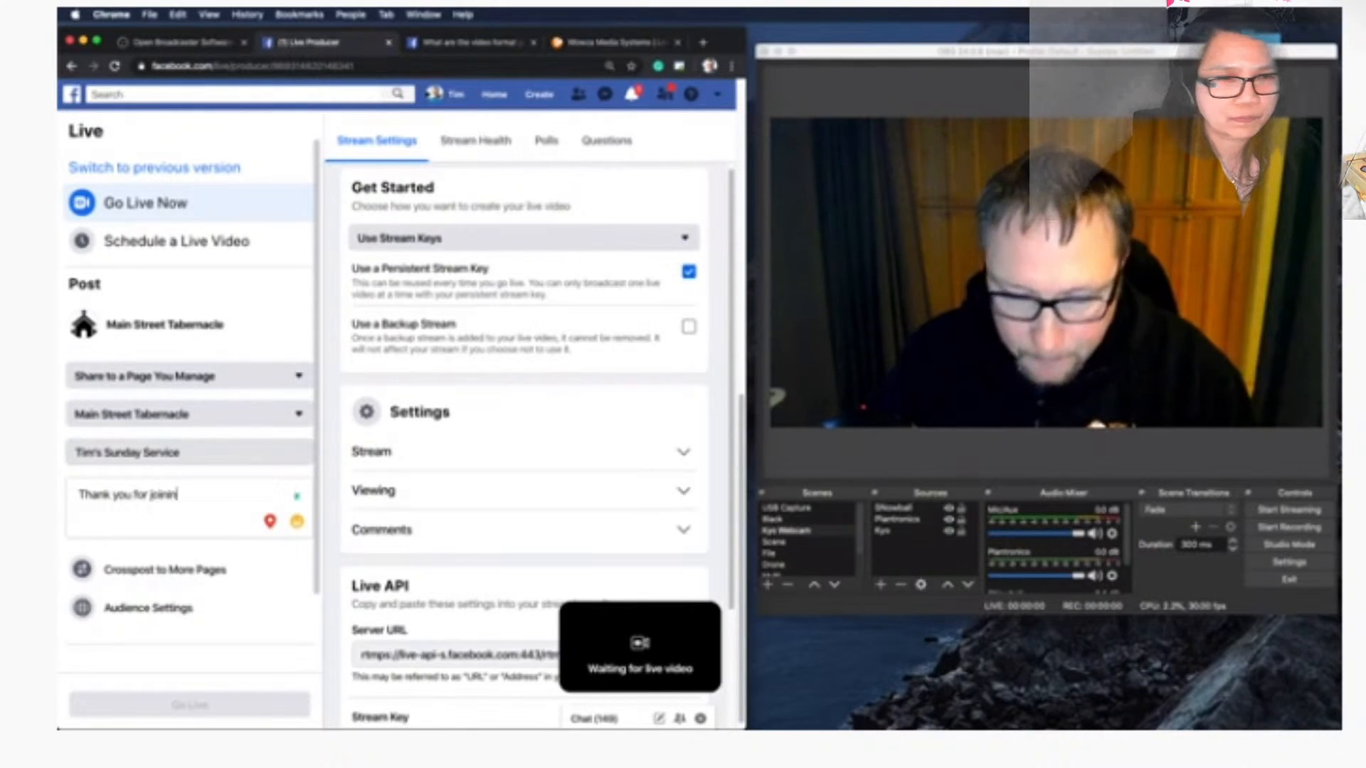
type("g.")
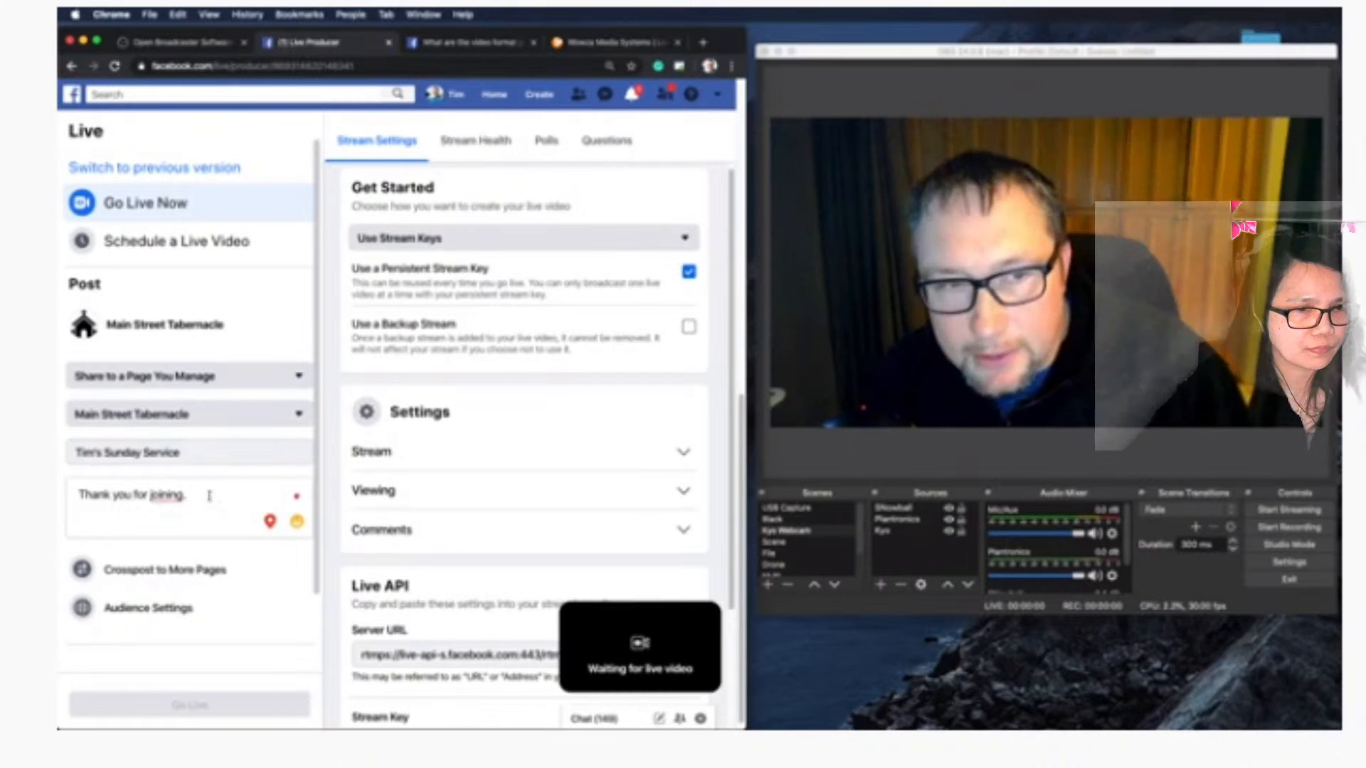
key("BackSpace")
type("us")
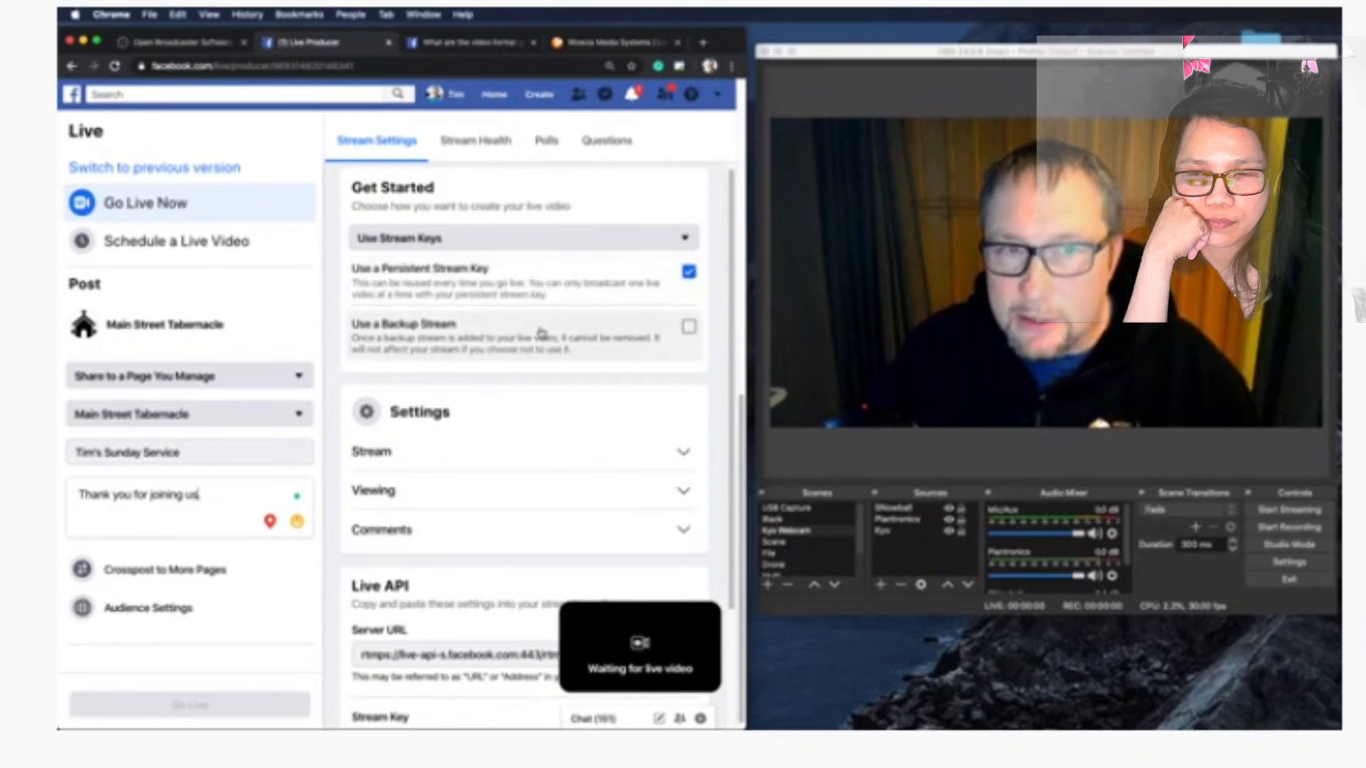
Examine the server URL and stream key in the Live API section of the Facebook stream settings
scroll(530, 327, "down", 4)
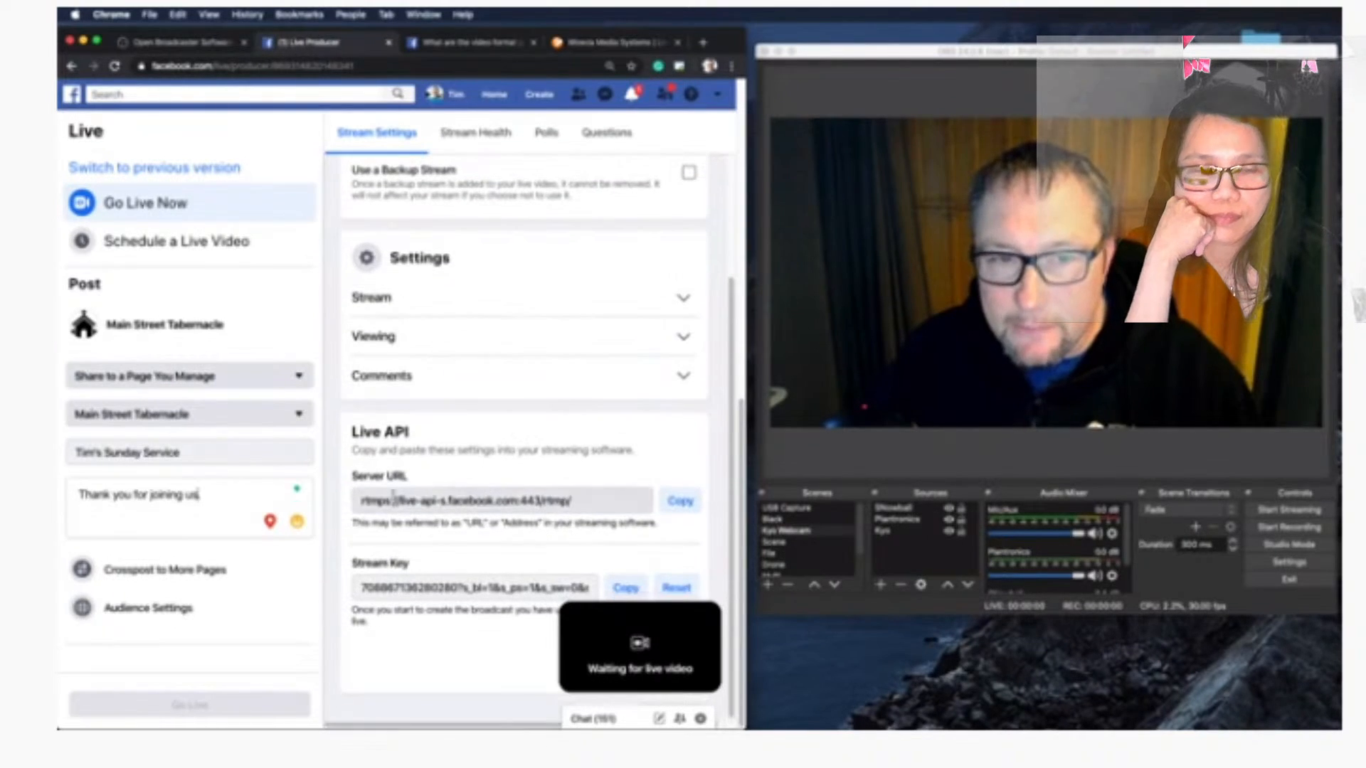
triple_click(362, 498)
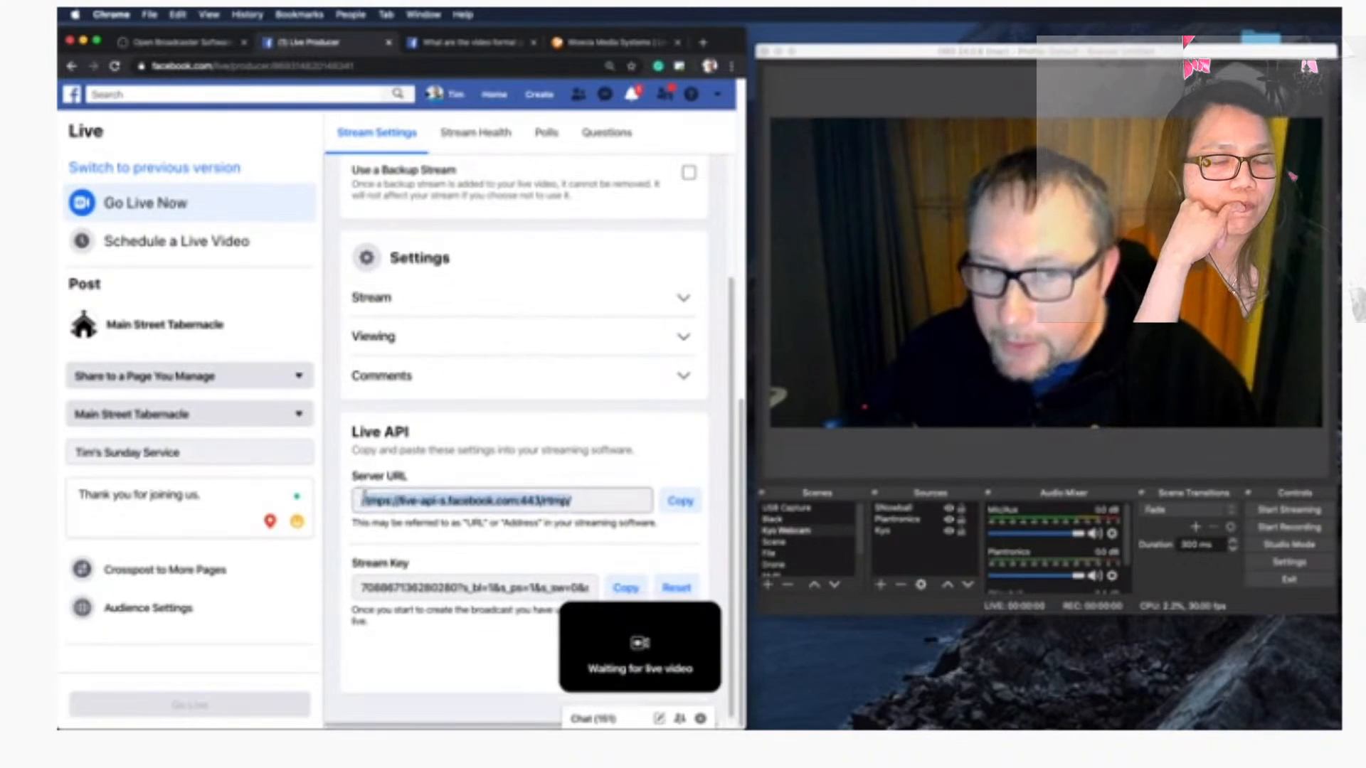
left_click(363, 498)
triple_click(384, 585)
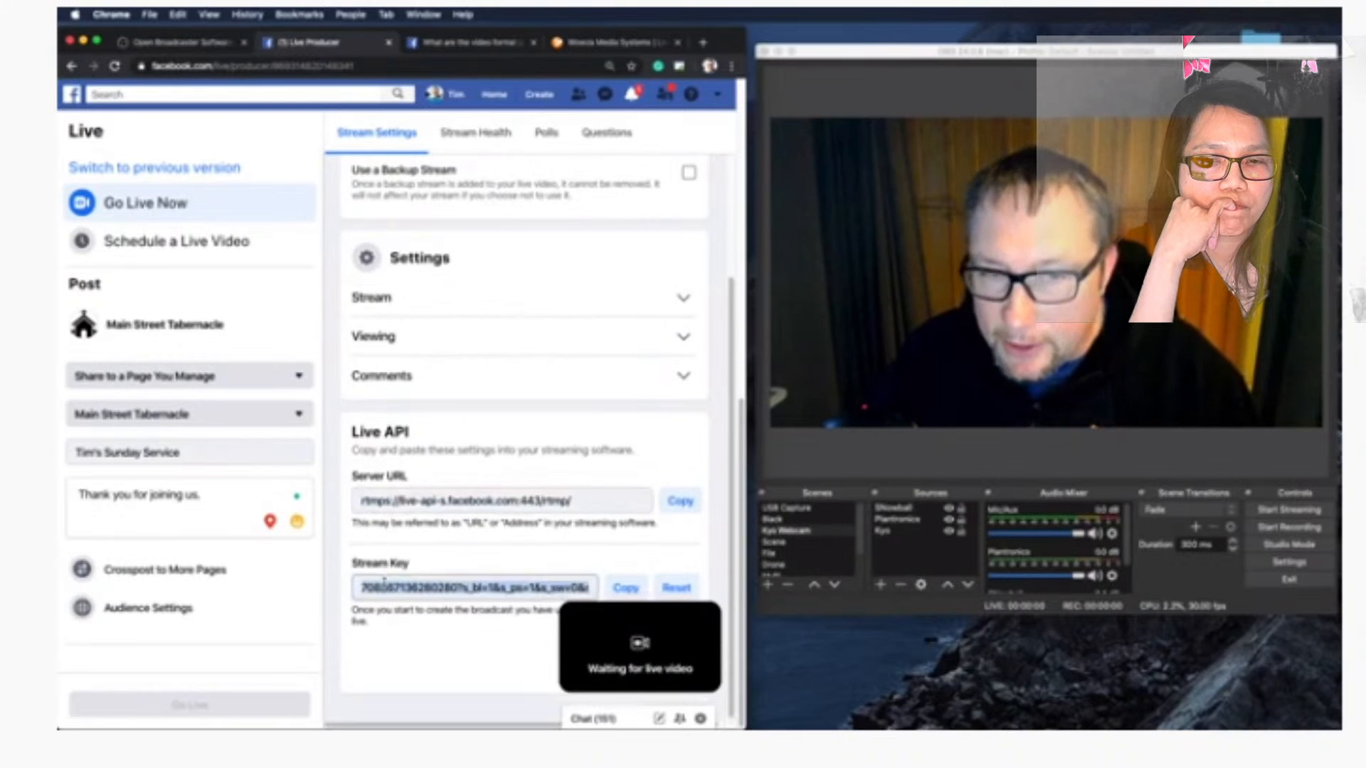
left_click(384, 584)
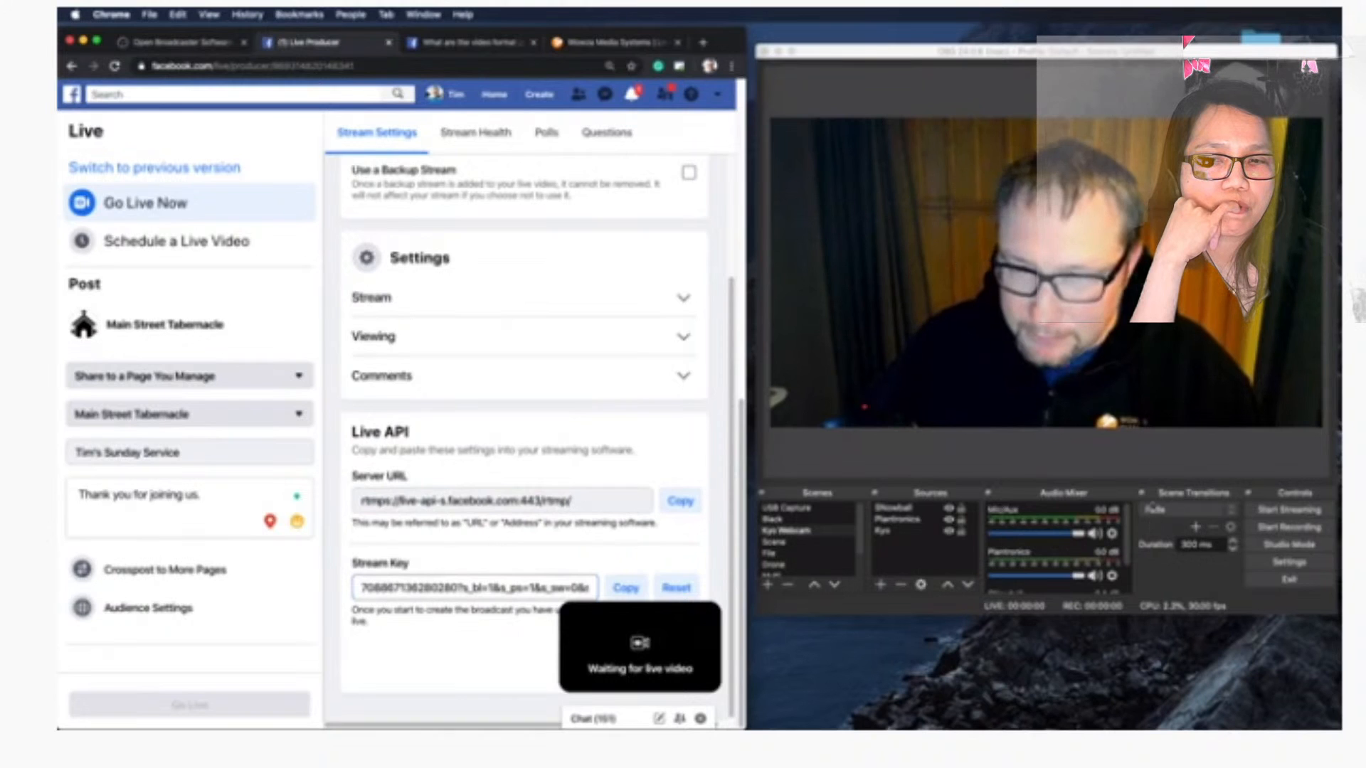
Switch to OBS and choose Custom as the service in its stream settings
left_click(1150, 455)
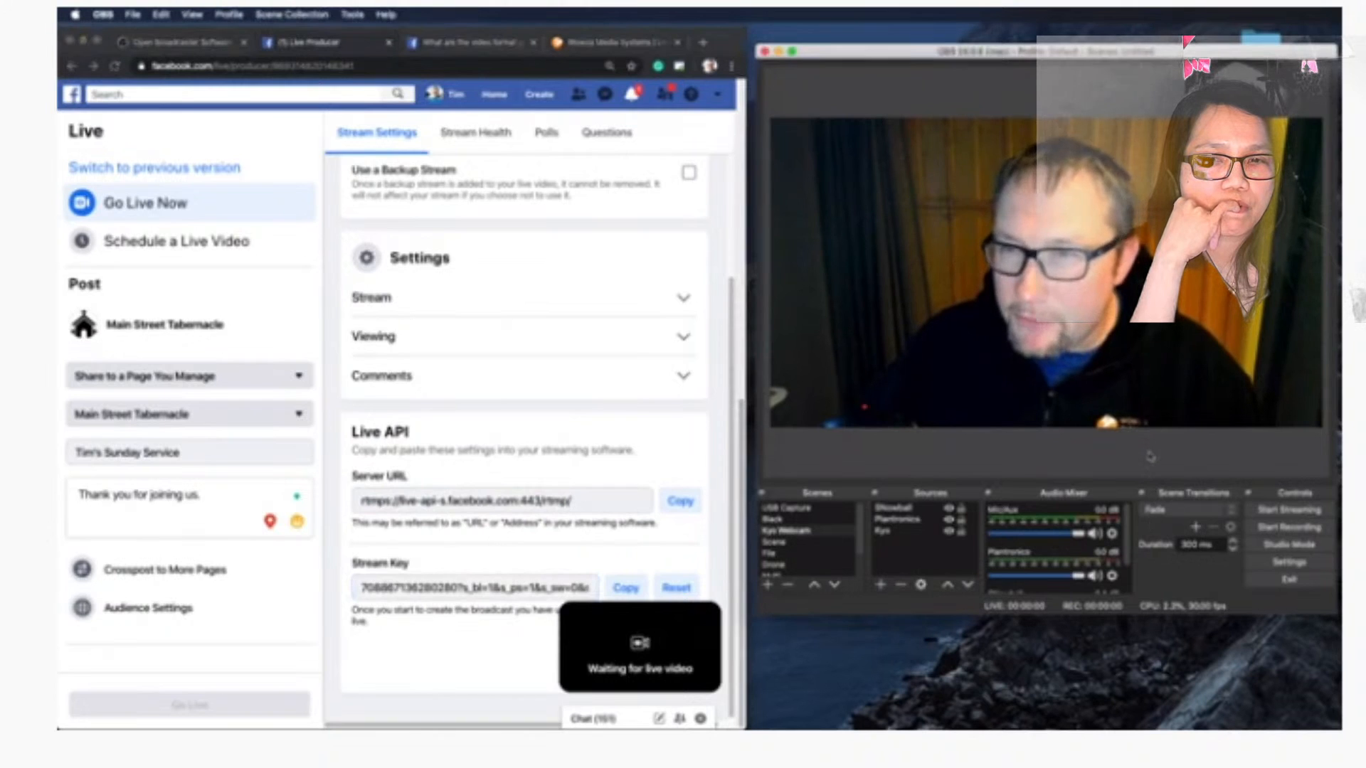
left_click(1270, 563)
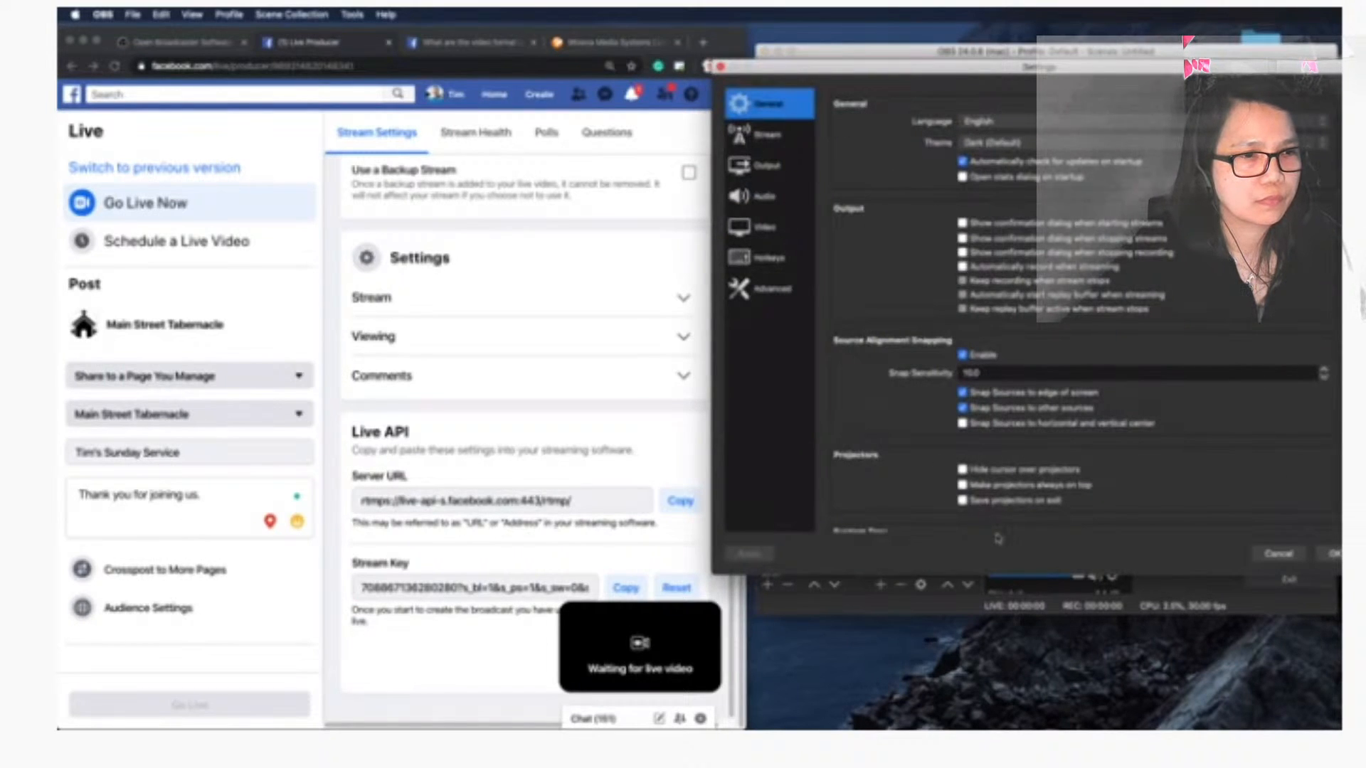
left_click(766, 136)
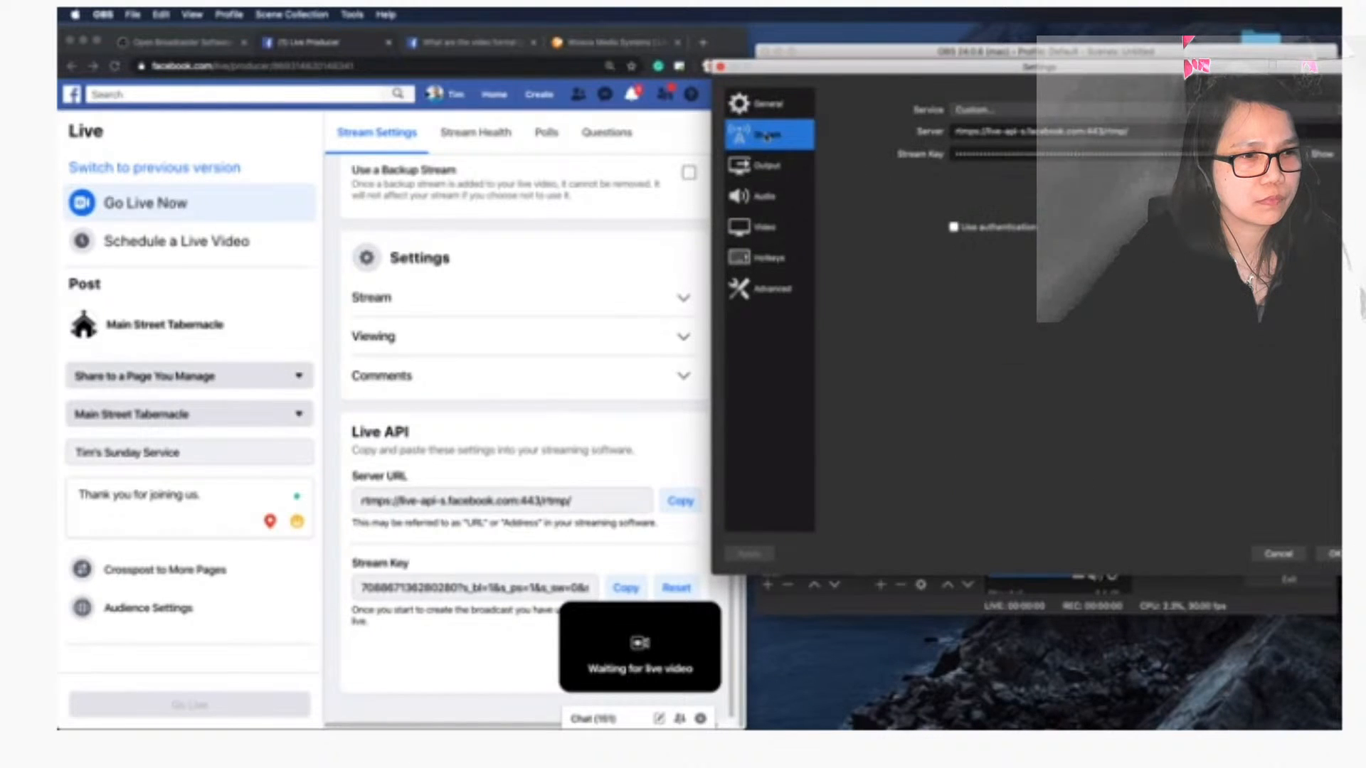
left_click(992, 111)
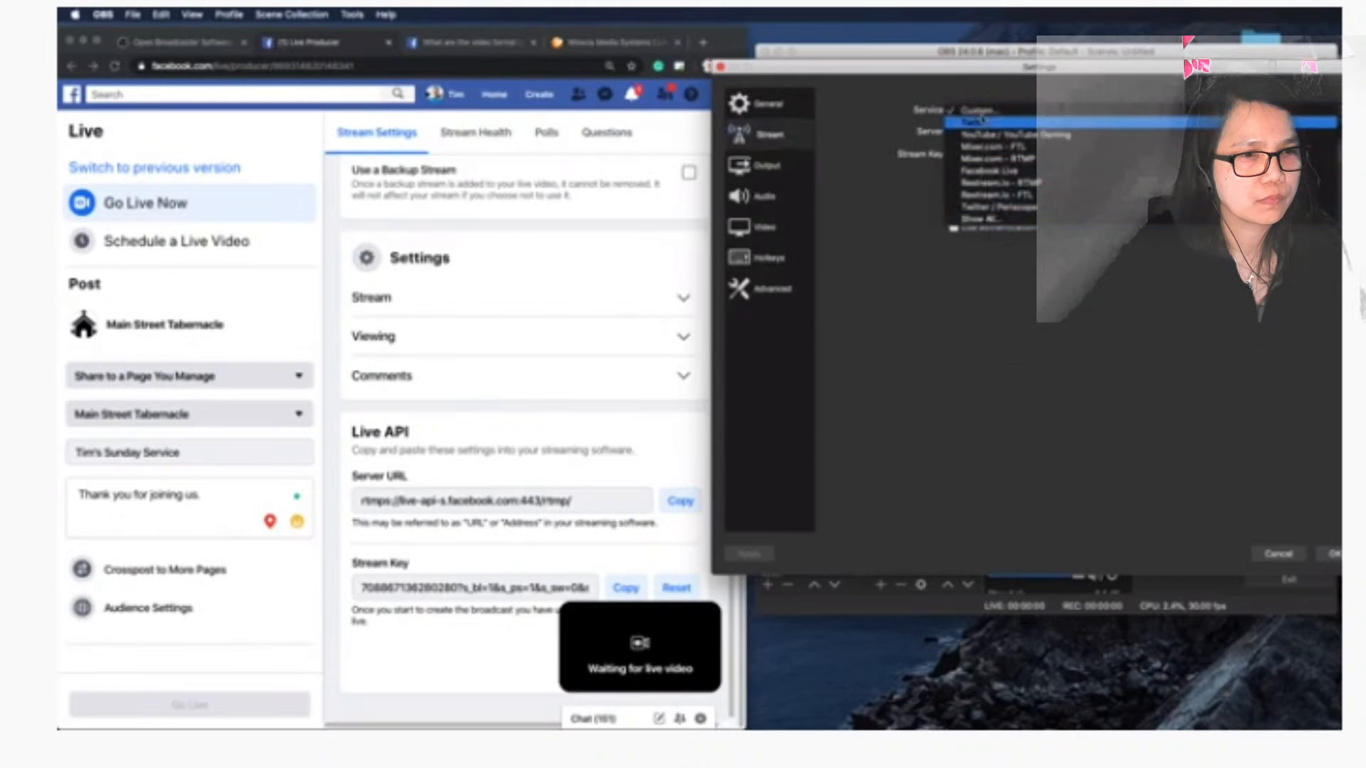
left_click(982, 111)
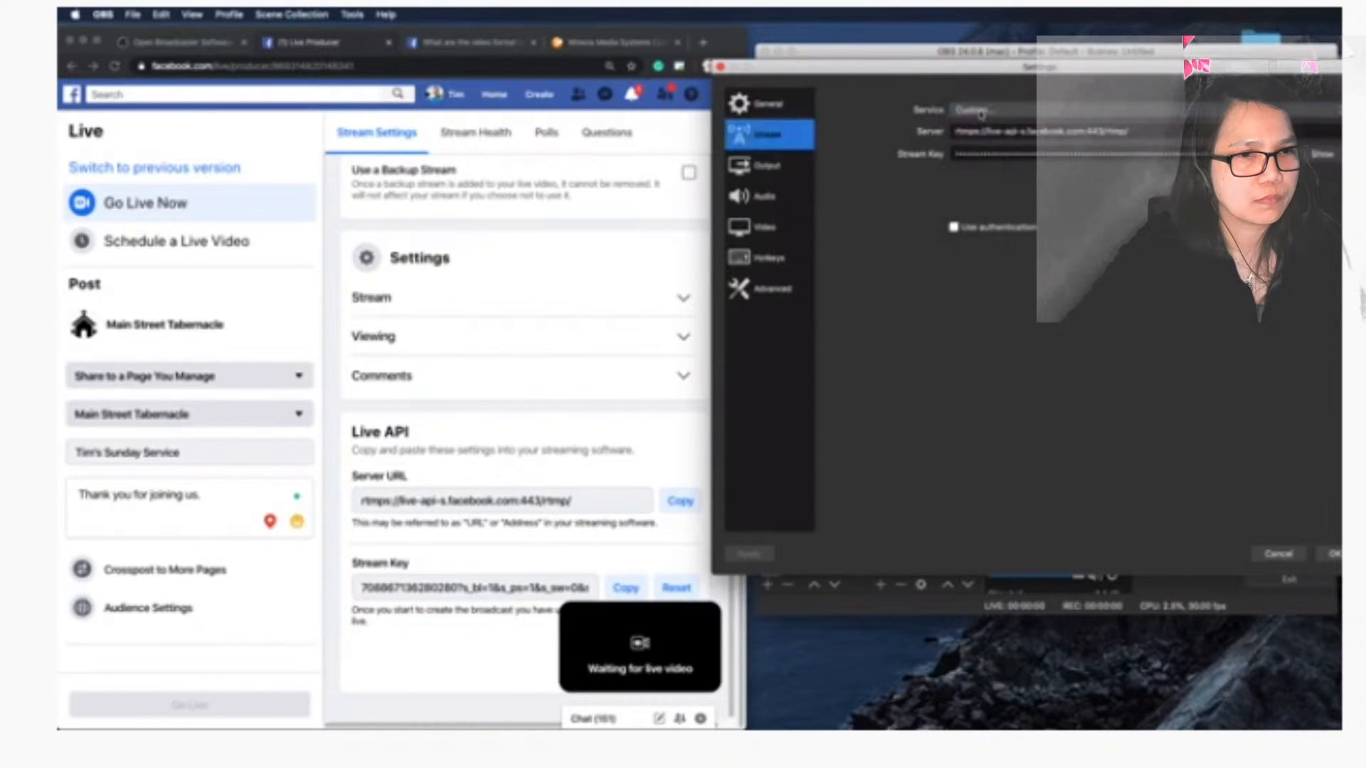
Copy the server URL rtmps://live-api-s.facebook.com:443/rtmp/ from Facebook and replace the OBS server address with it
left_click(470, 500)
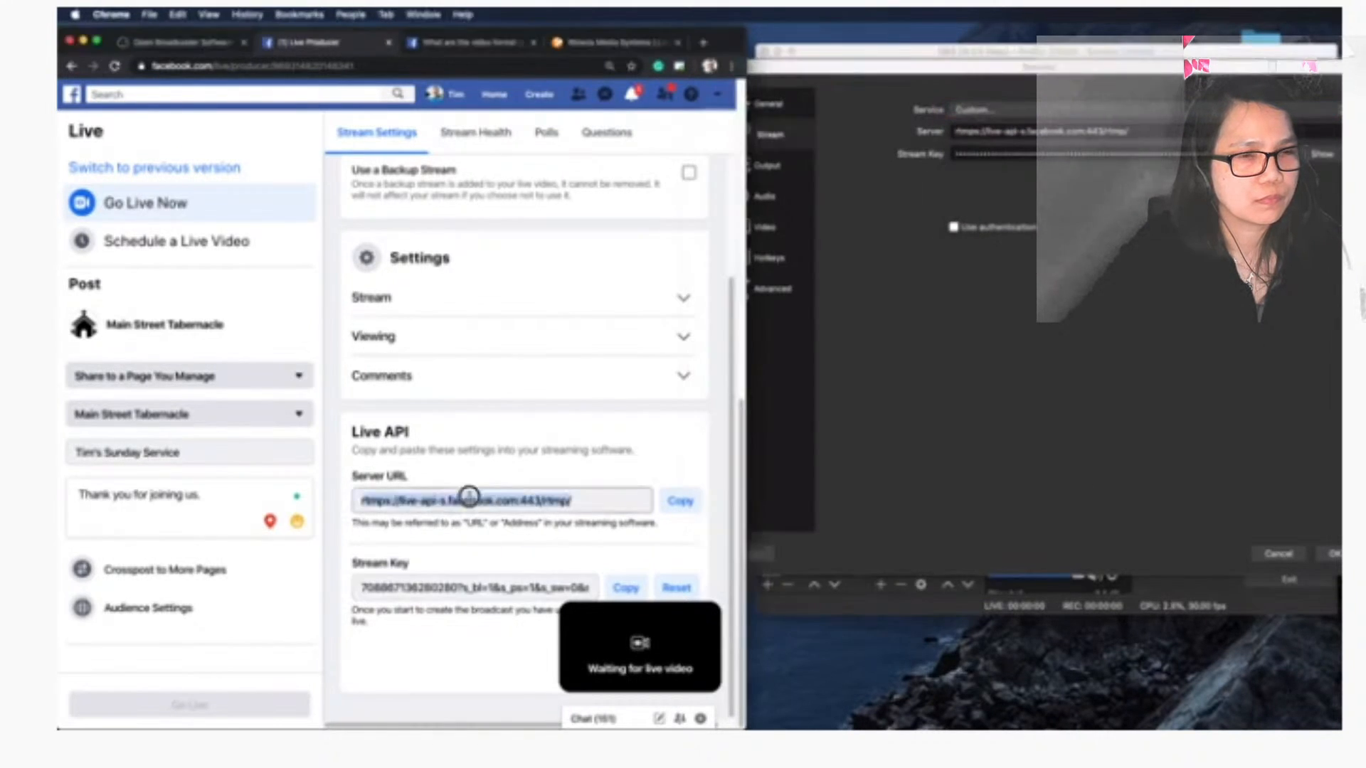
left_click(680, 501)
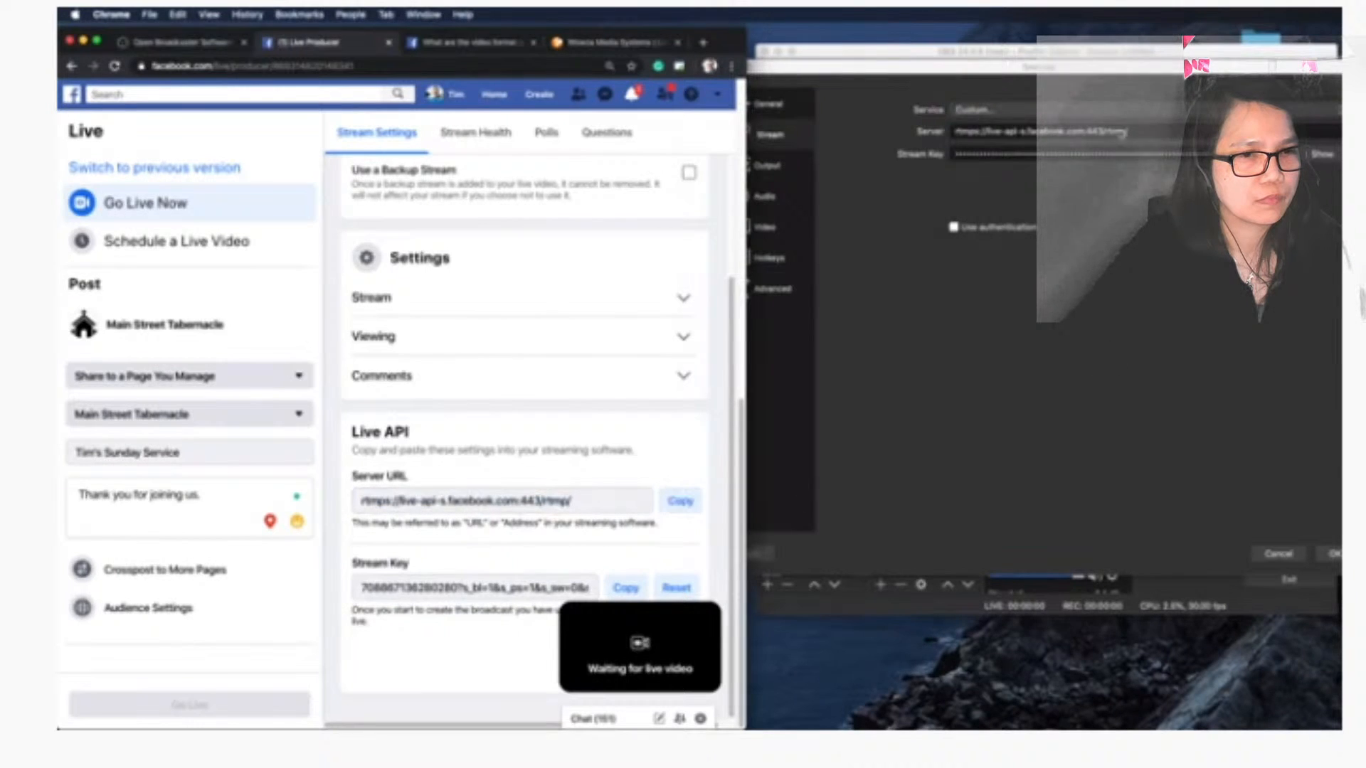
triple_click(1114, 132)
right_click(1119, 132)
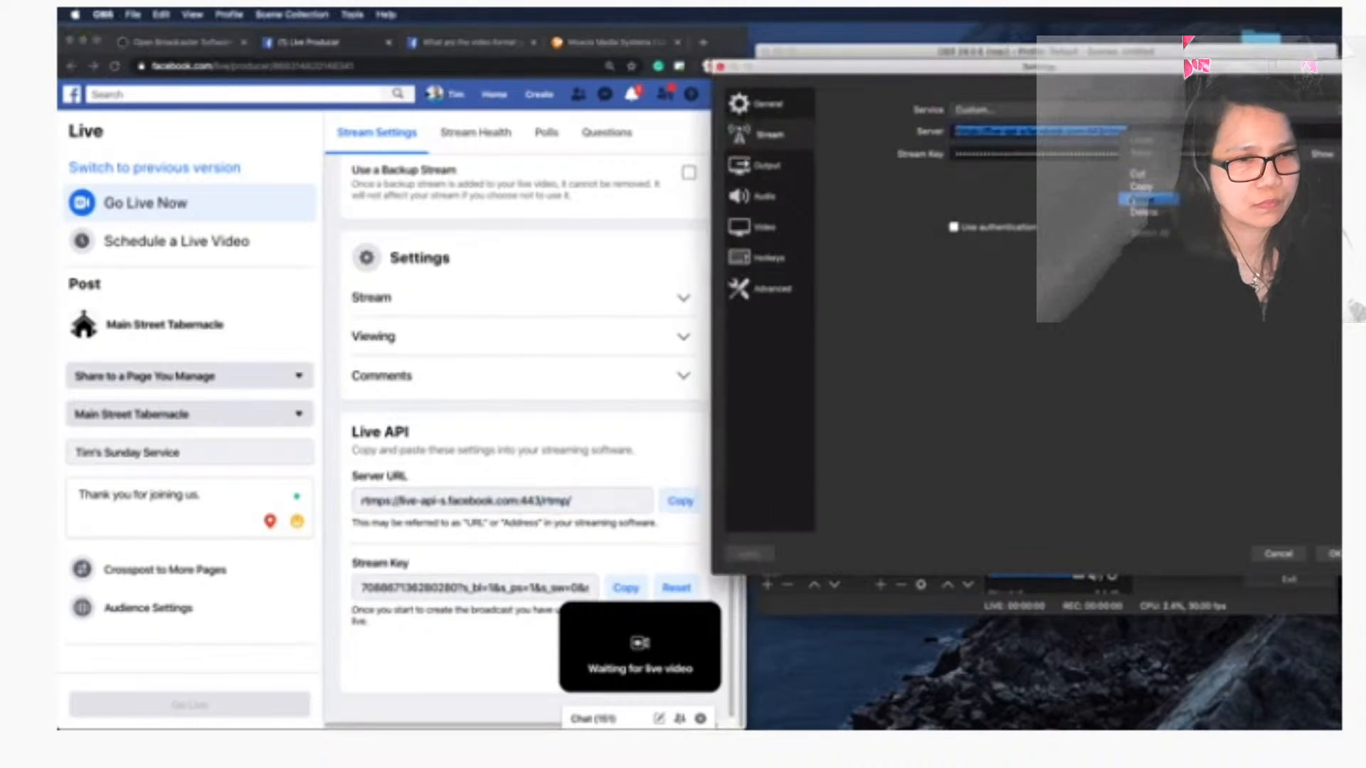
left_click(1141, 199)
Copy the stream key from Facebook's Live API section and paste it into the stream key field in OBS
left_click_drag(1131, 68, 1100, 68)
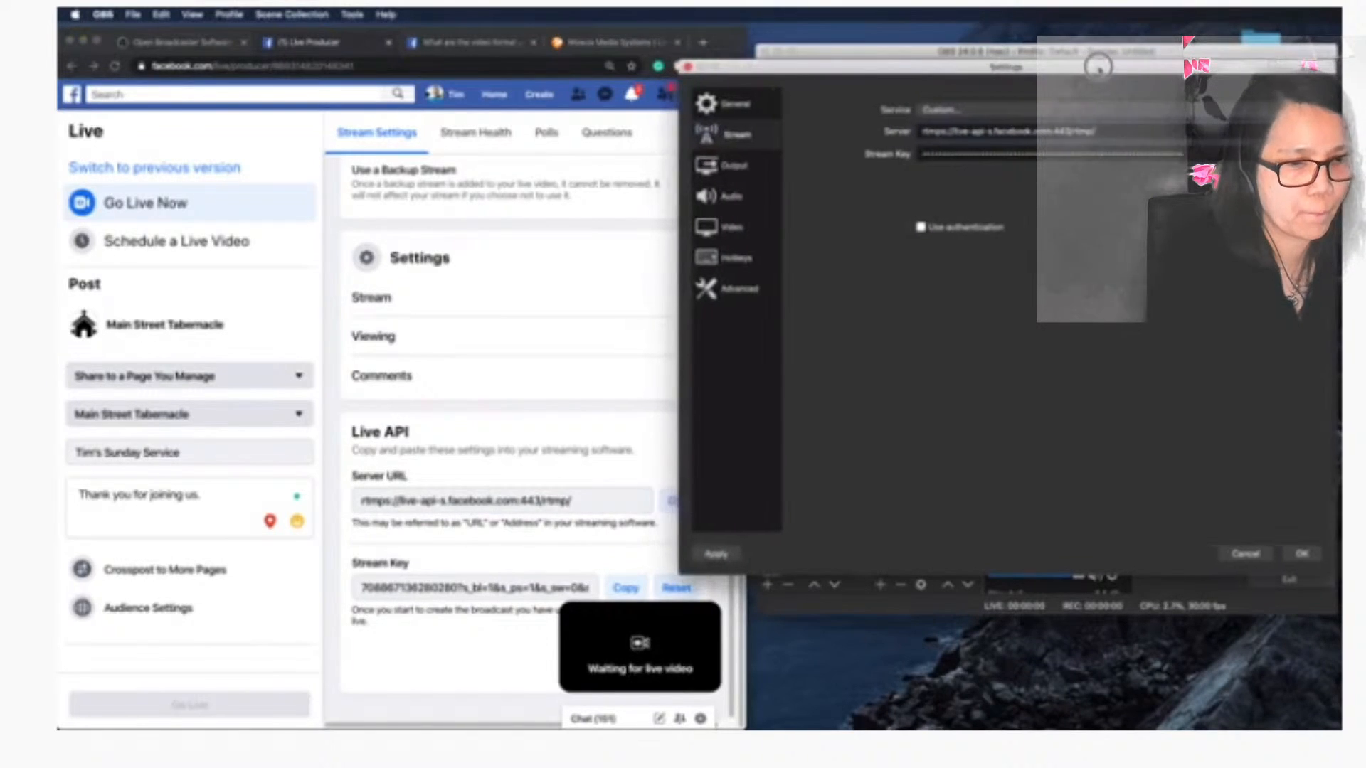
left_click(468, 569)
left_click(621, 588)
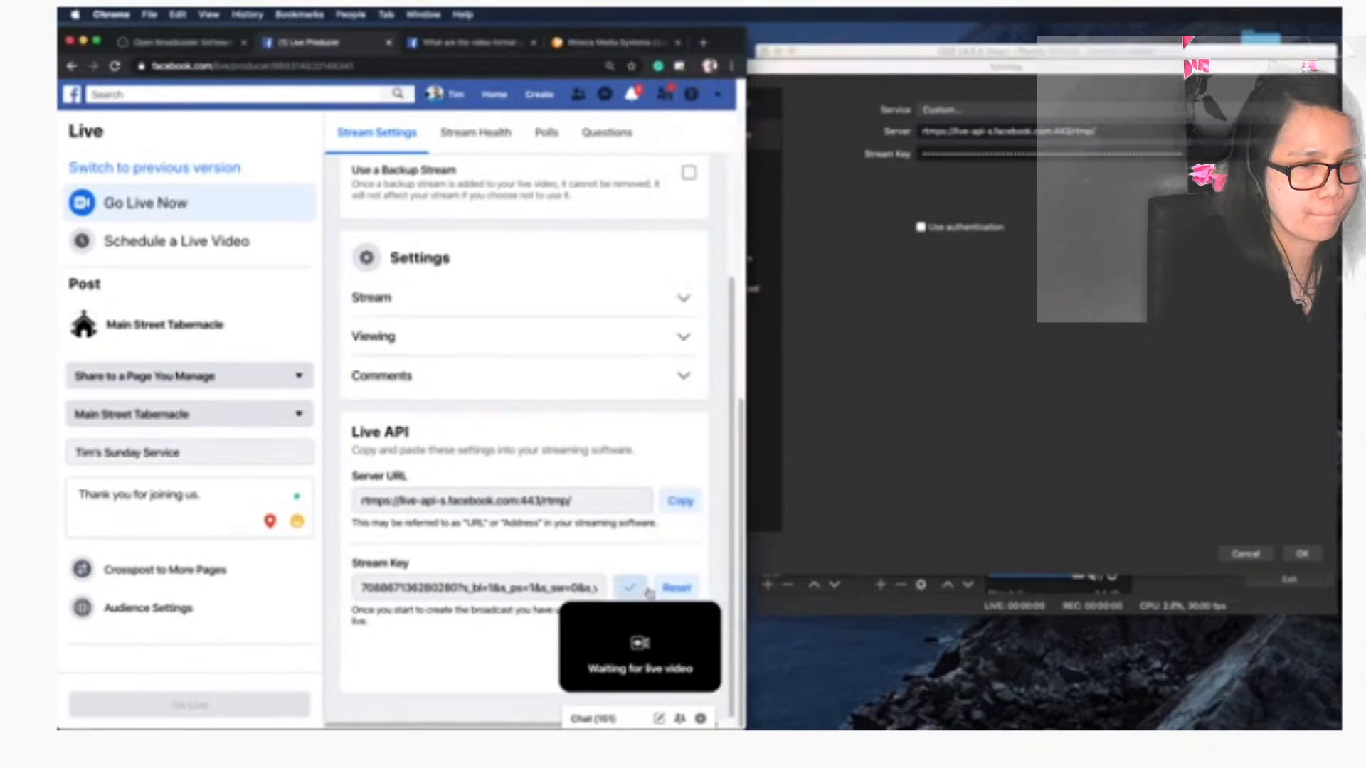
left_click(965, 154)
right_click(967, 155)
left_click(994, 226)
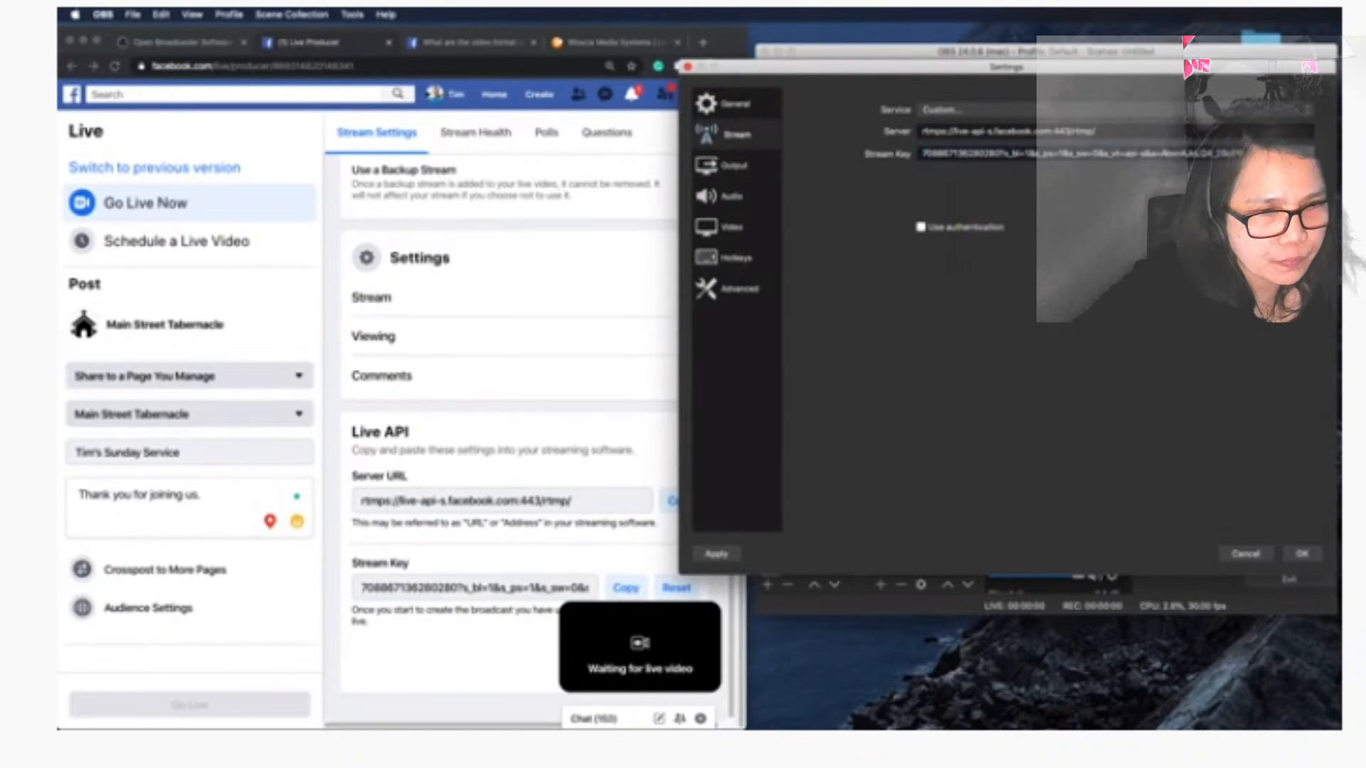
Compare the end of Facebook's stream key with the key entered in OBS
left_click(427, 603)
left_click(431, 585)
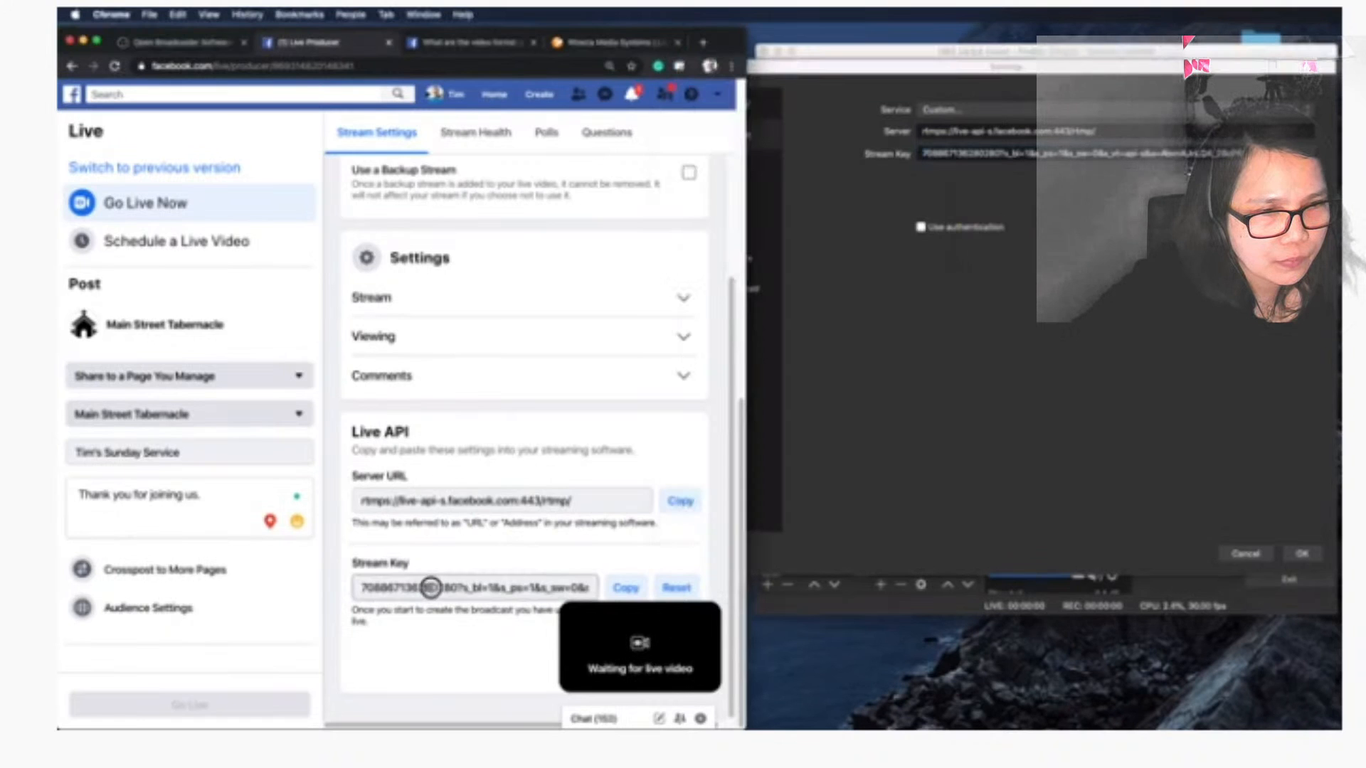
left_click(616, 587)
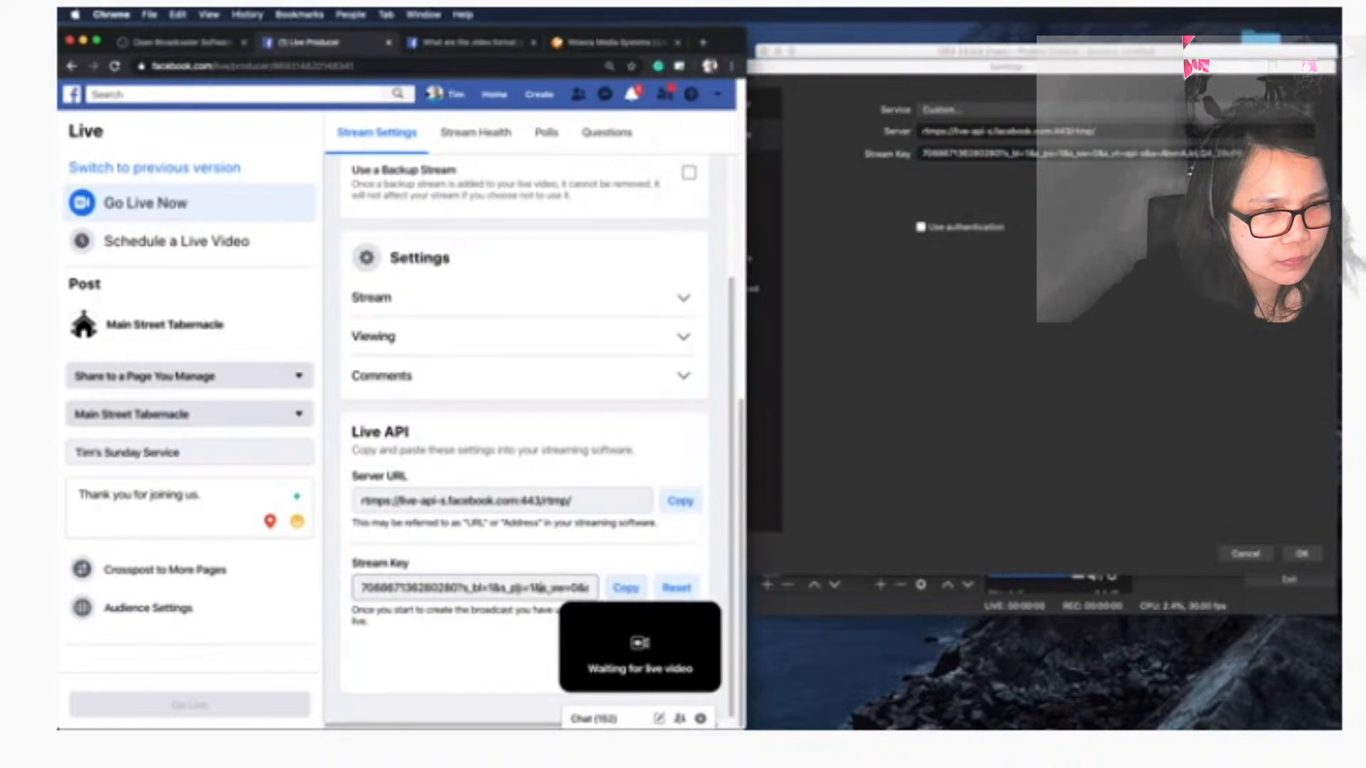
left_click(626, 587)
left_click_drag(557, 588, 590, 588)
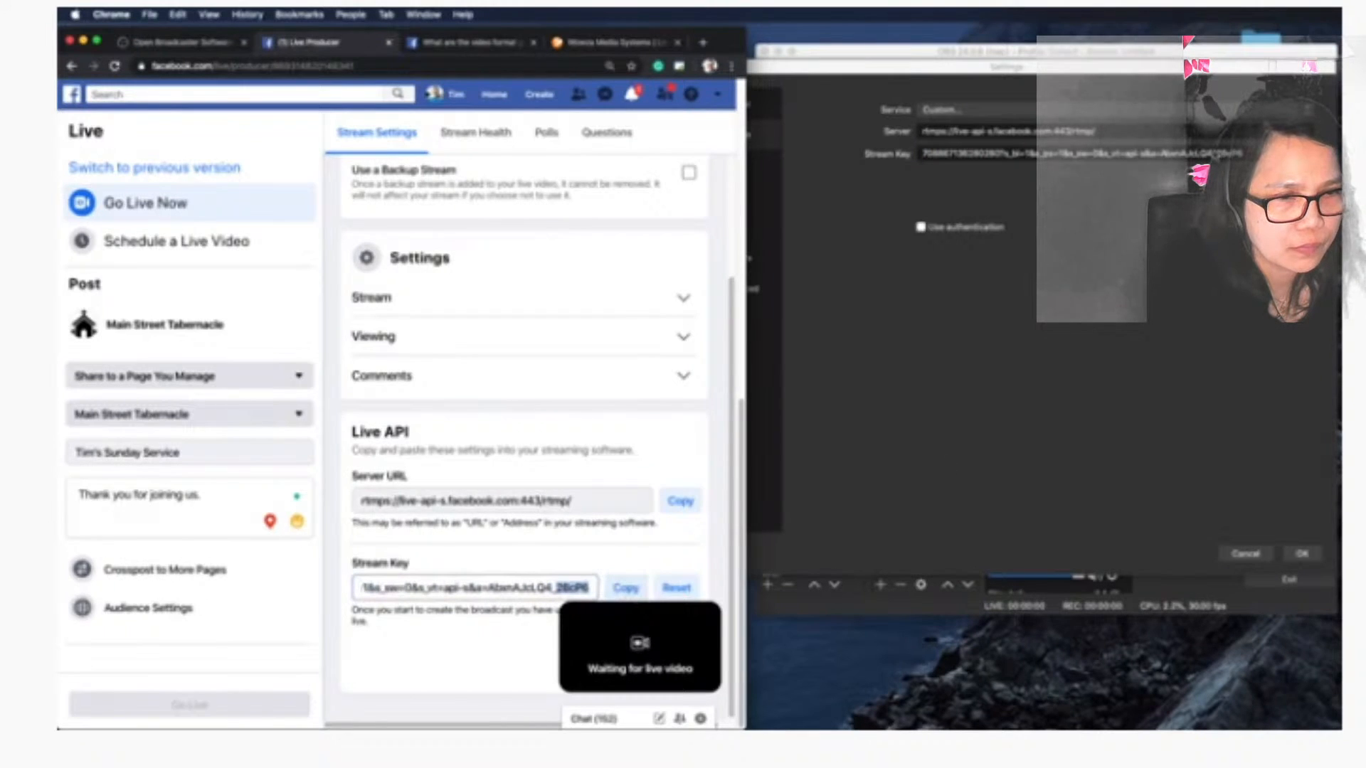
left_click(1215, 155)
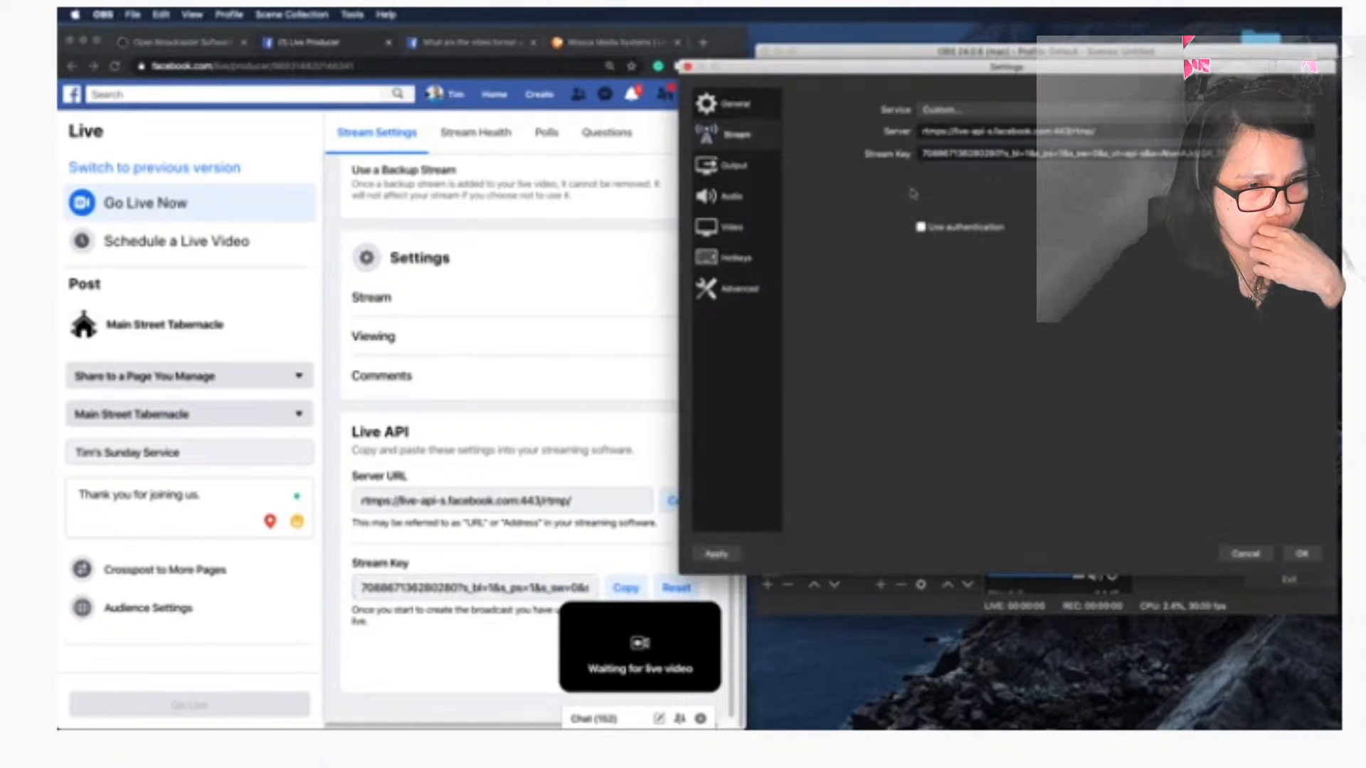
Compare the OBS streaming output settings with Facebook's video format guidelines for live streaming
left_click(730, 166)
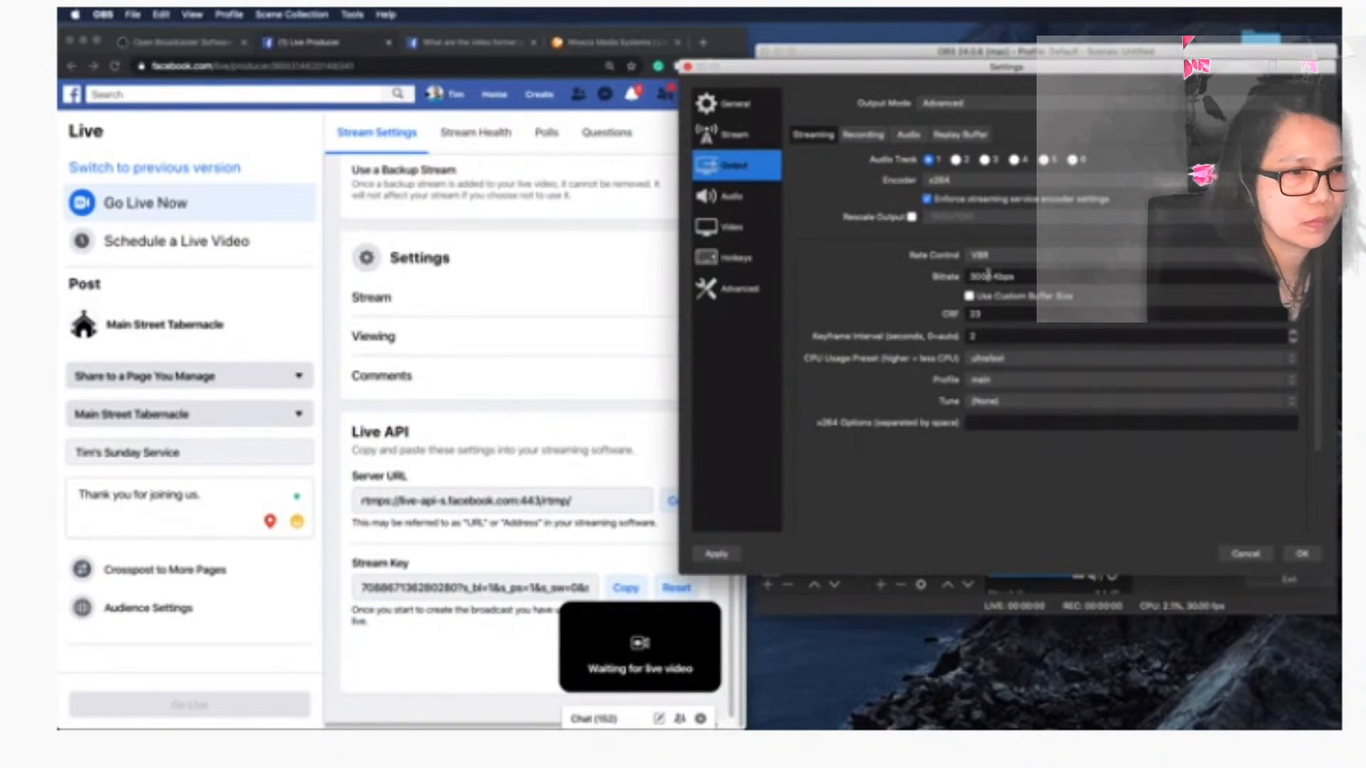
left_click_drag(854, 71, 903, 69)
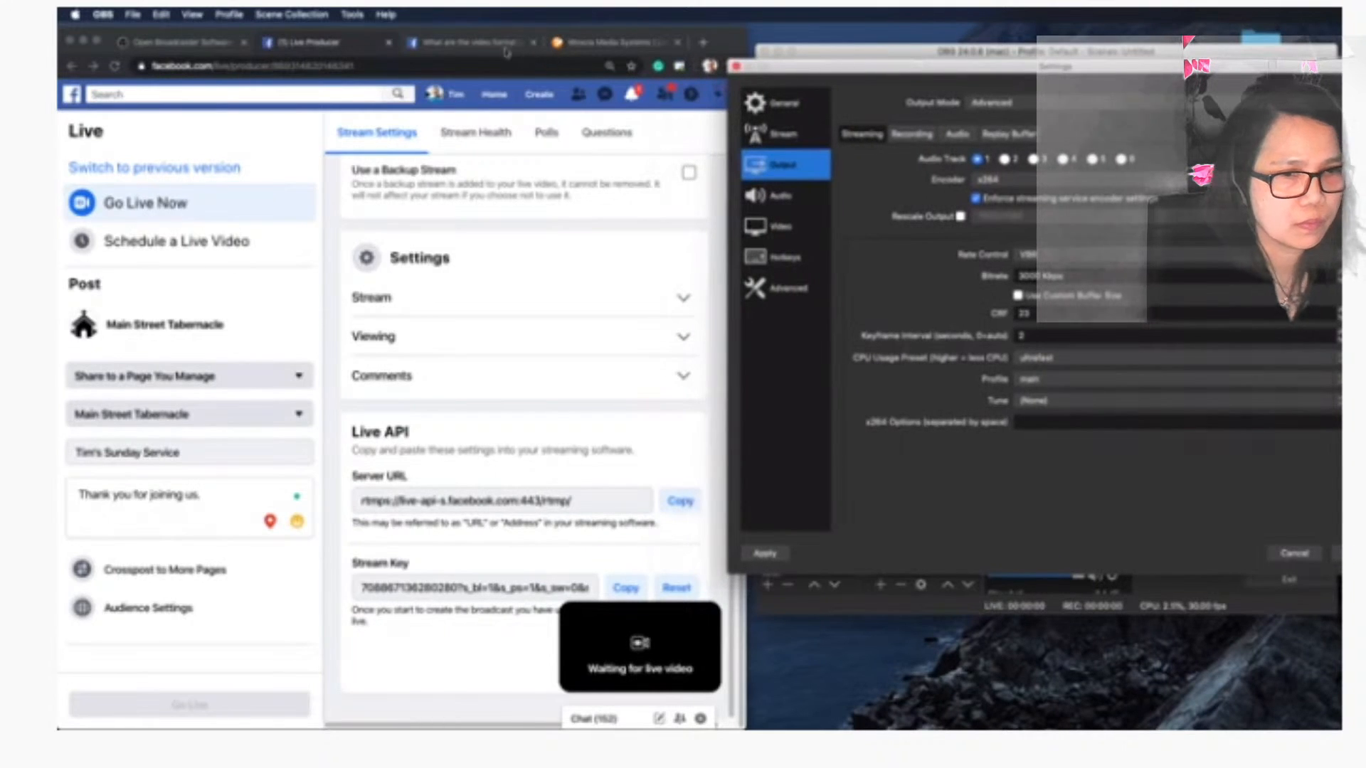
left_click(462, 44)
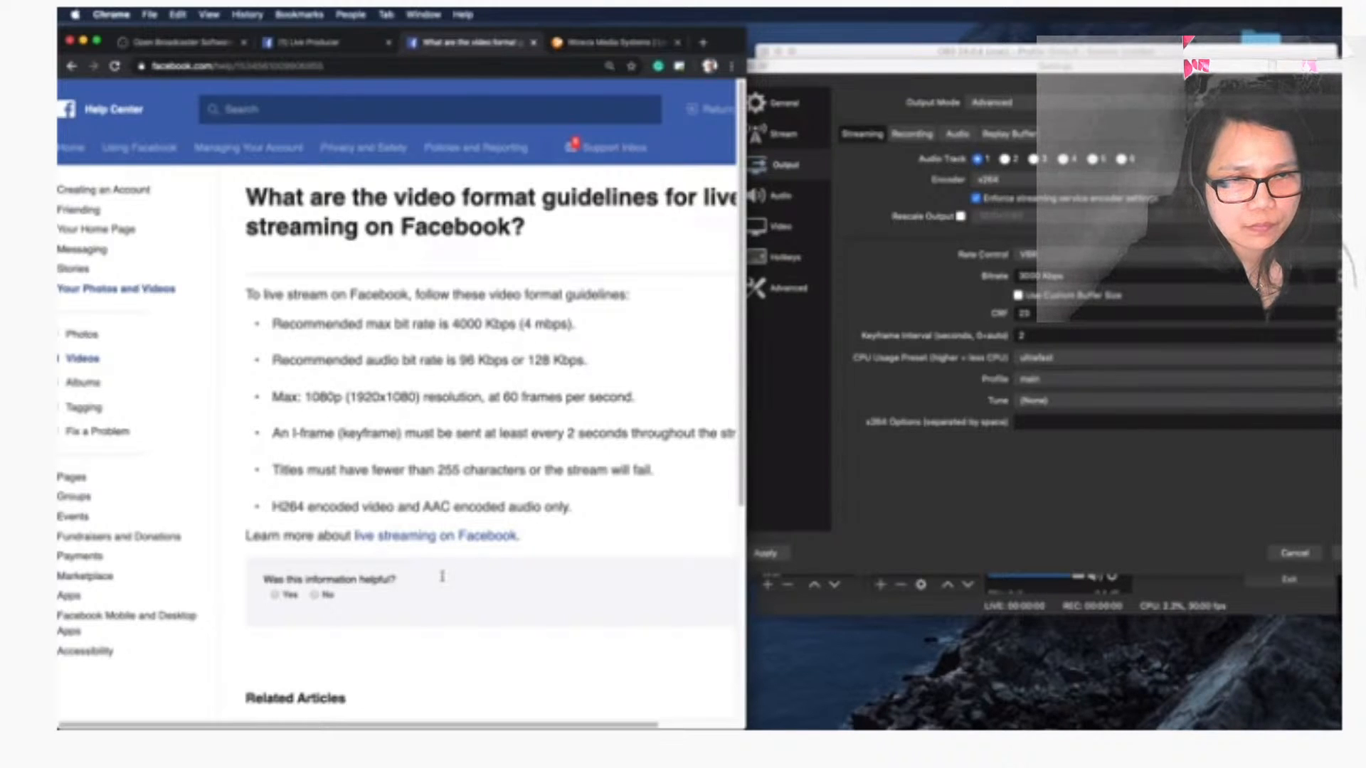
left_click_drag(948, 66, 833, 69)
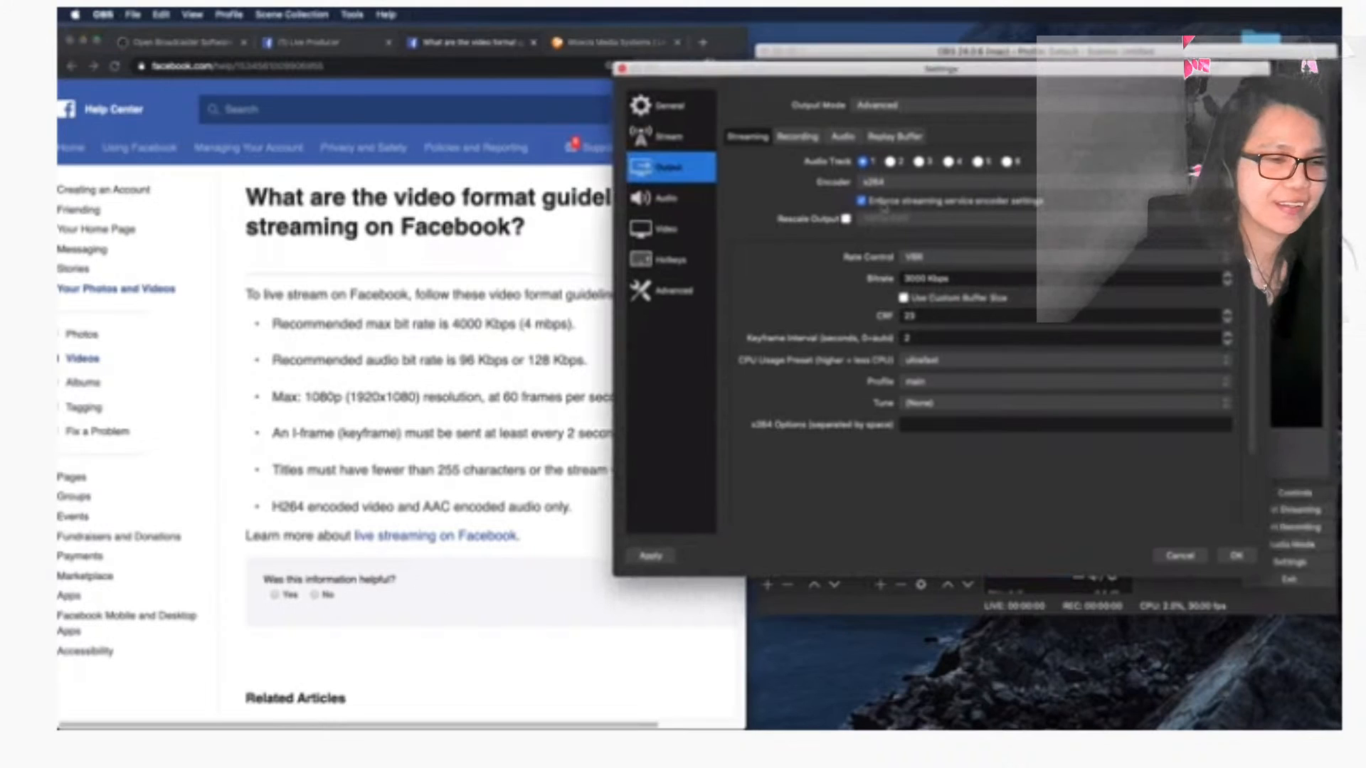
Examine the keyframe interval, the CPU usage preset choices and the encoder profile choices in the streaming output settings
left_click(923, 338)
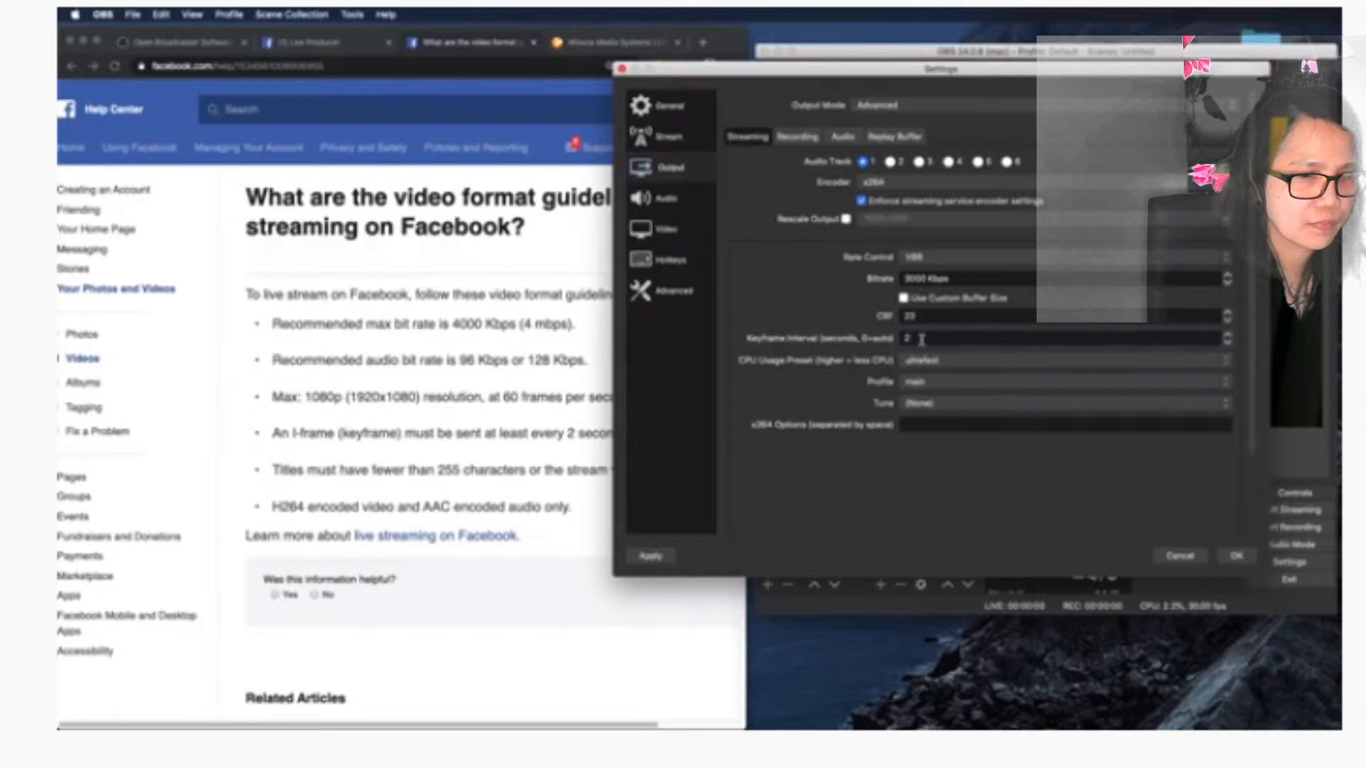
left_click(922, 360)
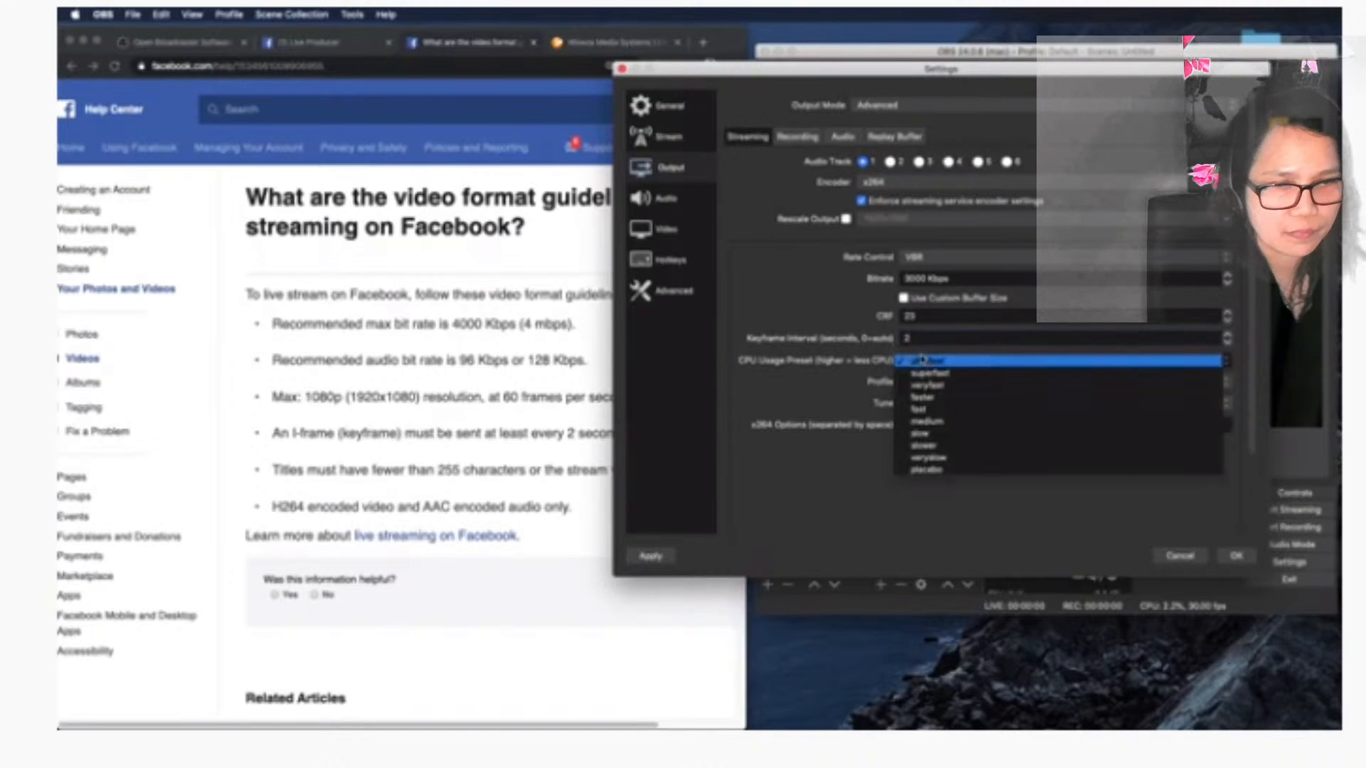
left_click(919, 370)
left_click(918, 382)
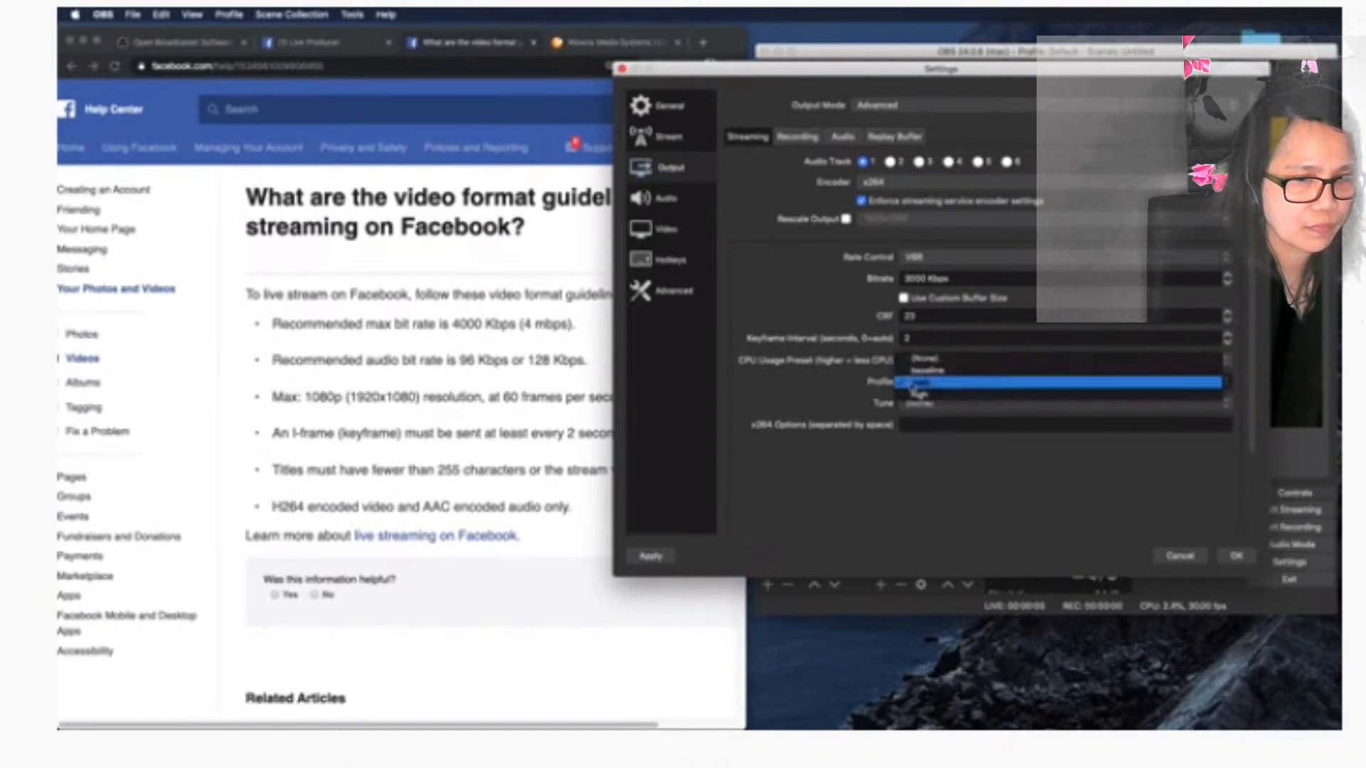
left_click(911, 386)
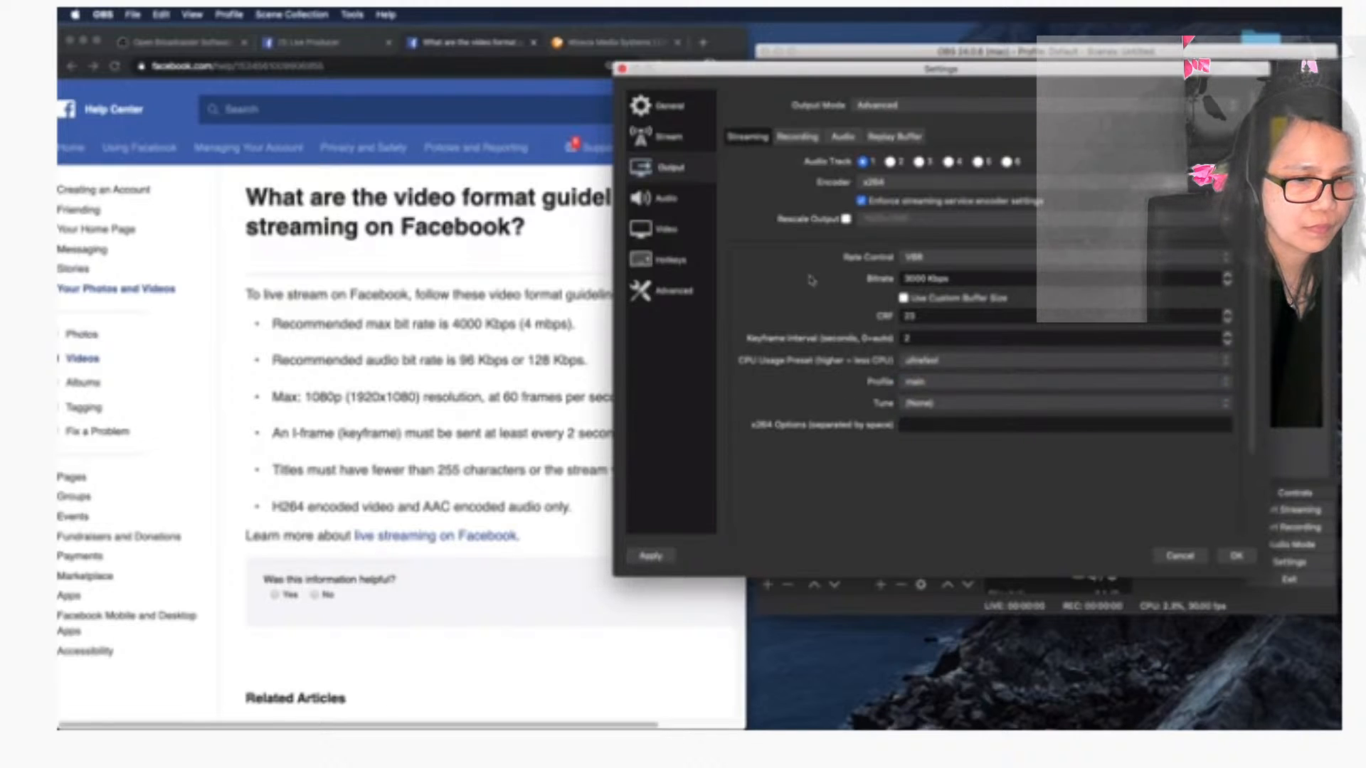
Look over the audio settings, and in the video settings choose a 1280x720 base canvas resolution and 30 FPS
left_click(652, 199)
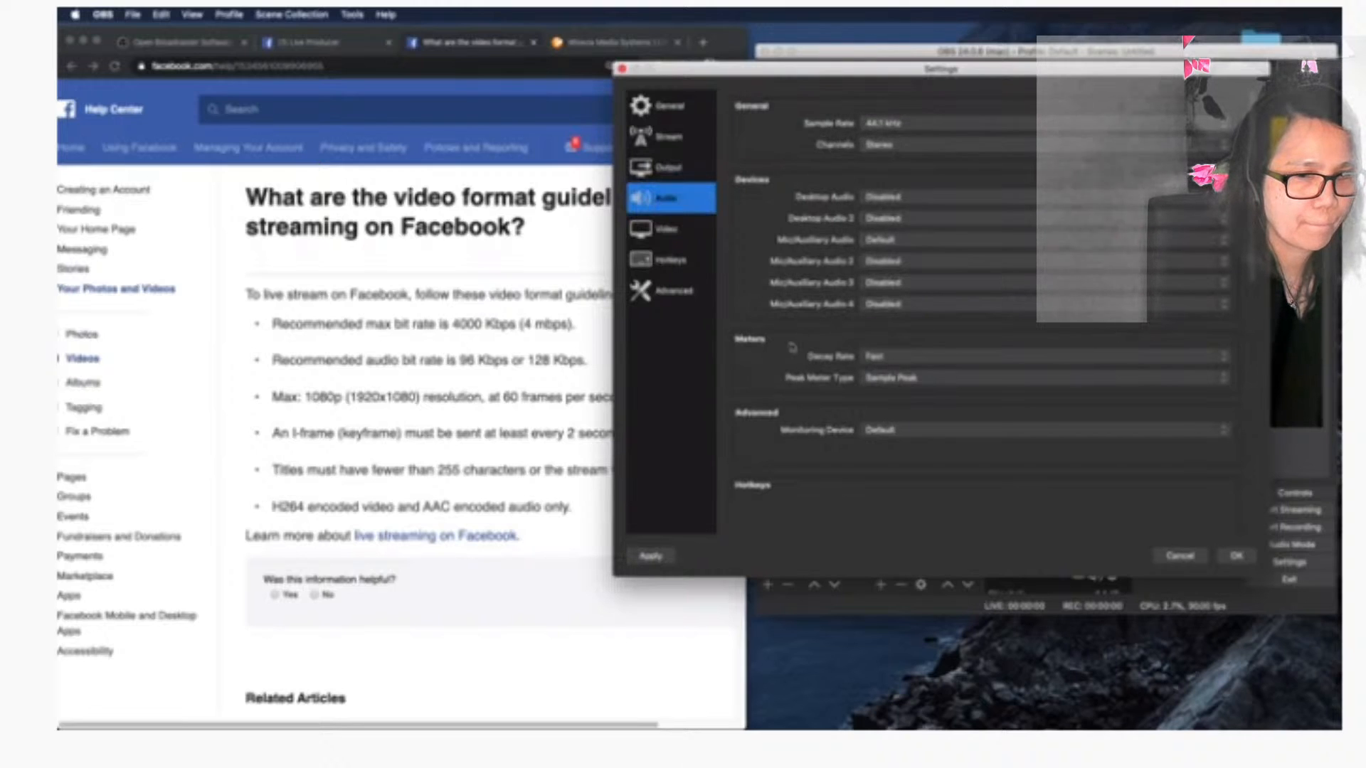
left_click(663, 235)
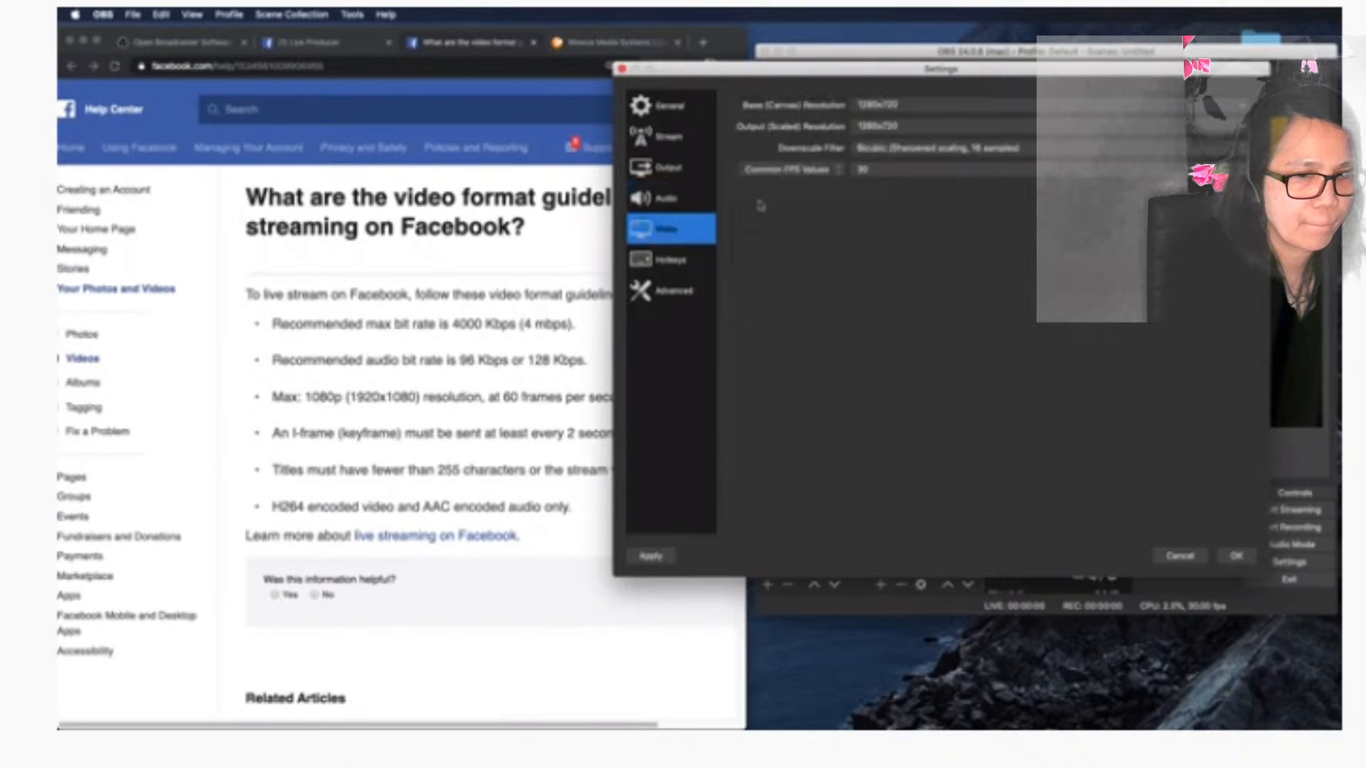
left_click(1239, 107)
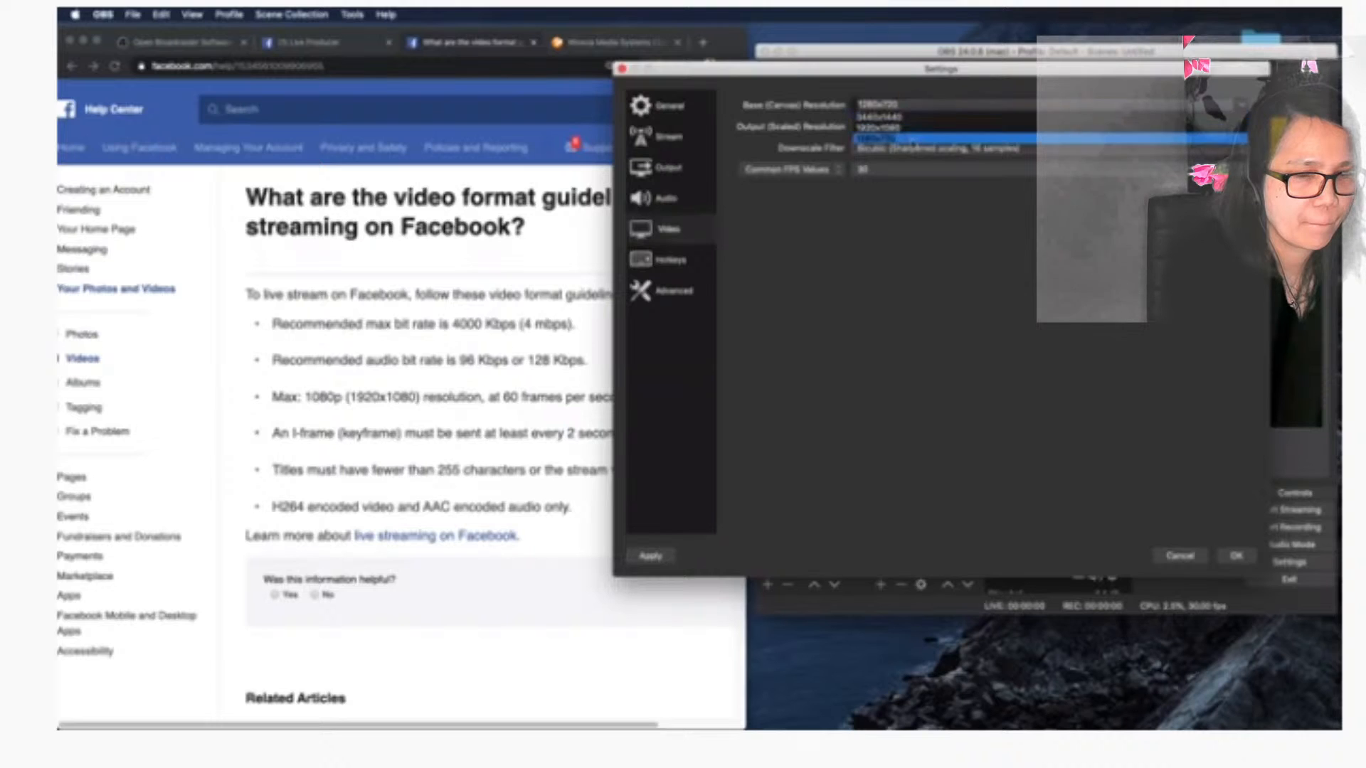
left_click(898, 140)
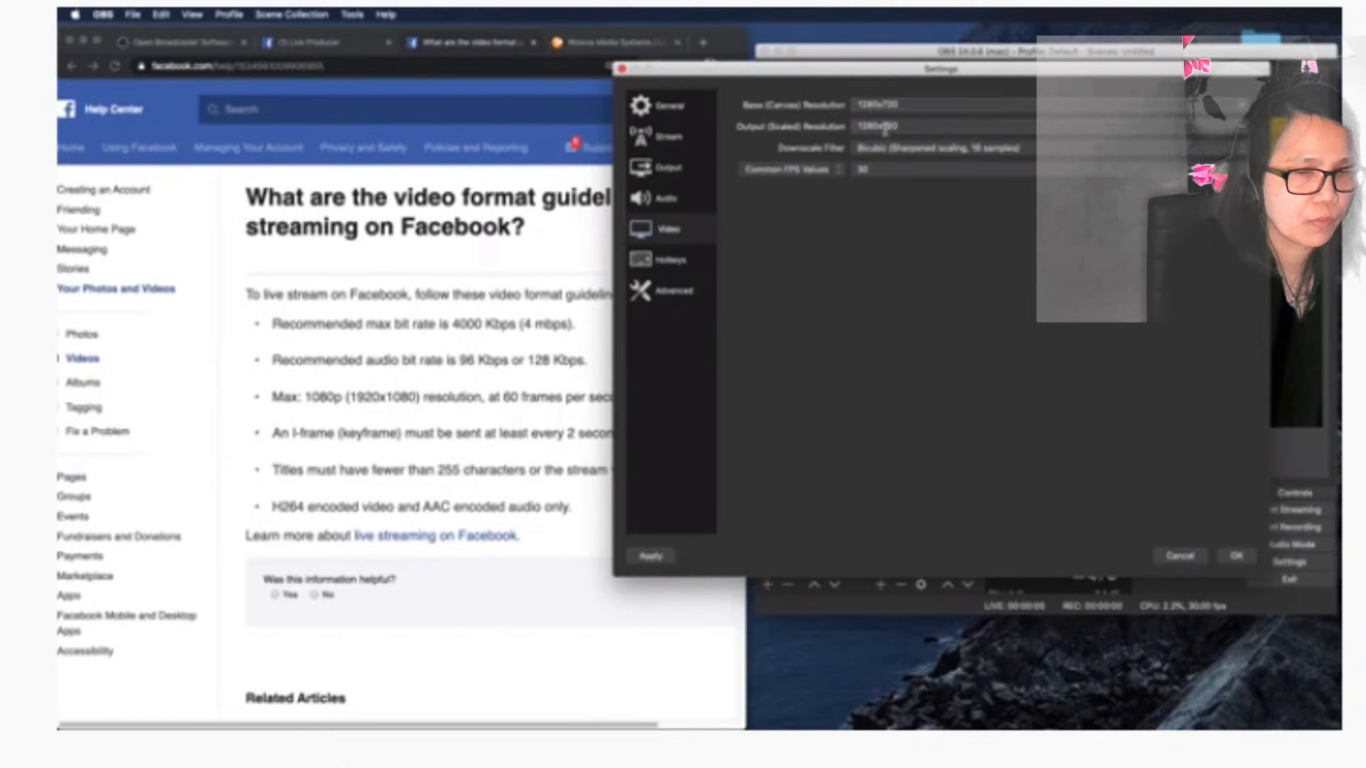
left_click_drag(911, 128, 847, 133)
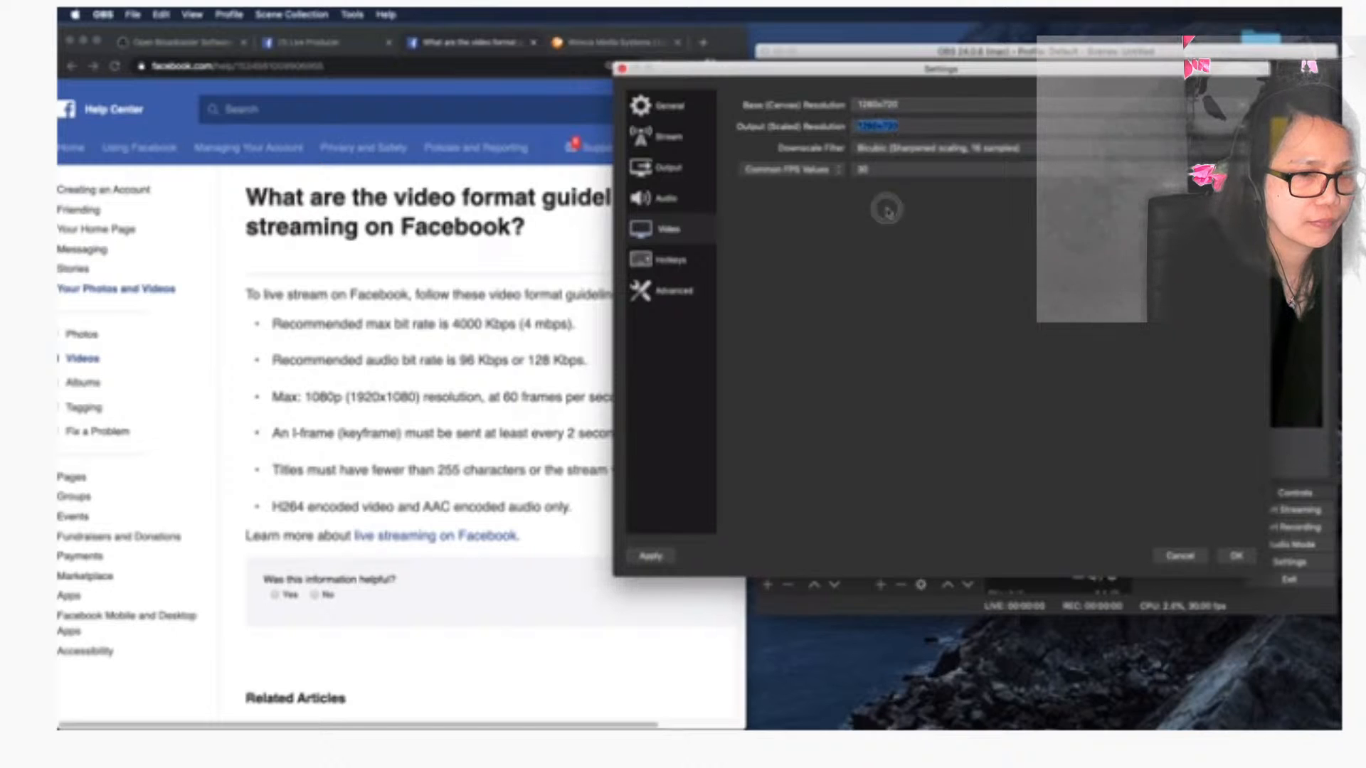
left_click(882, 170)
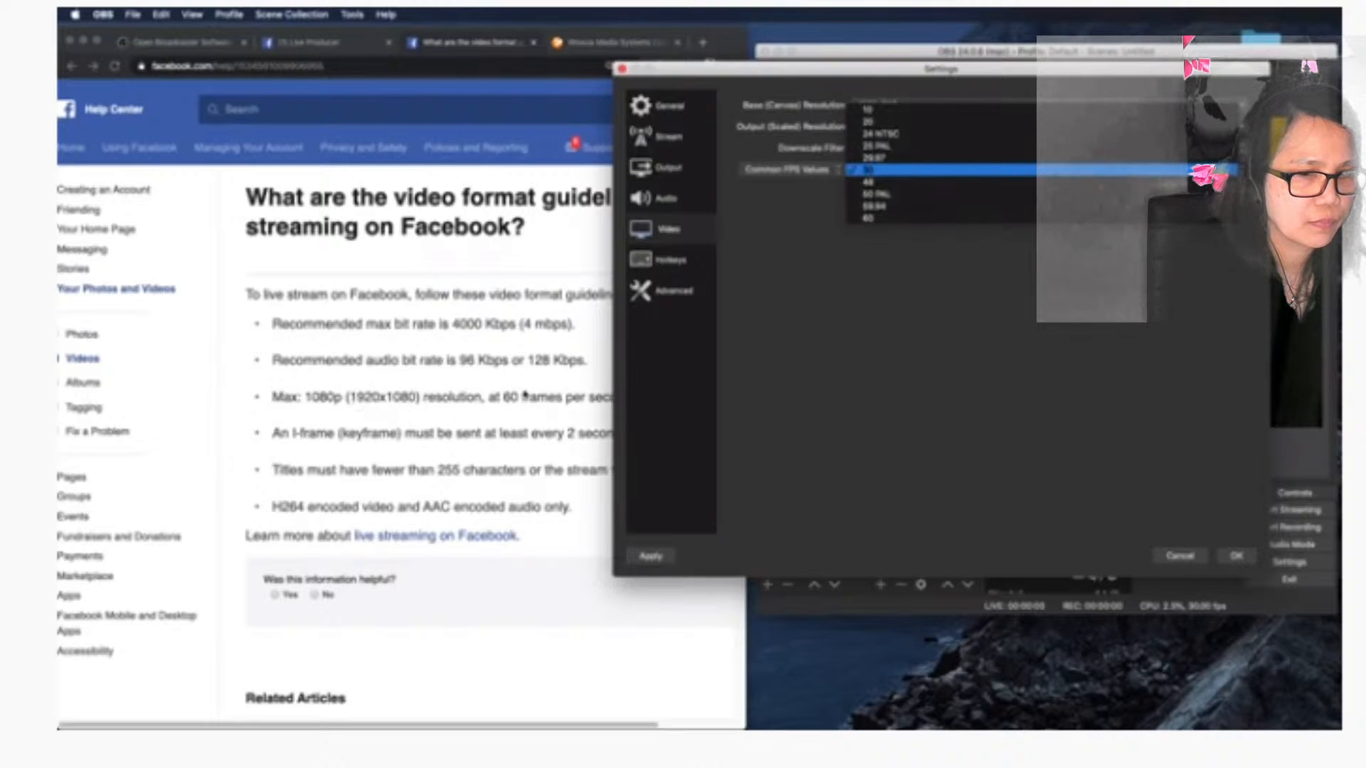
left_click(867, 170)
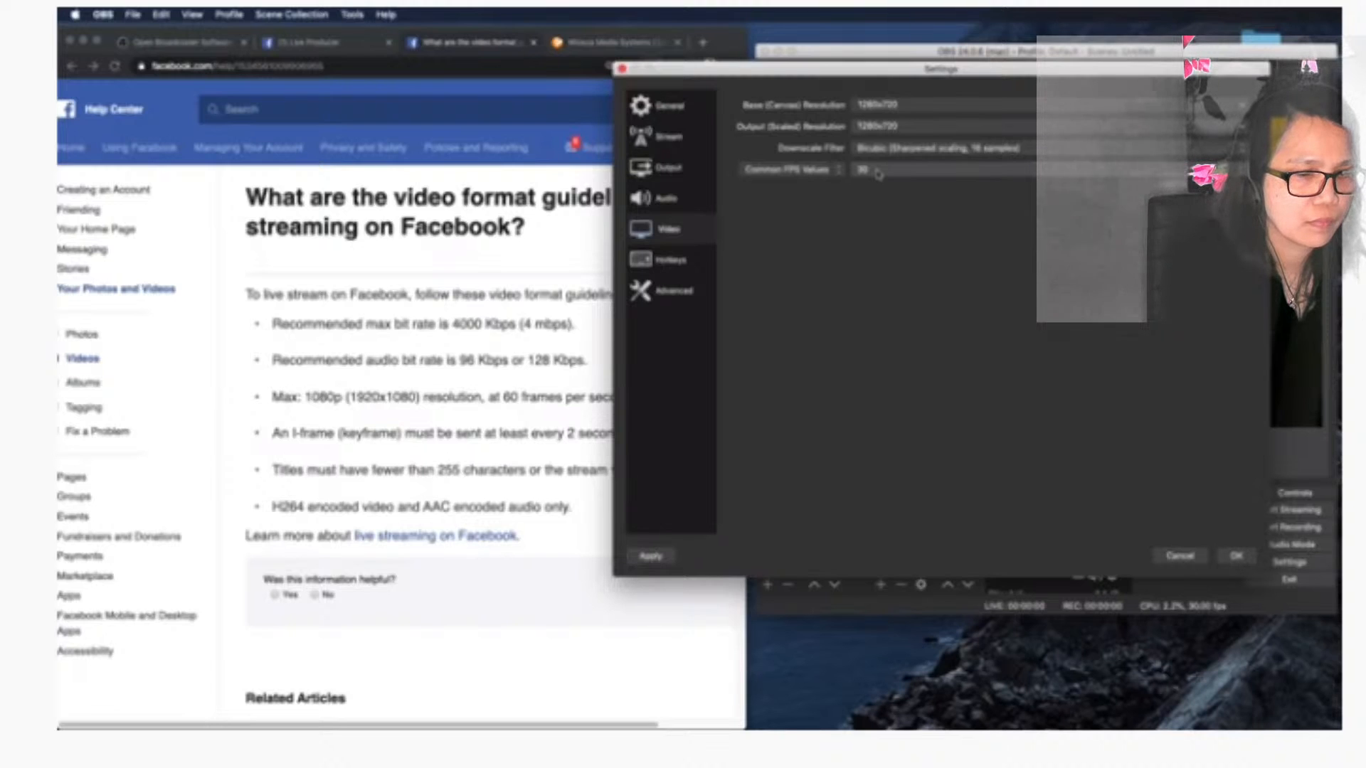
Review the stream, output, audio and video settings once more and accept them
left_click(690, 136)
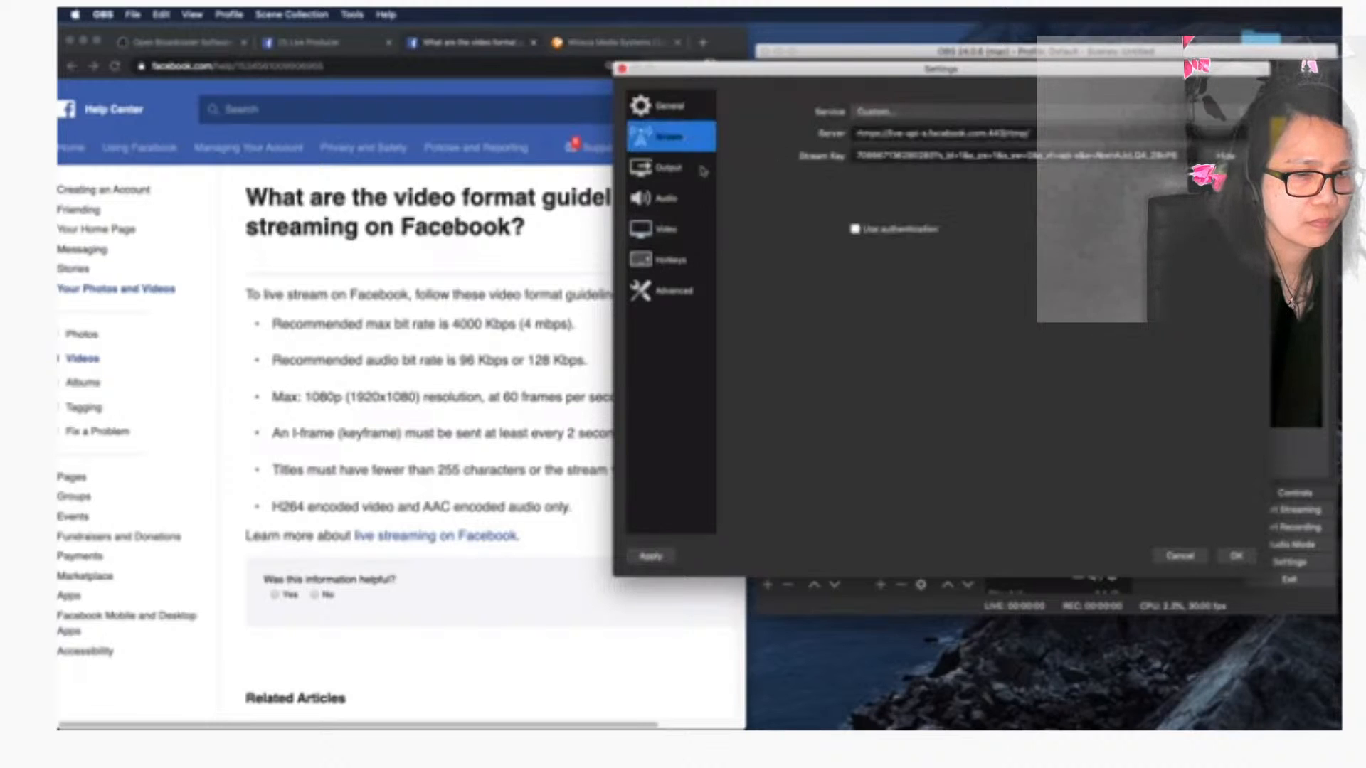
left_click(671, 169)
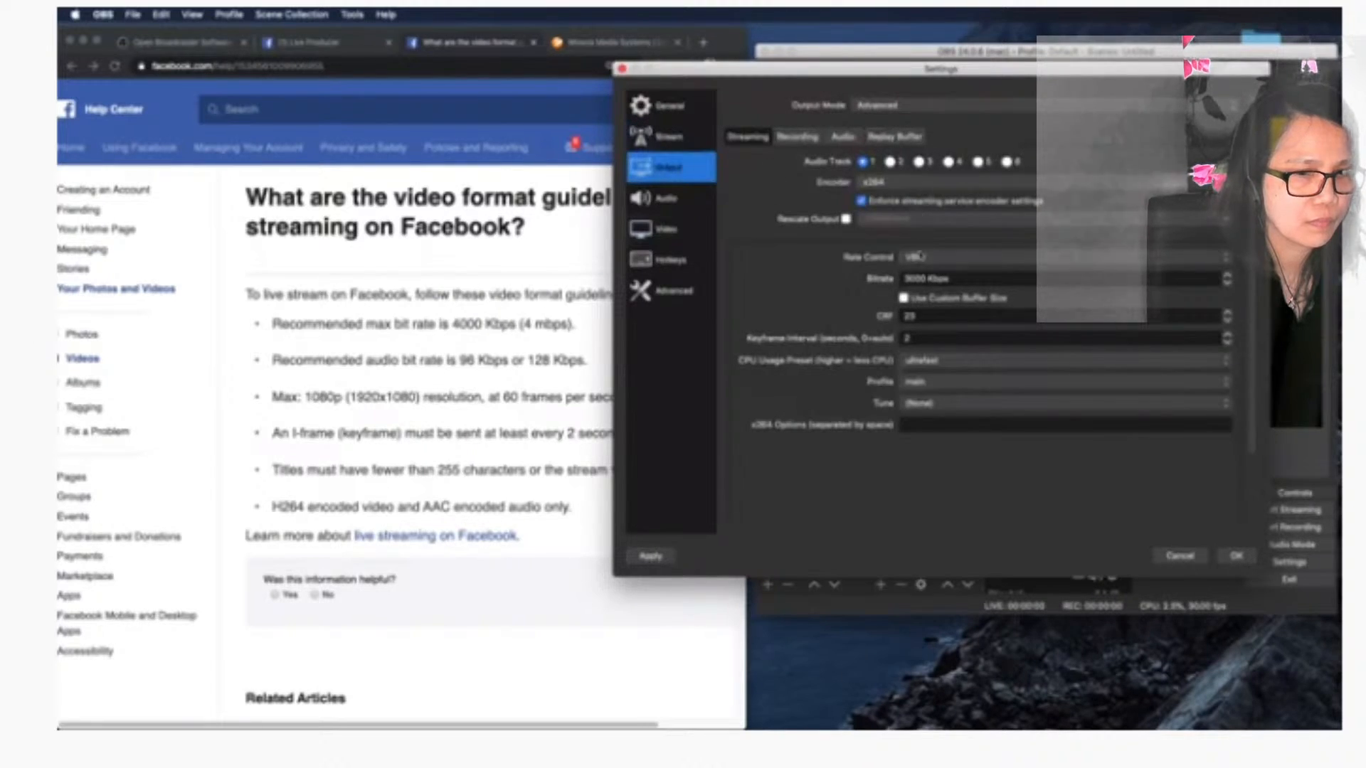
left_click(671, 204)
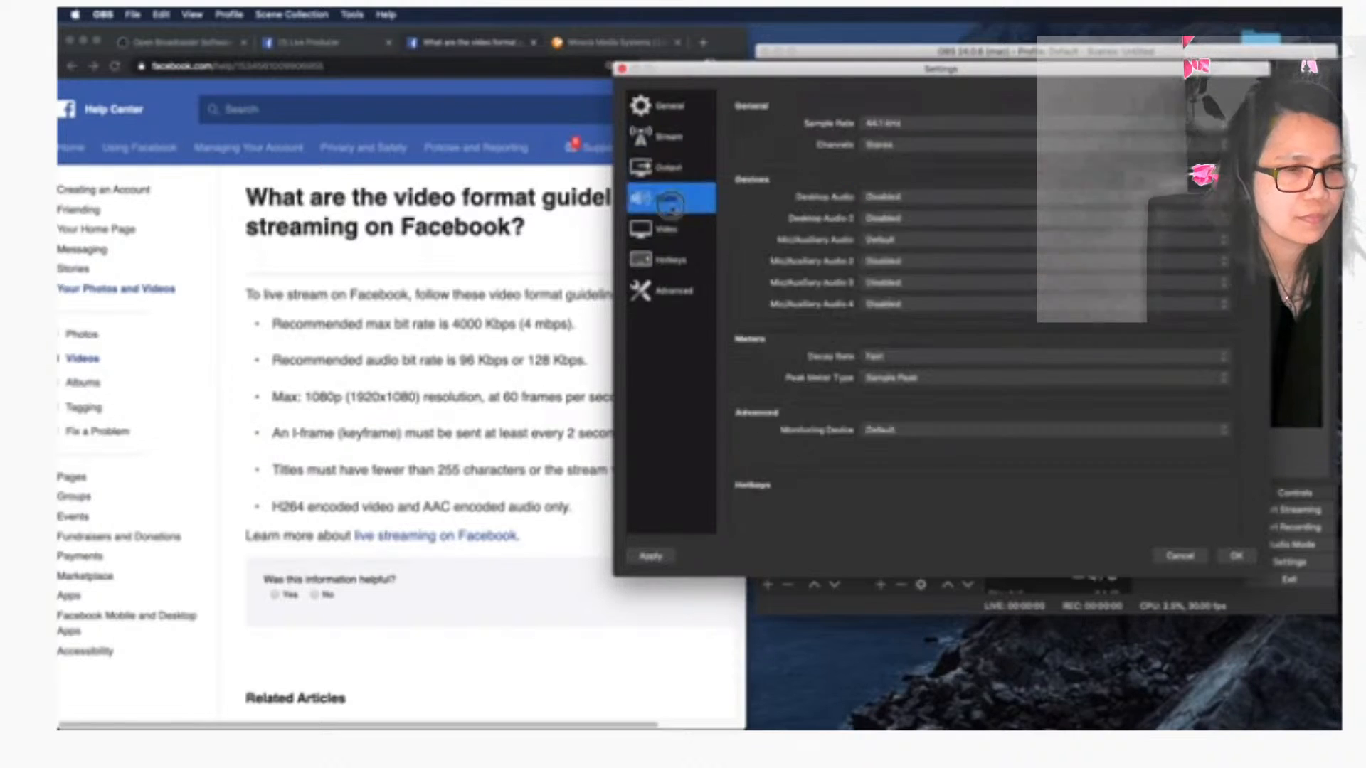
left_click(660, 232)
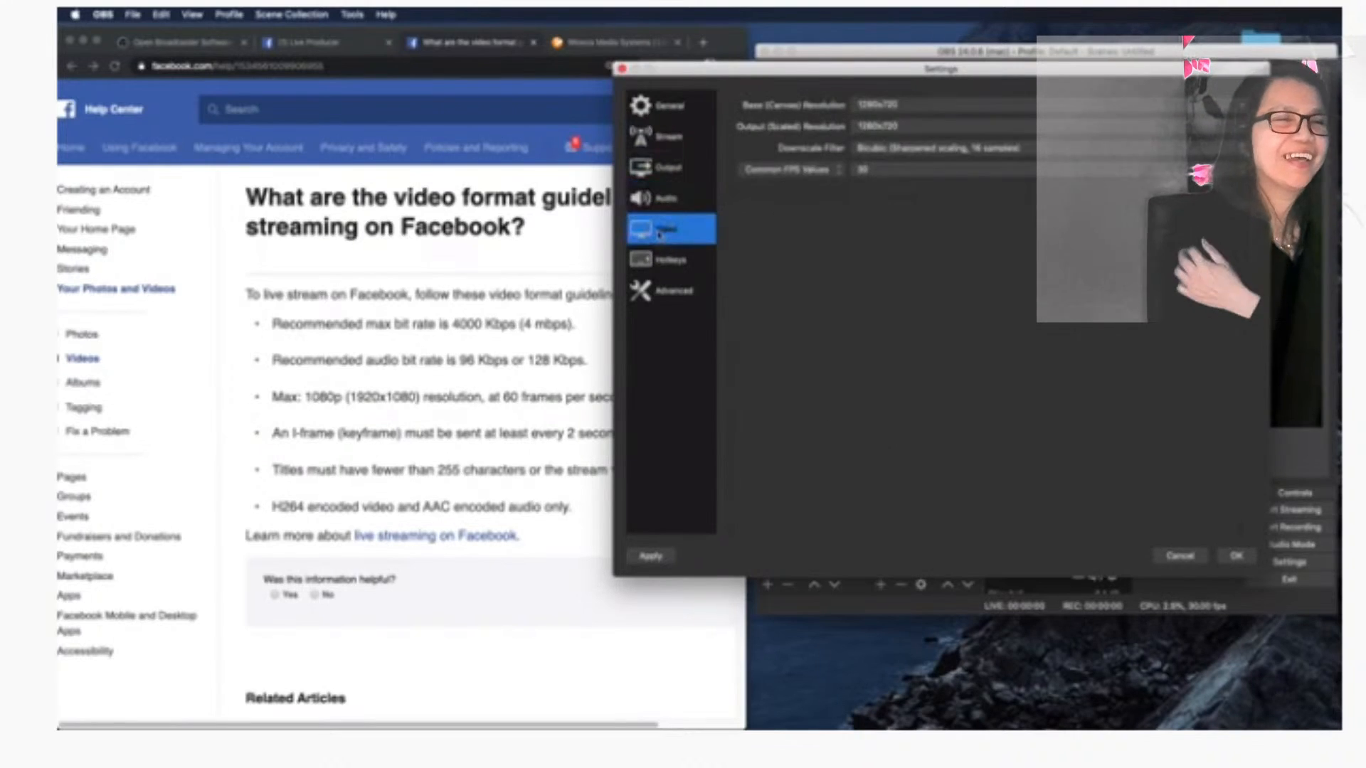
left_click(1241, 558)
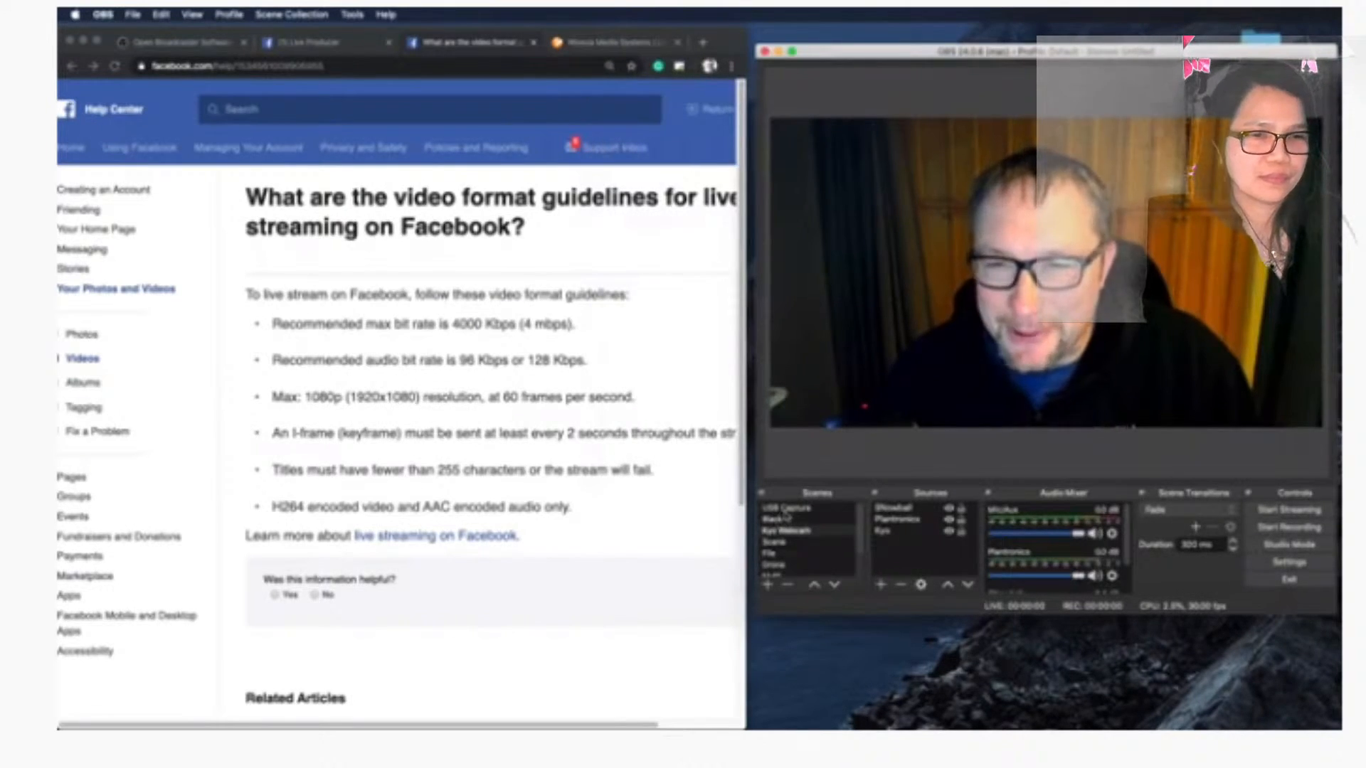
Switch to the USB Capture scene, bring up Facebook's Live Producer page, and start streaming from OBS
left_click(785, 508)
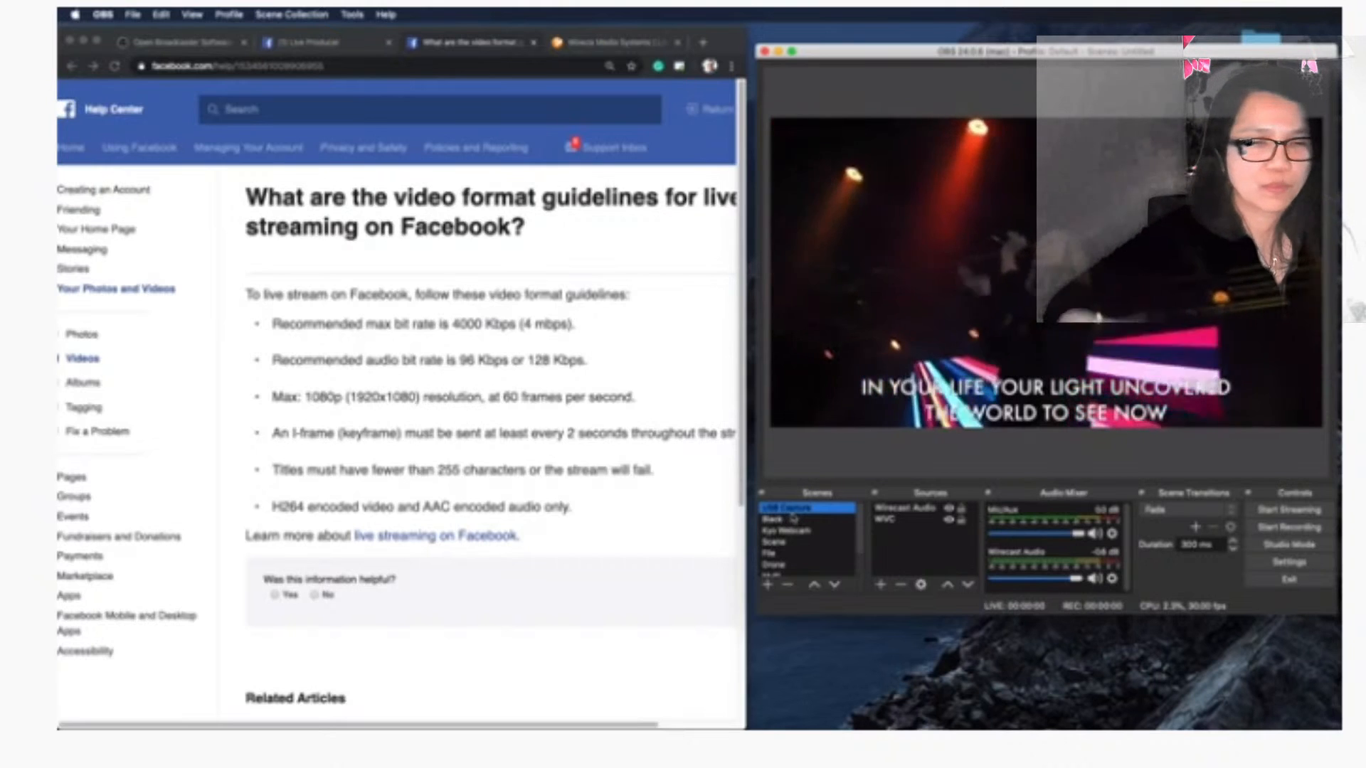
left_click(306, 43)
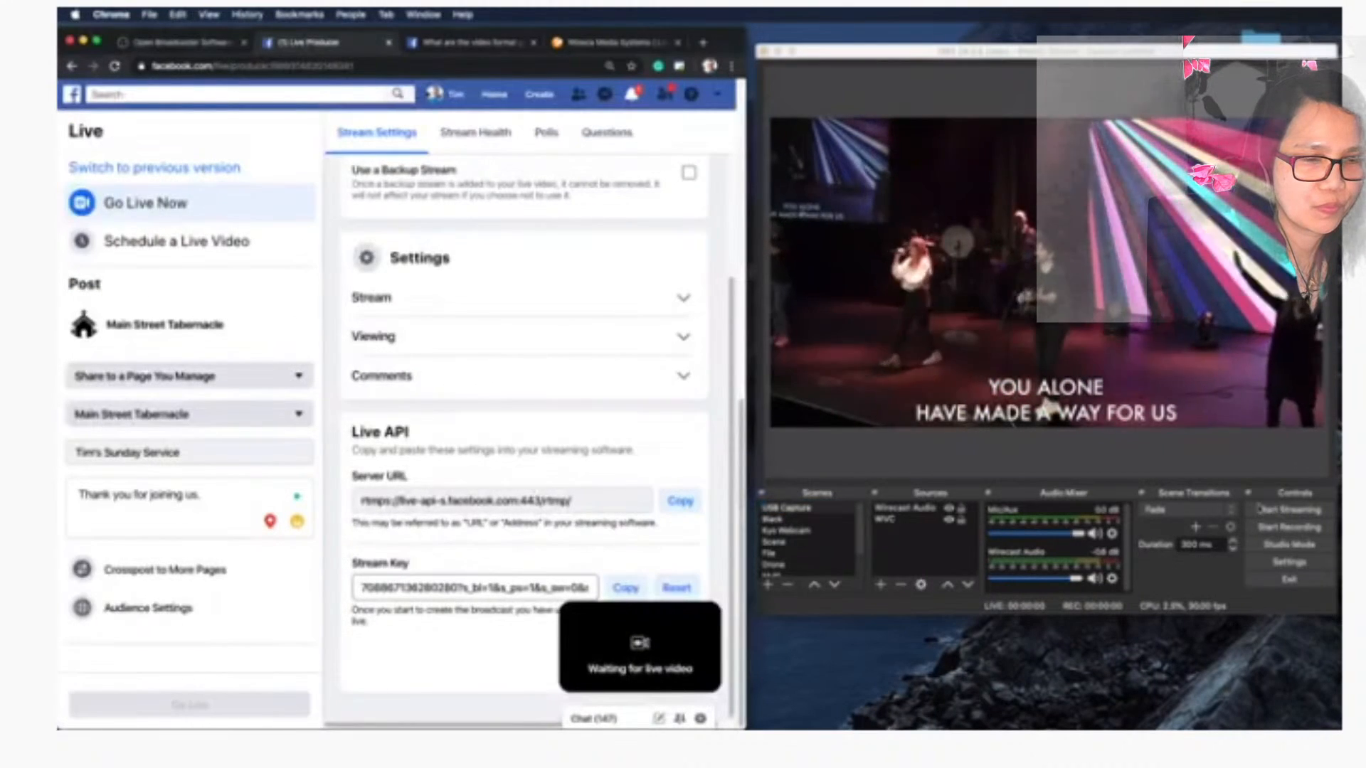
left_click(1289, 510)
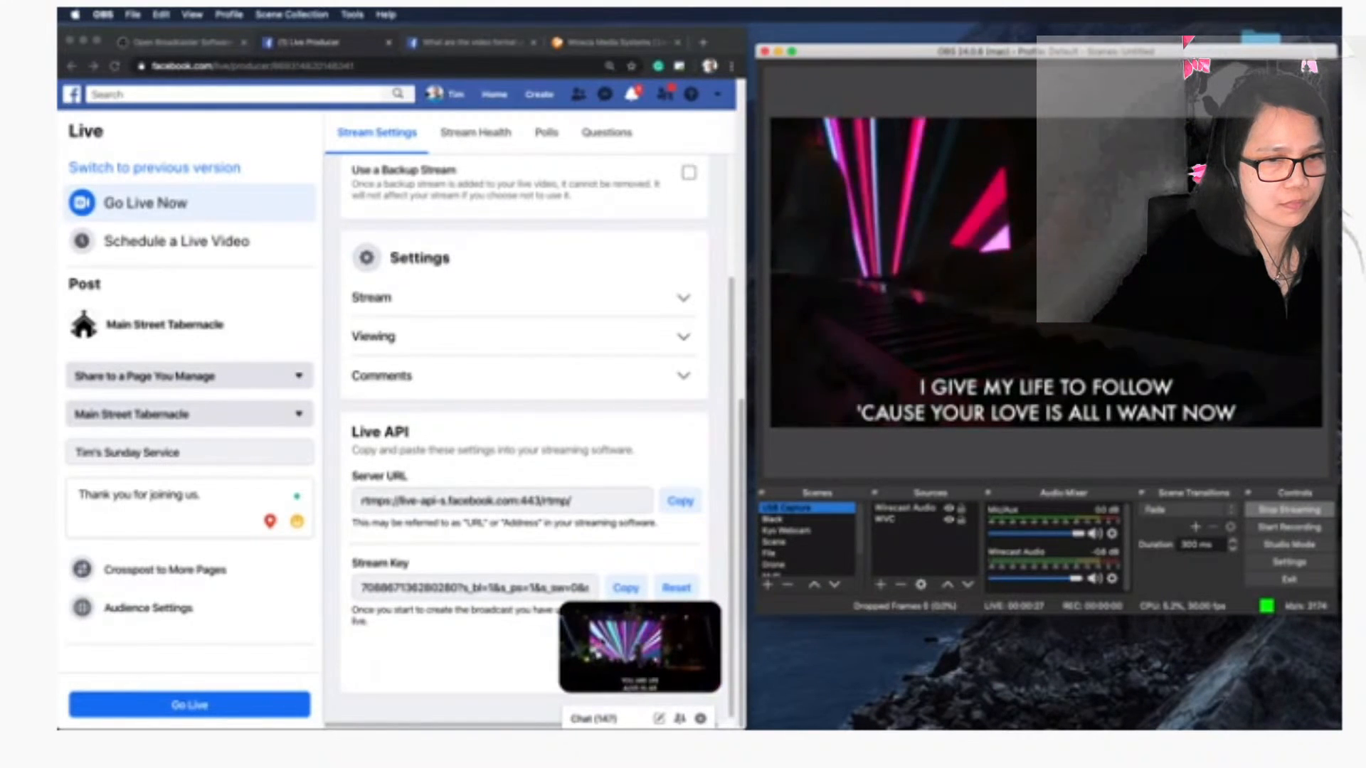
Enlarge the incoming video preview in Facebook Live Producer and check the stream's event logs
left_click(696, 626)
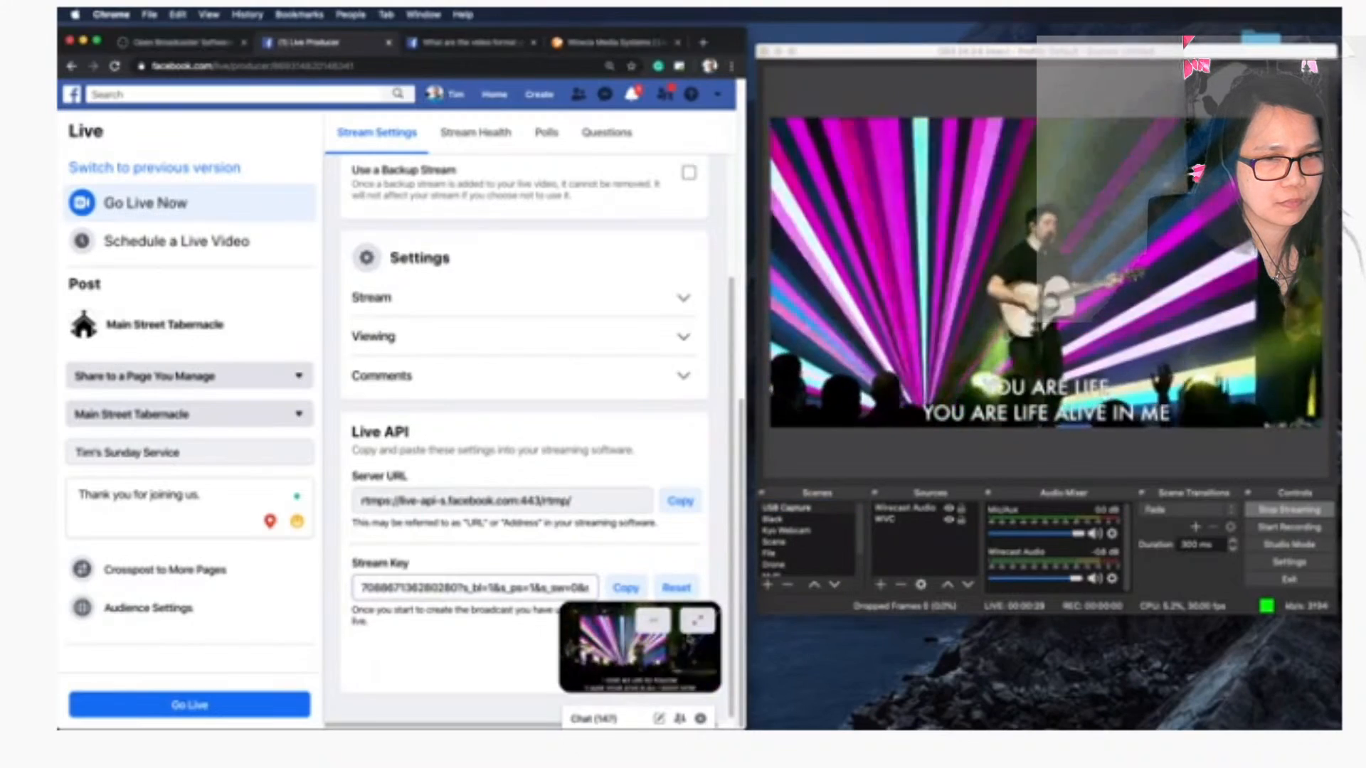
left_click(696, 626)
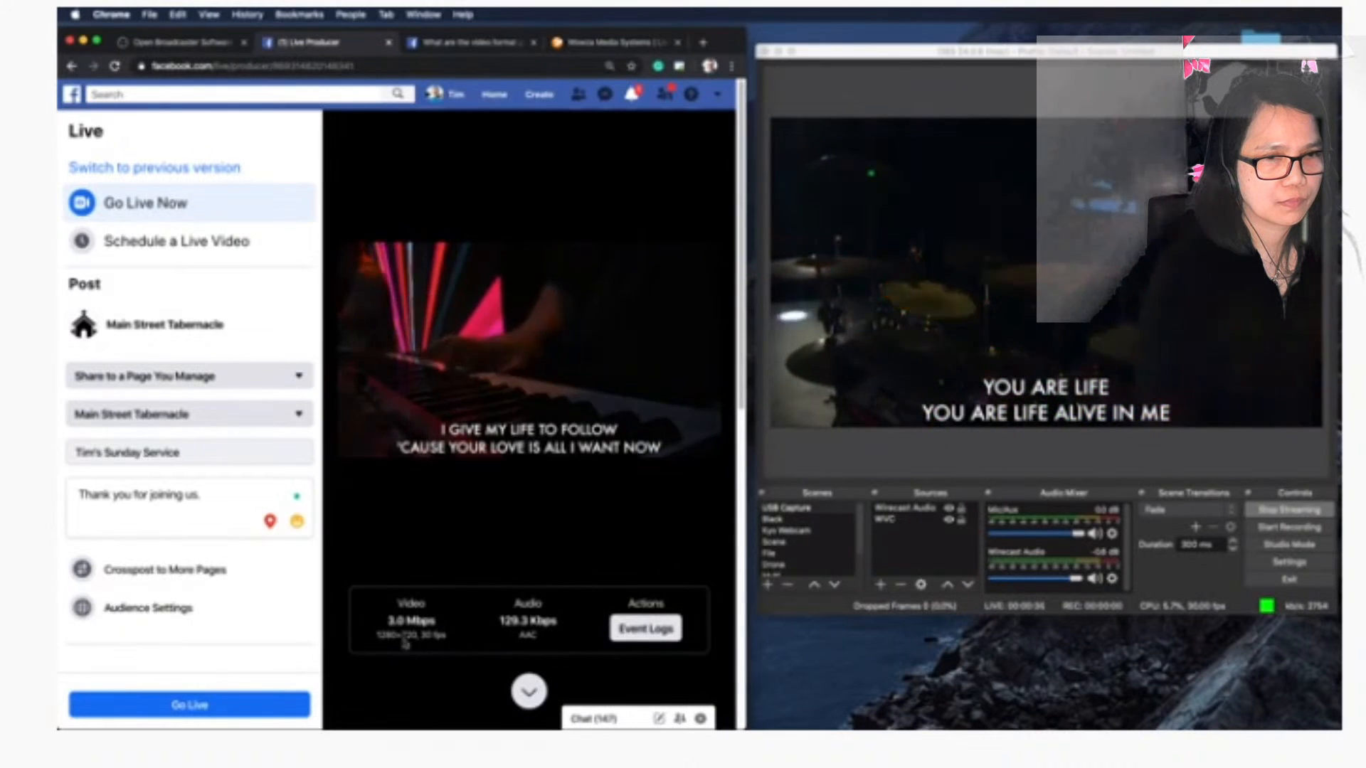
left_click(647, 630)
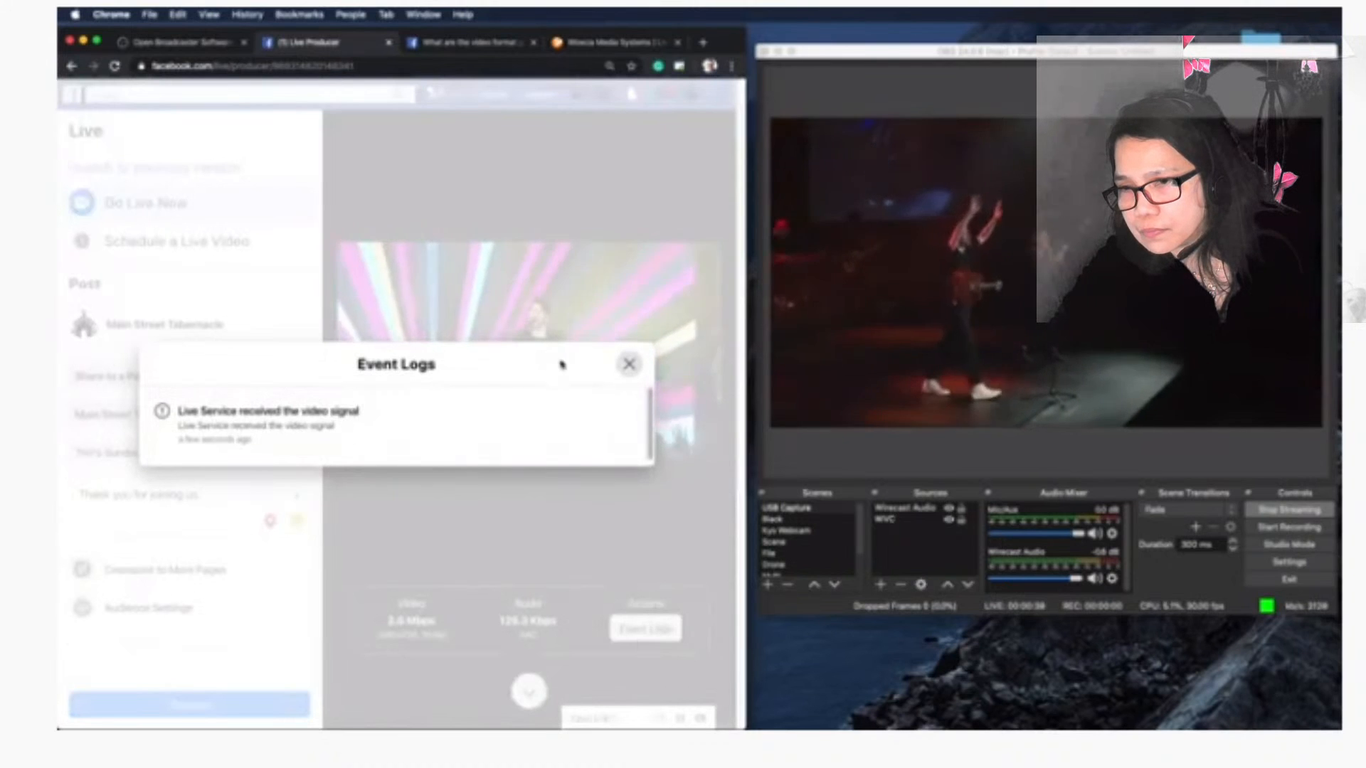
left_click(626, 364)
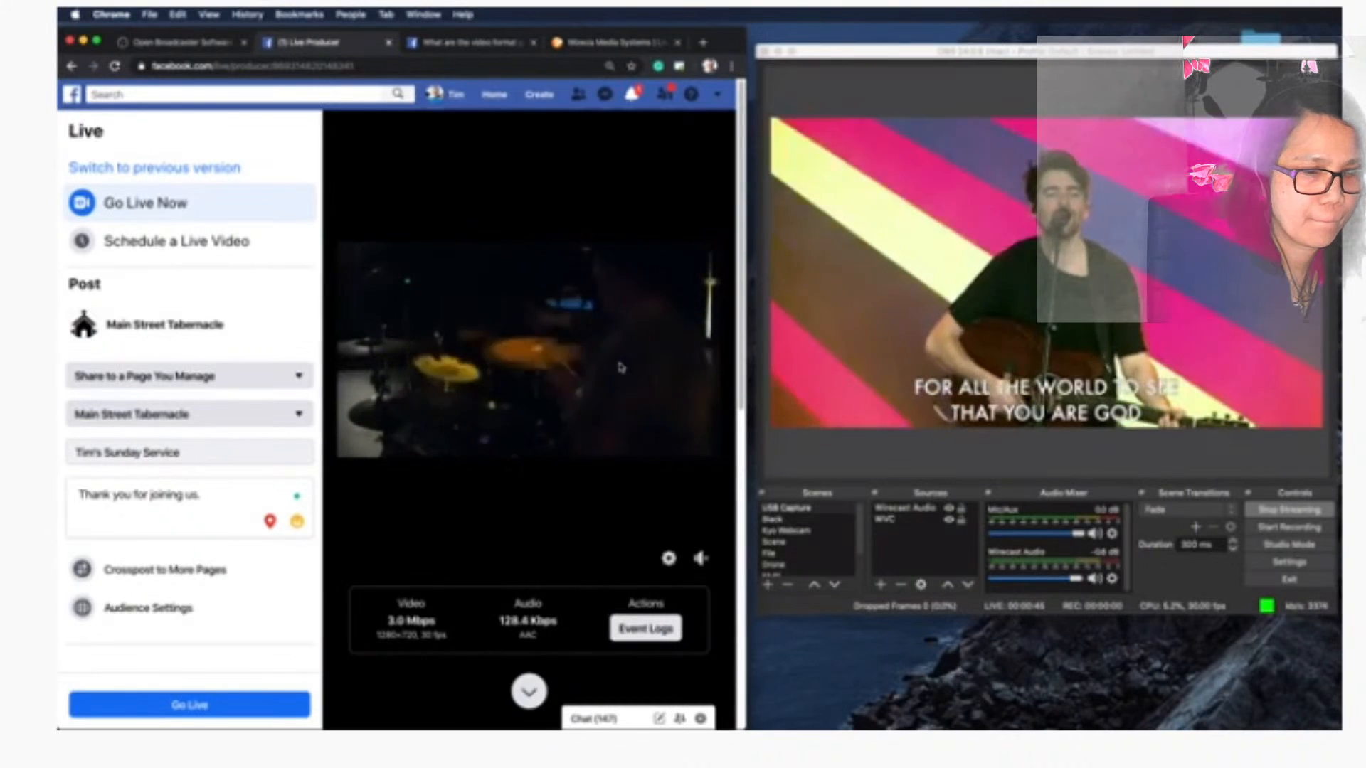
Leave the unfinished live post for scheduling a live video instead, and set its date to Mar 22, 2020
left_click(188, 248)
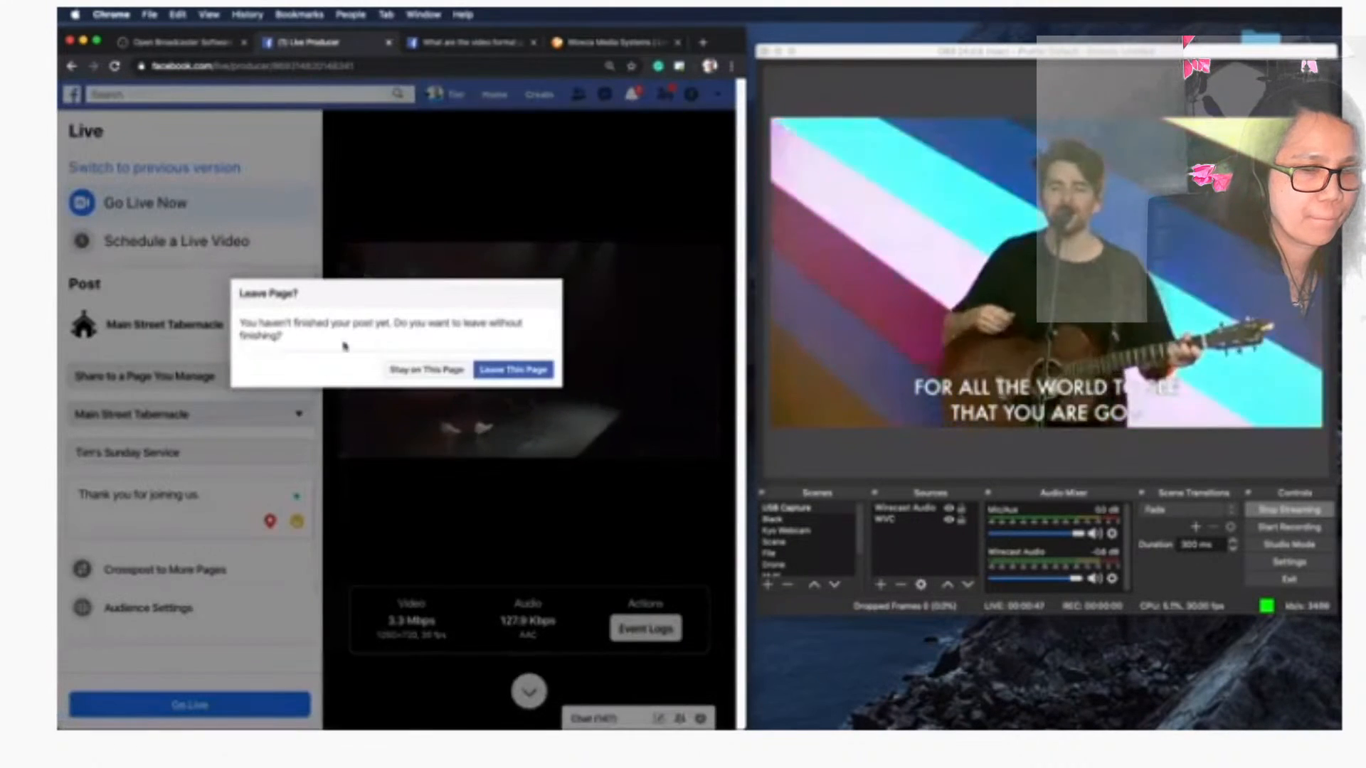
left_click(502, 370)
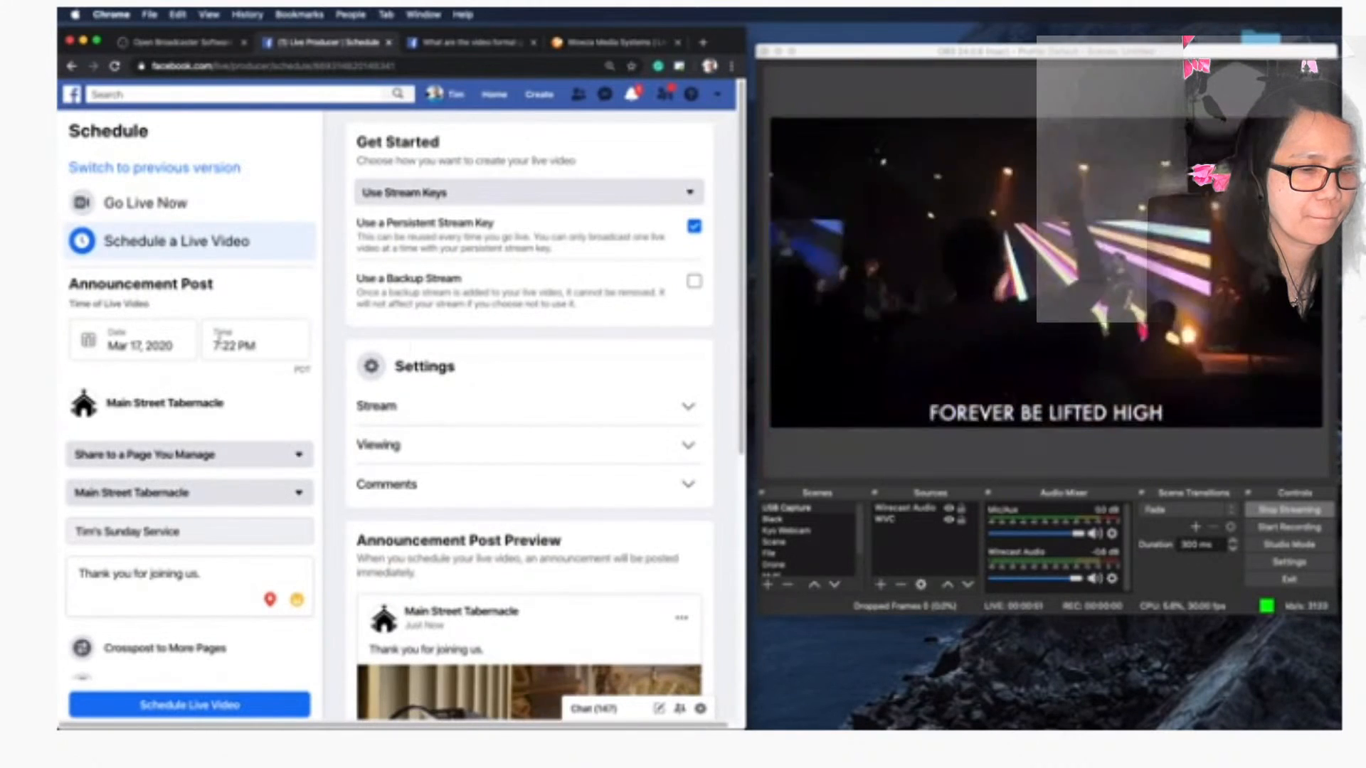
left_click(112, 346)
left_click(94, 500)
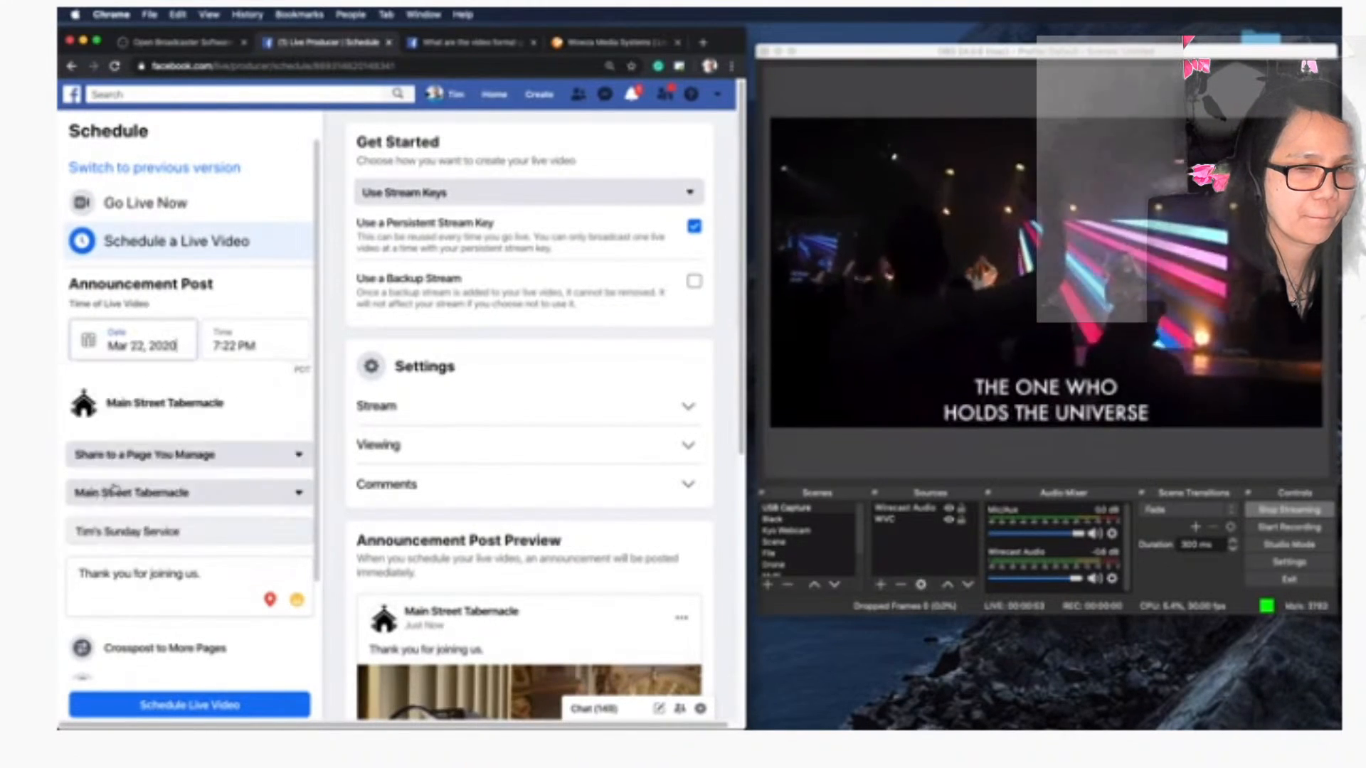
Set the scheduled live video's start time to 9:00 AM
left_click(276, 350)
scroll(260, 434, "down", 5)
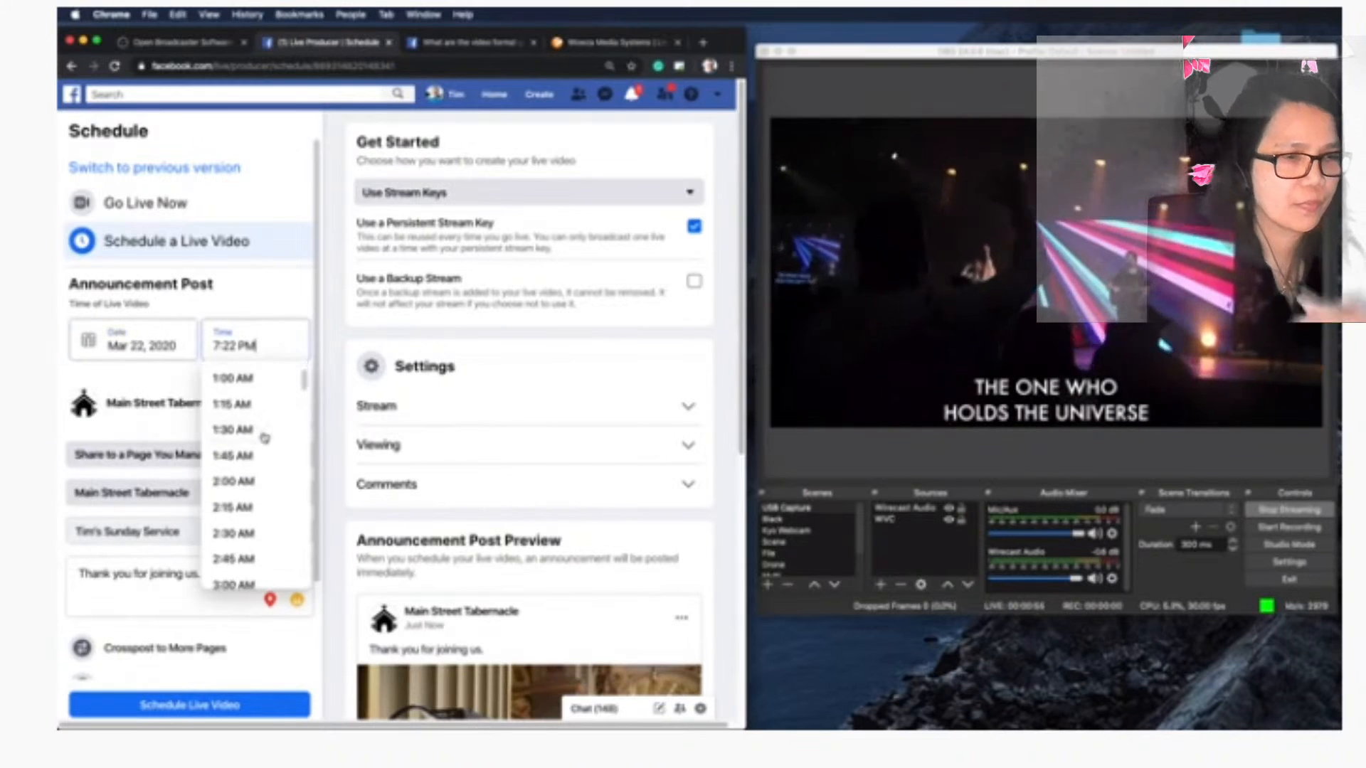
scroll(264, 439, "down", 10)
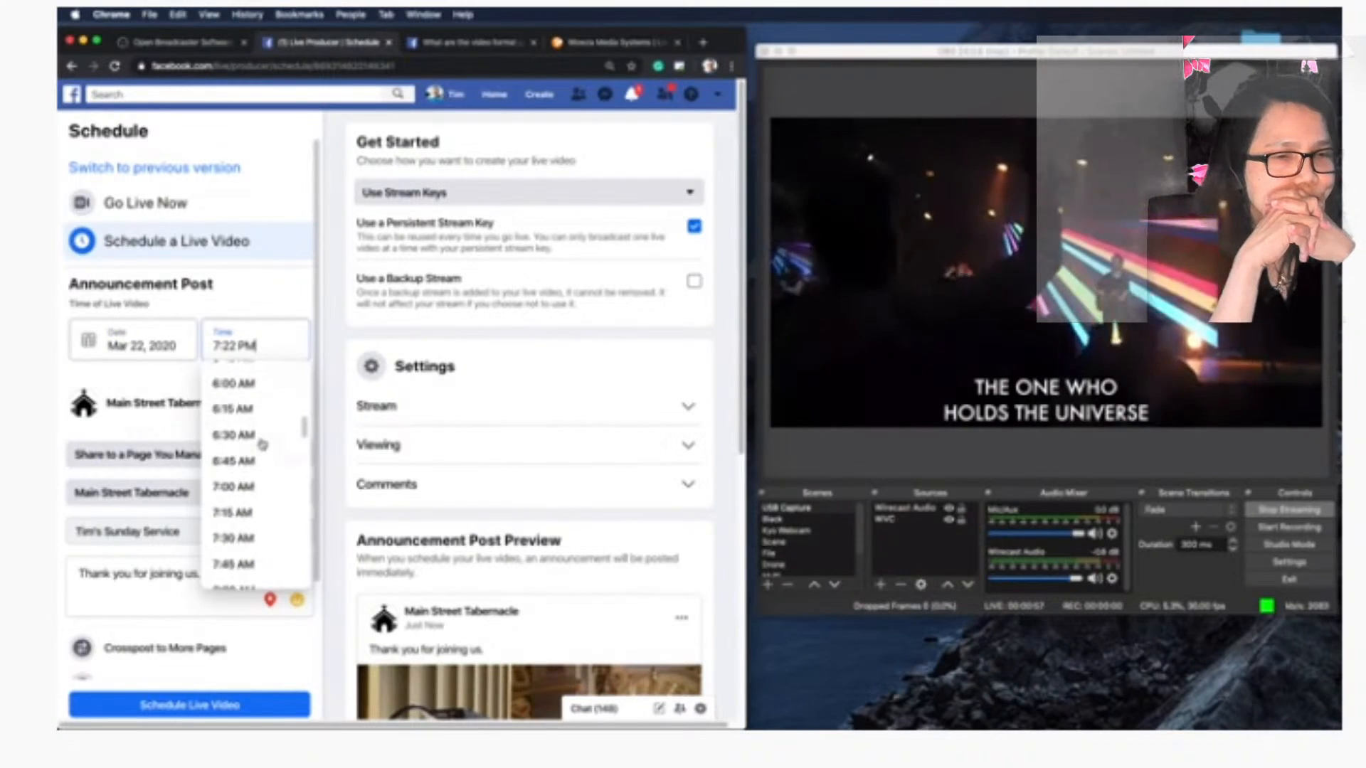
left_click(235, 510)
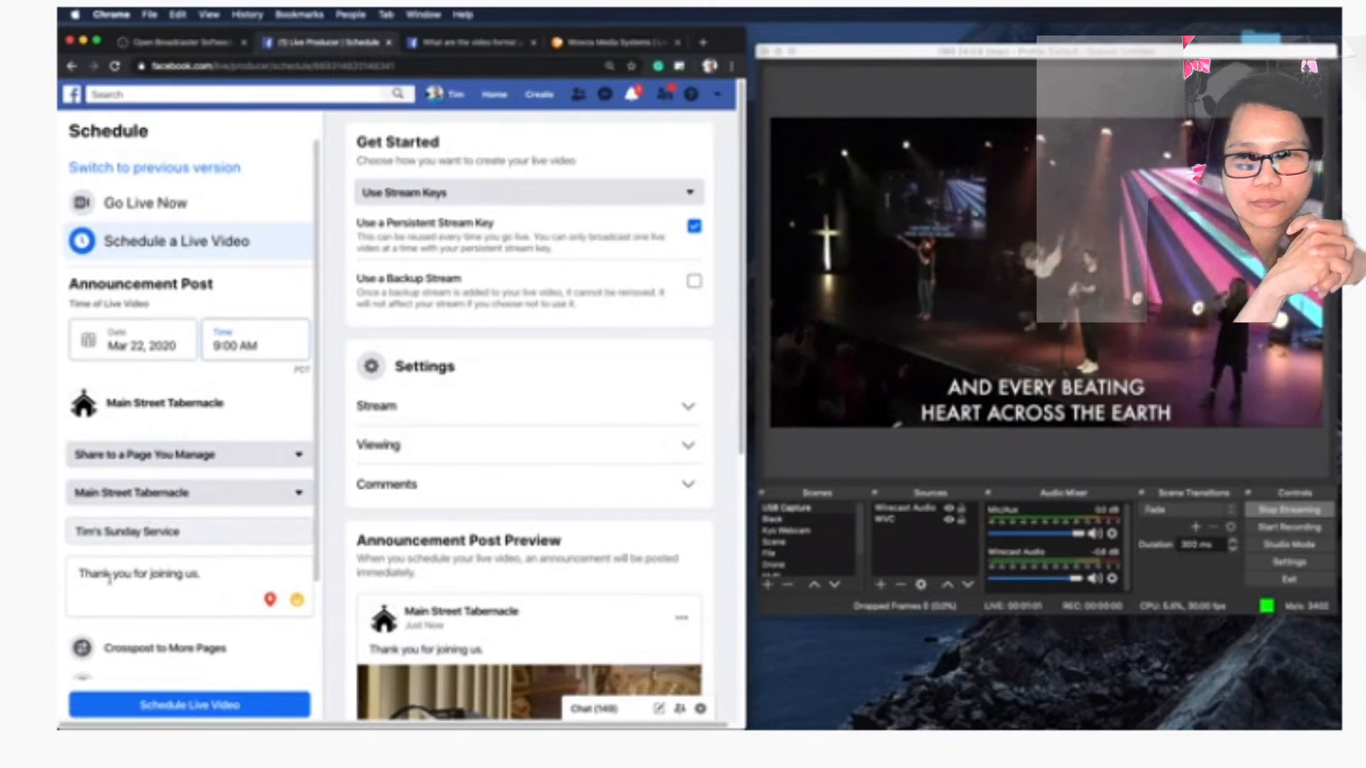
Review the announcement post's title, description and image option
left_click(104, 532)
left_click(106, 573)
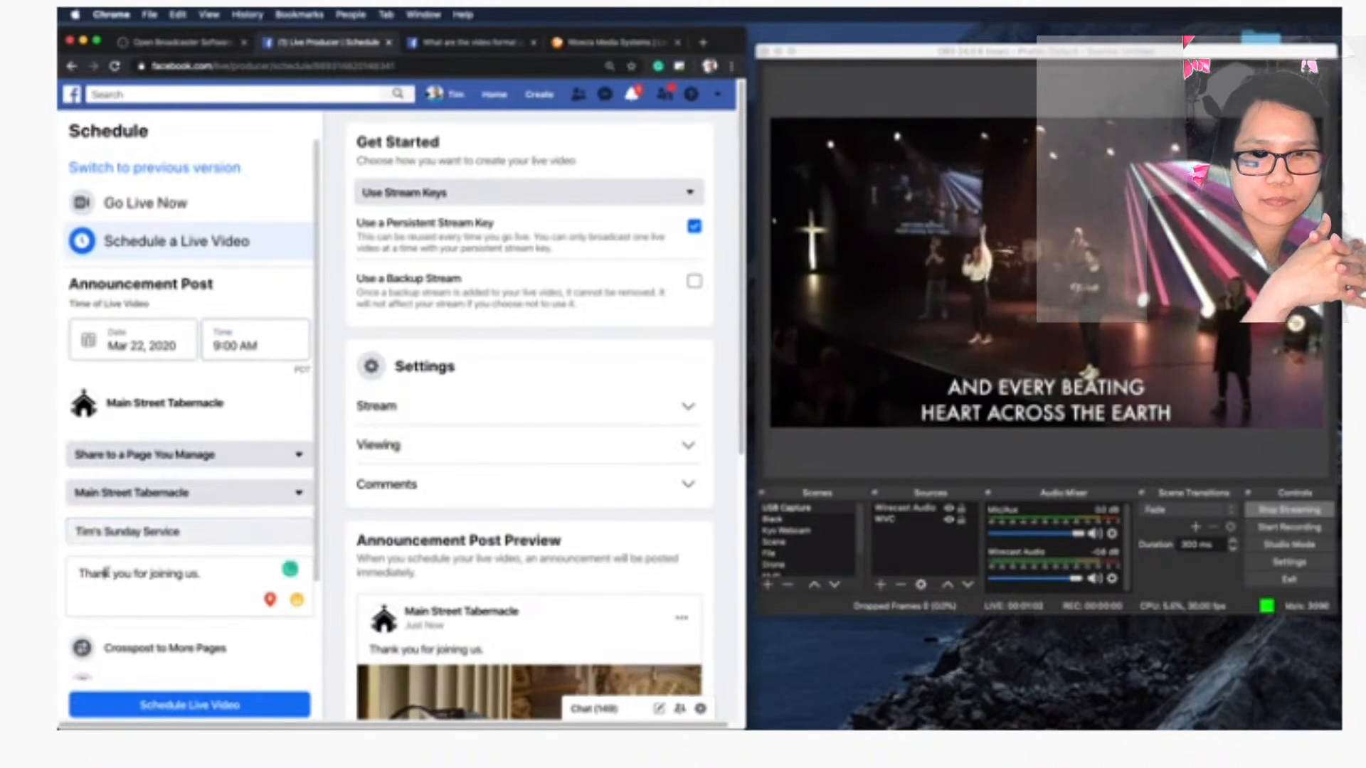
scroll(230, 660, "down", 3)
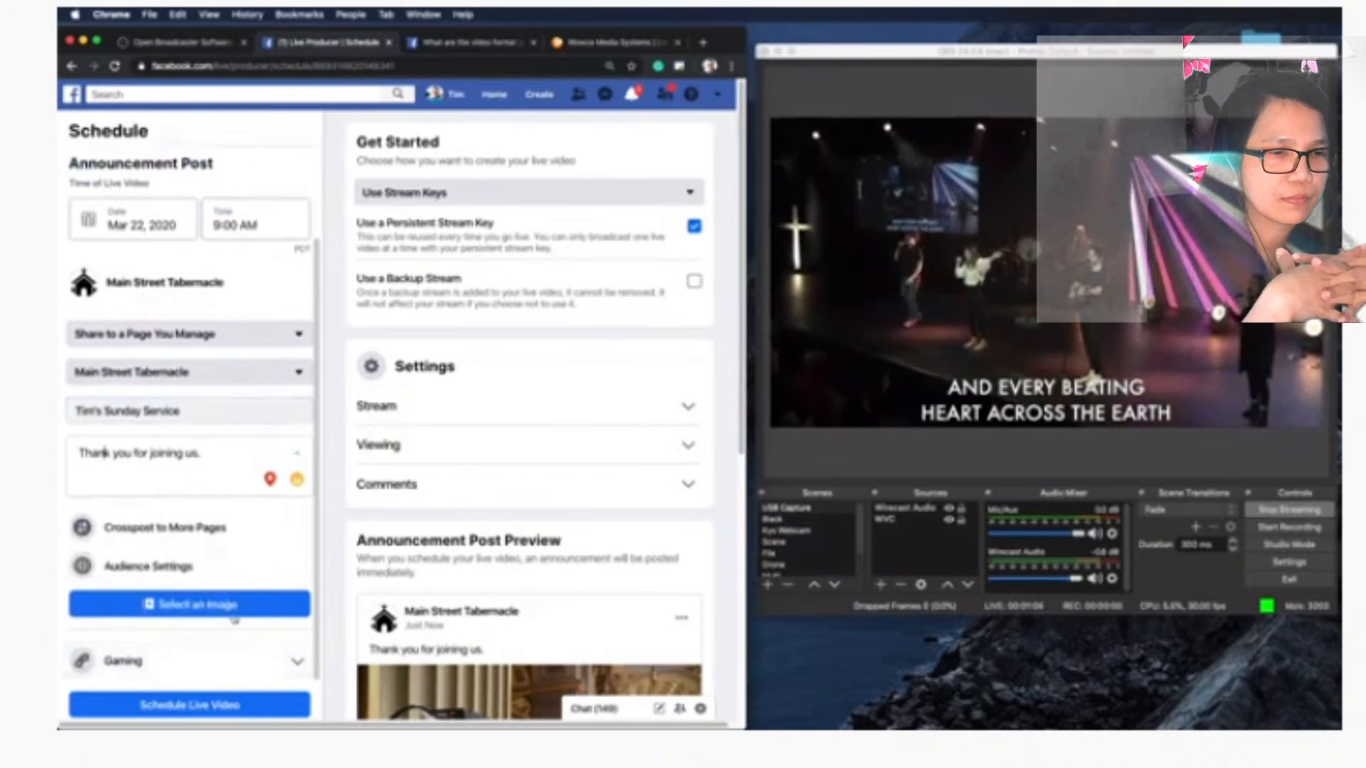
Schedule Main Street Tabernacle's live video with the entered announcement post details
scroll(505, 418, "down", 5)
scroll(506, 417, "up", 5)
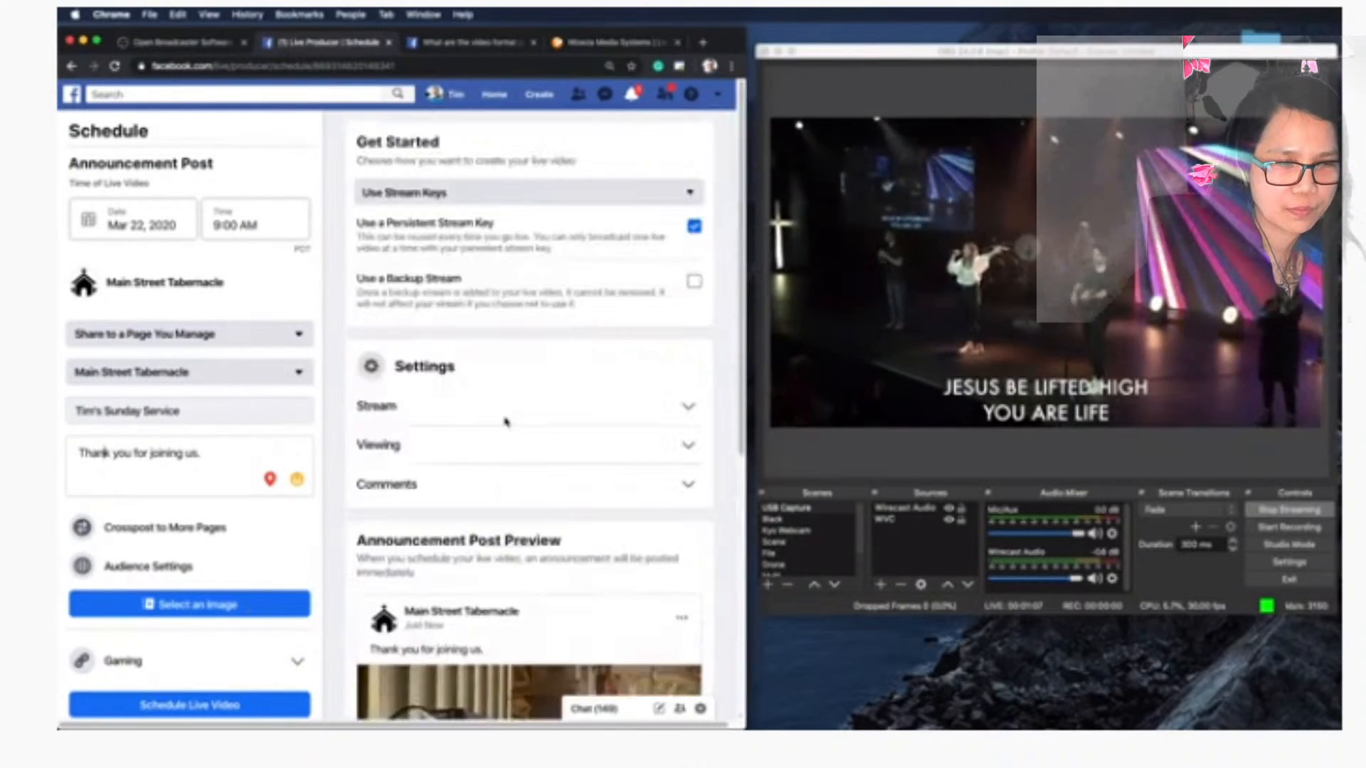
left_click(192, 705)
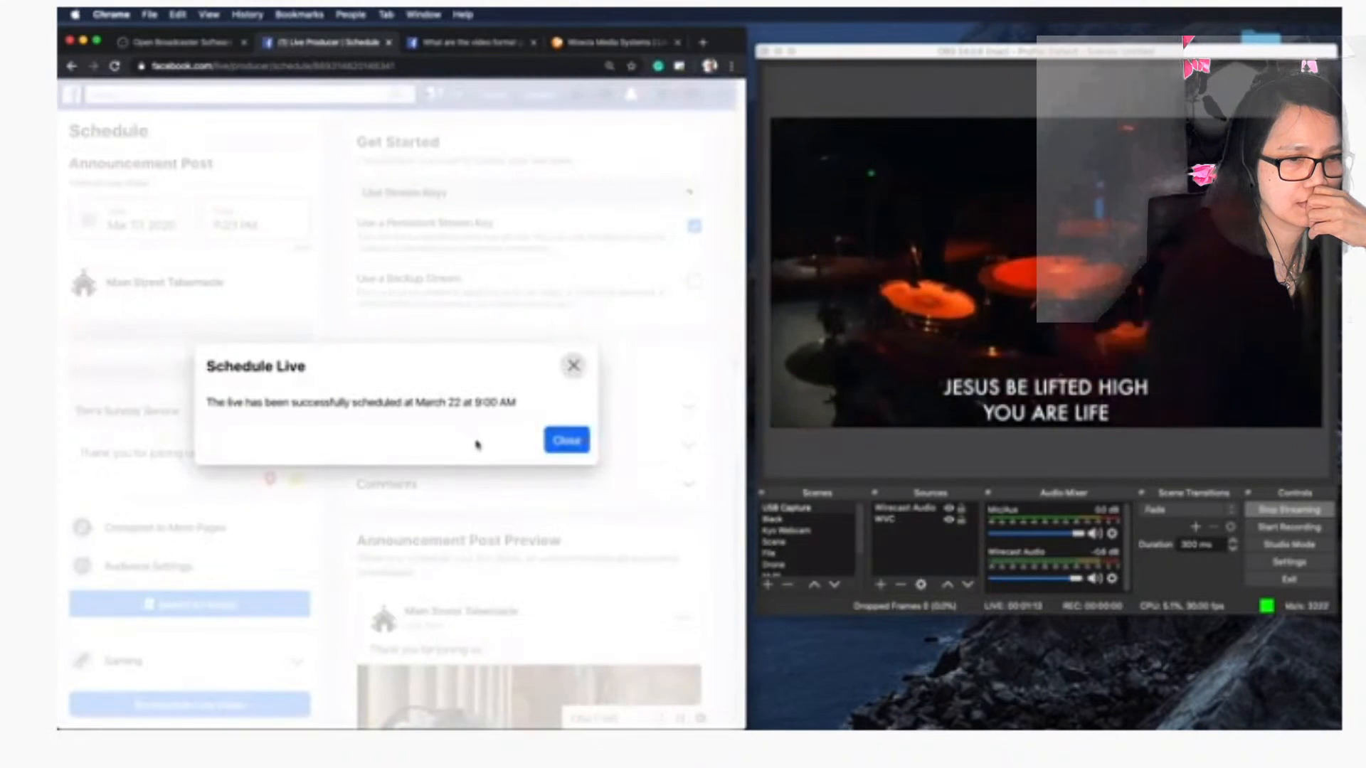
Leave the scheduling page for the live stream setup page and dismiss the scheduled-video notification
left_click(564, 448)
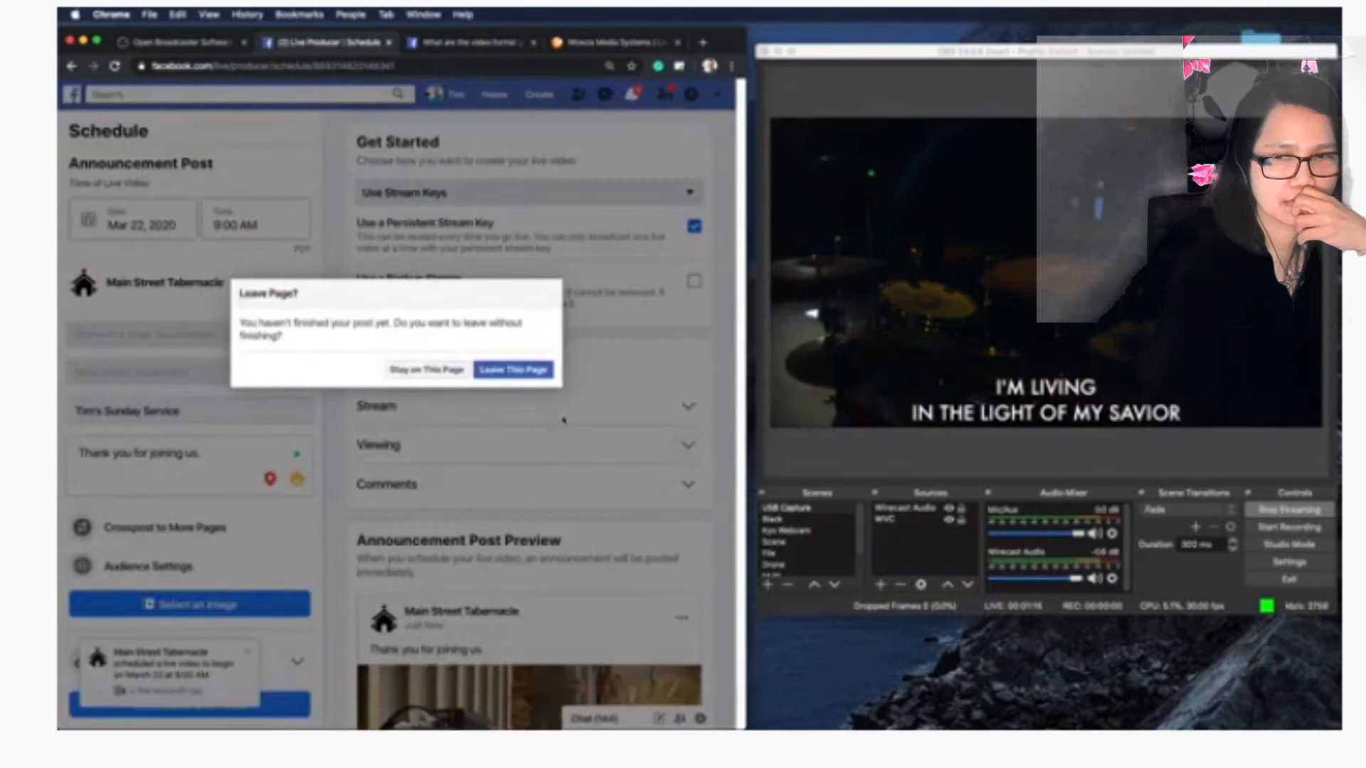
left_click(514, 370)
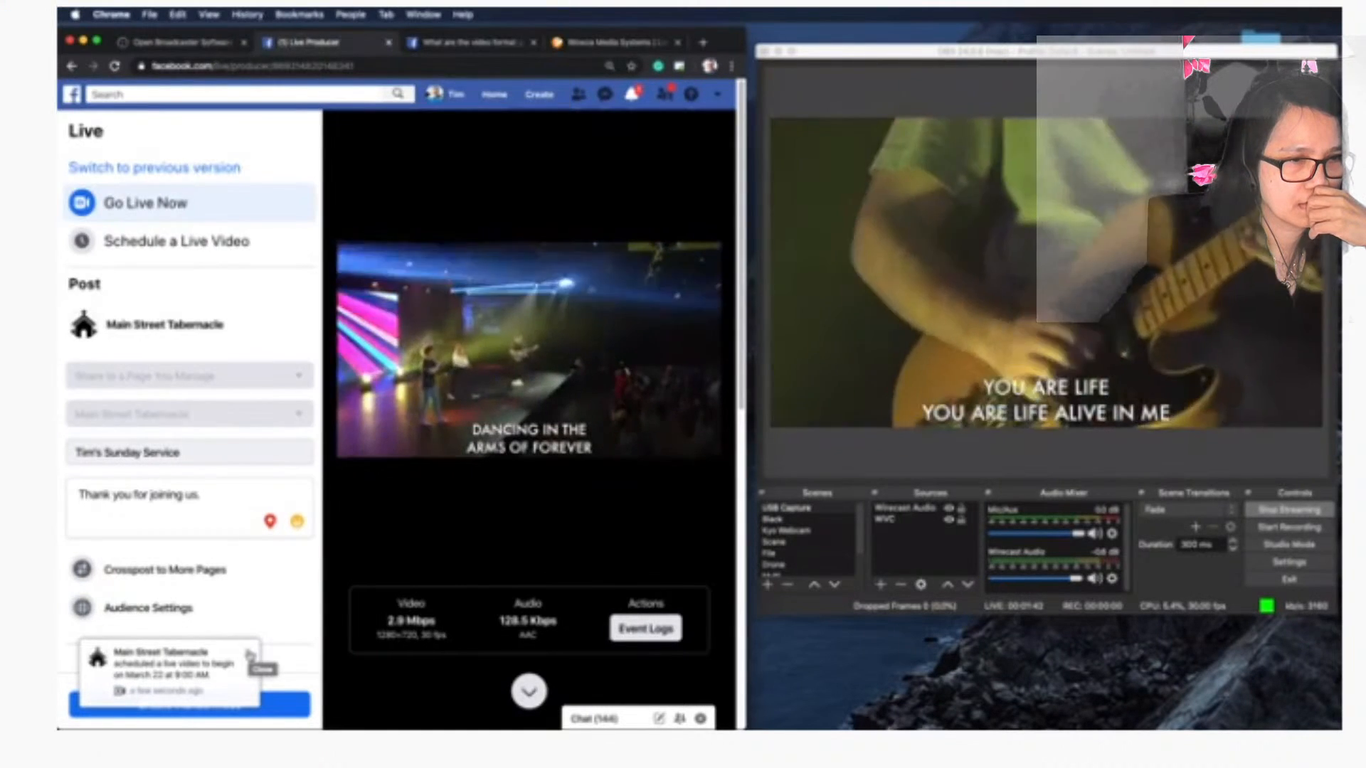
left_click(250, 655)
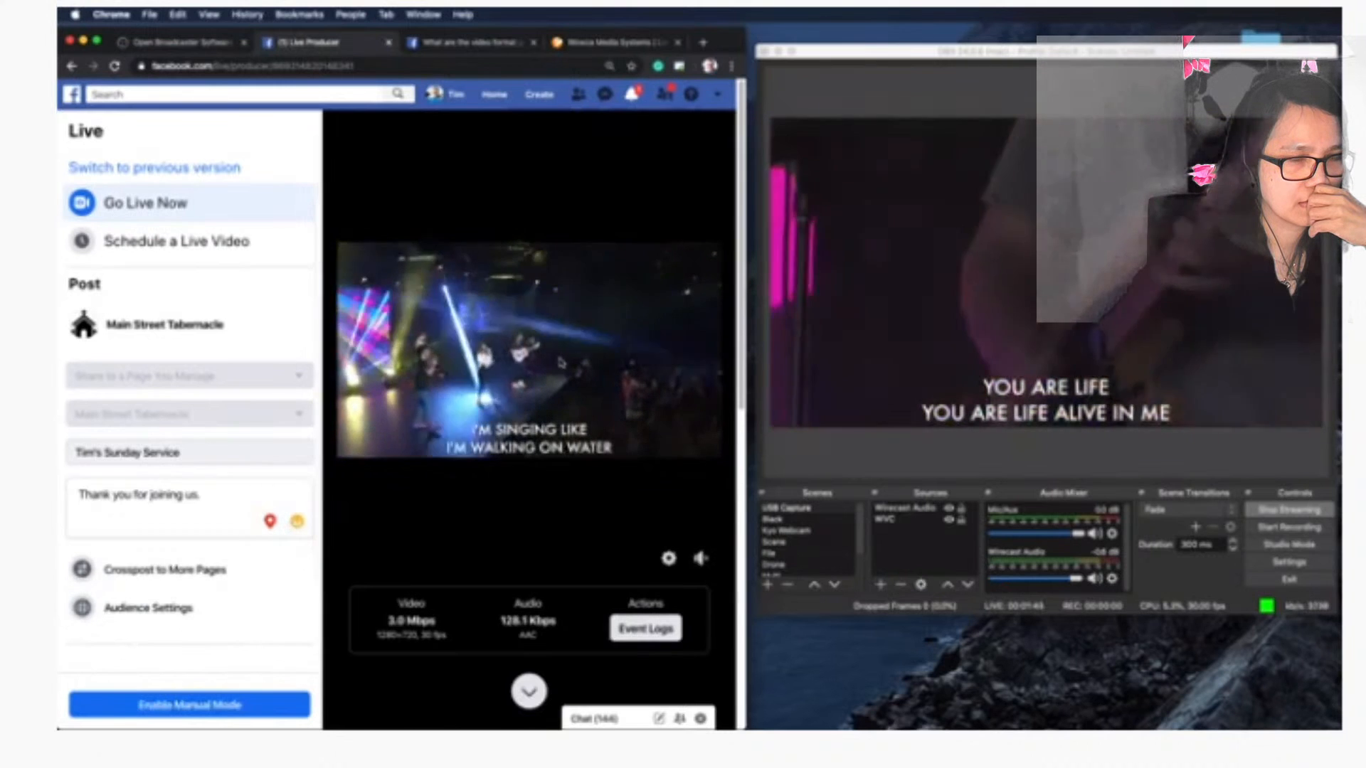
Examine the full web address of the Live Producer page
left_click(299, 67)
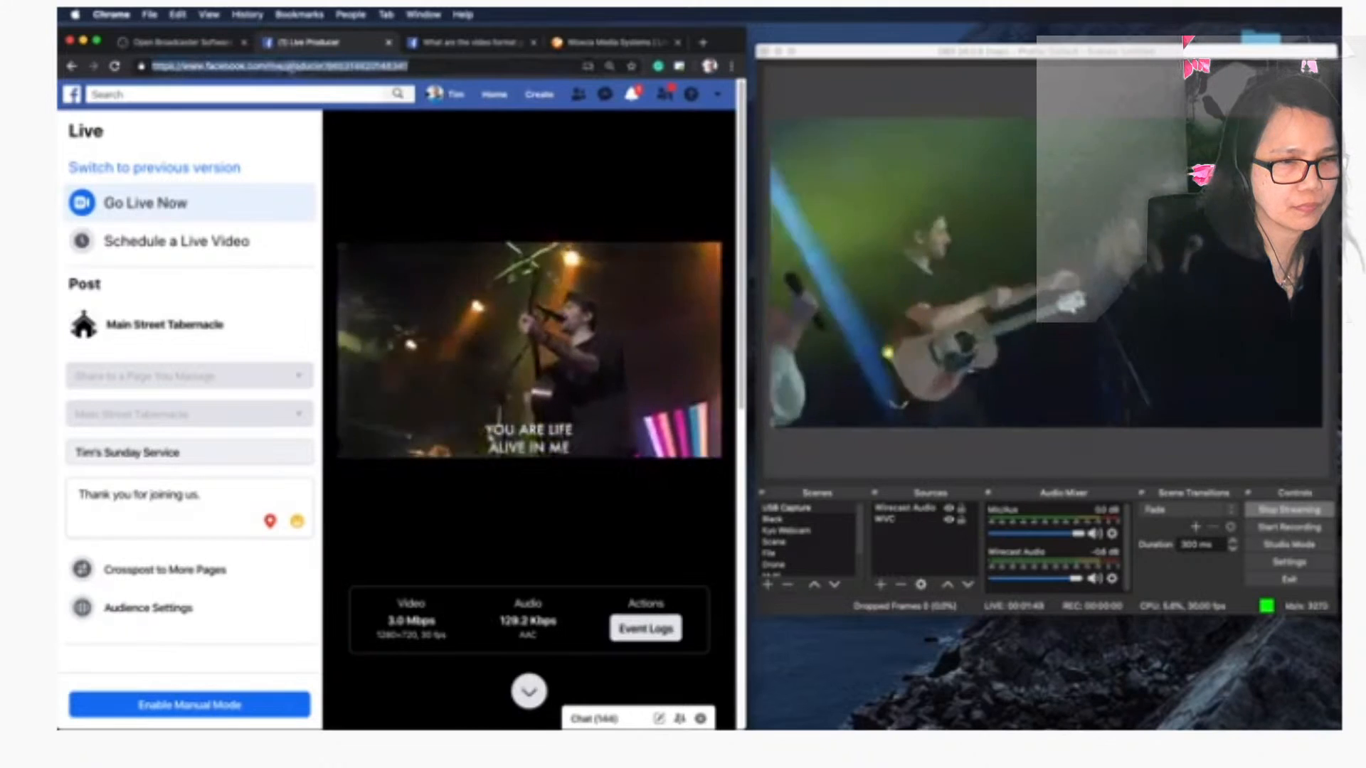
left_click(431, 66)
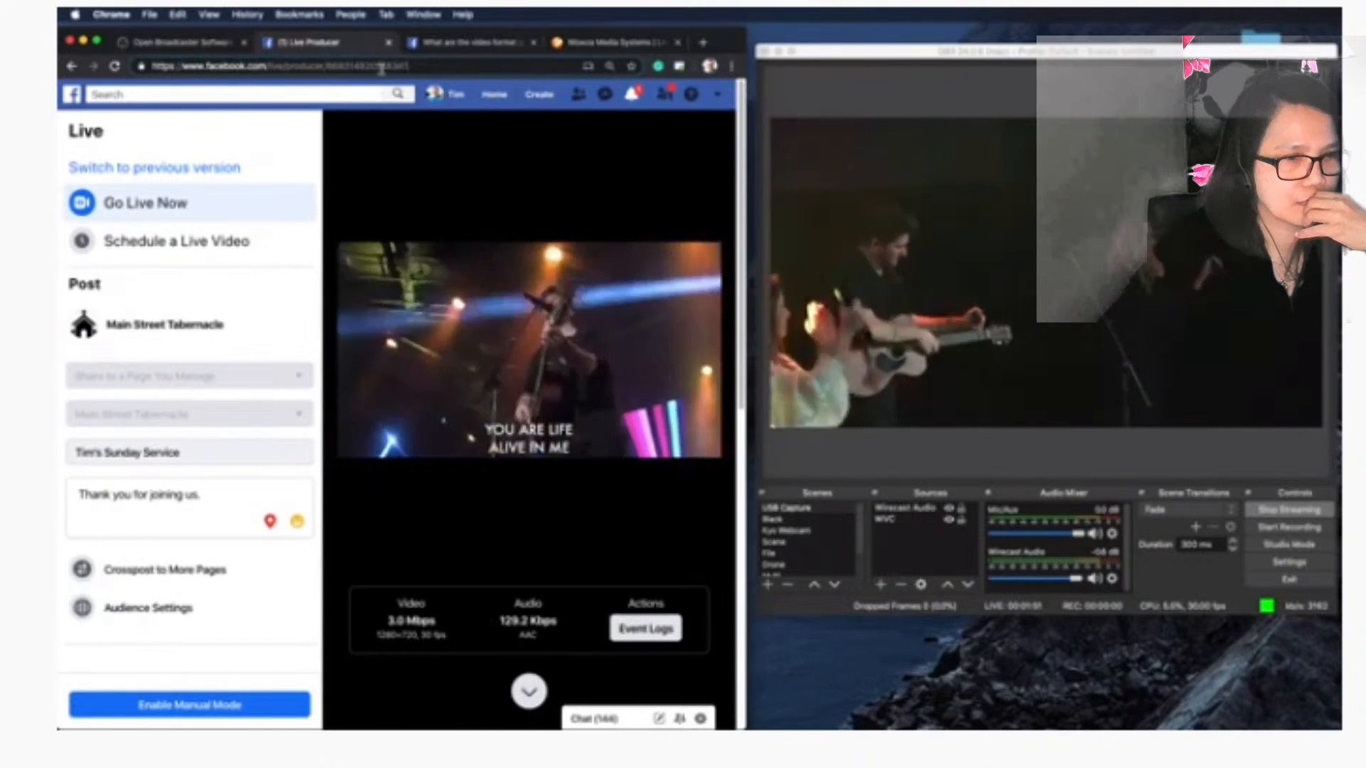
triple_click(381, 65)
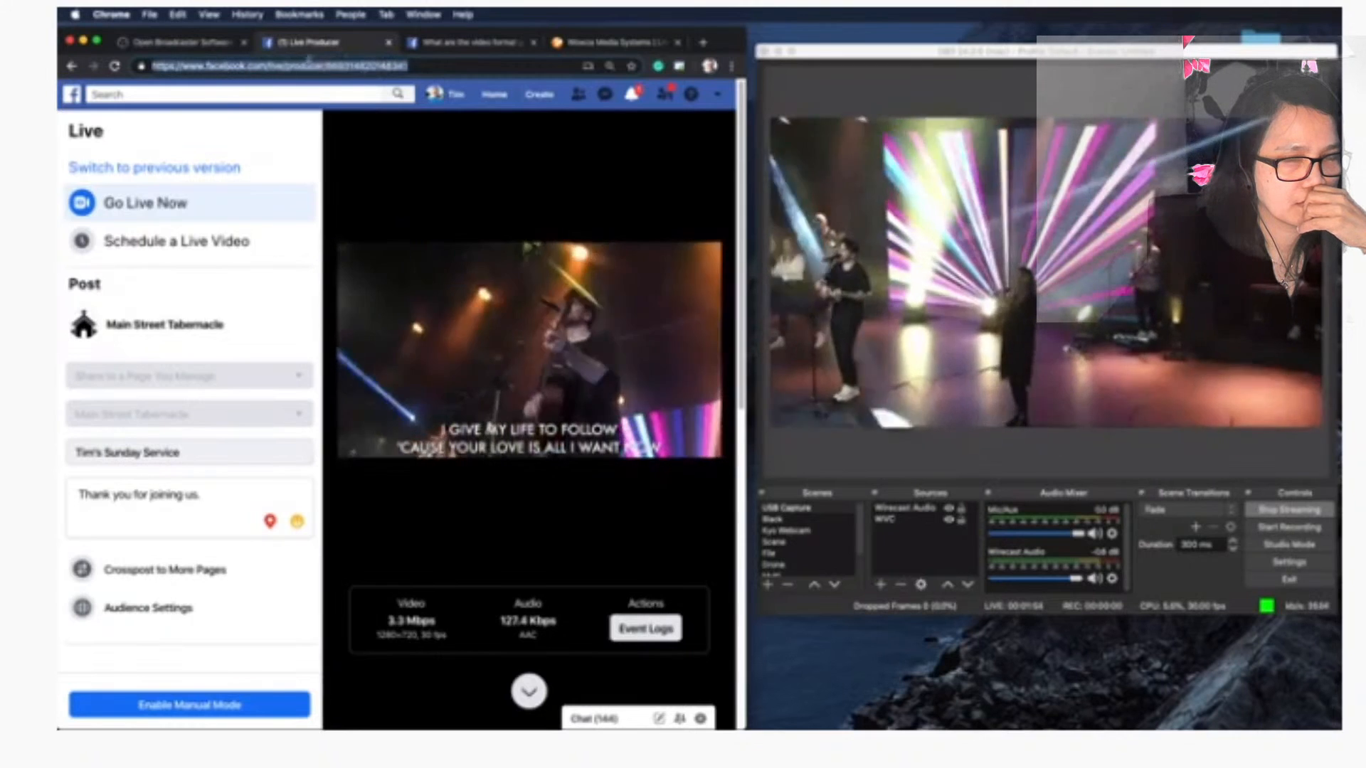
left_click(430, 67)
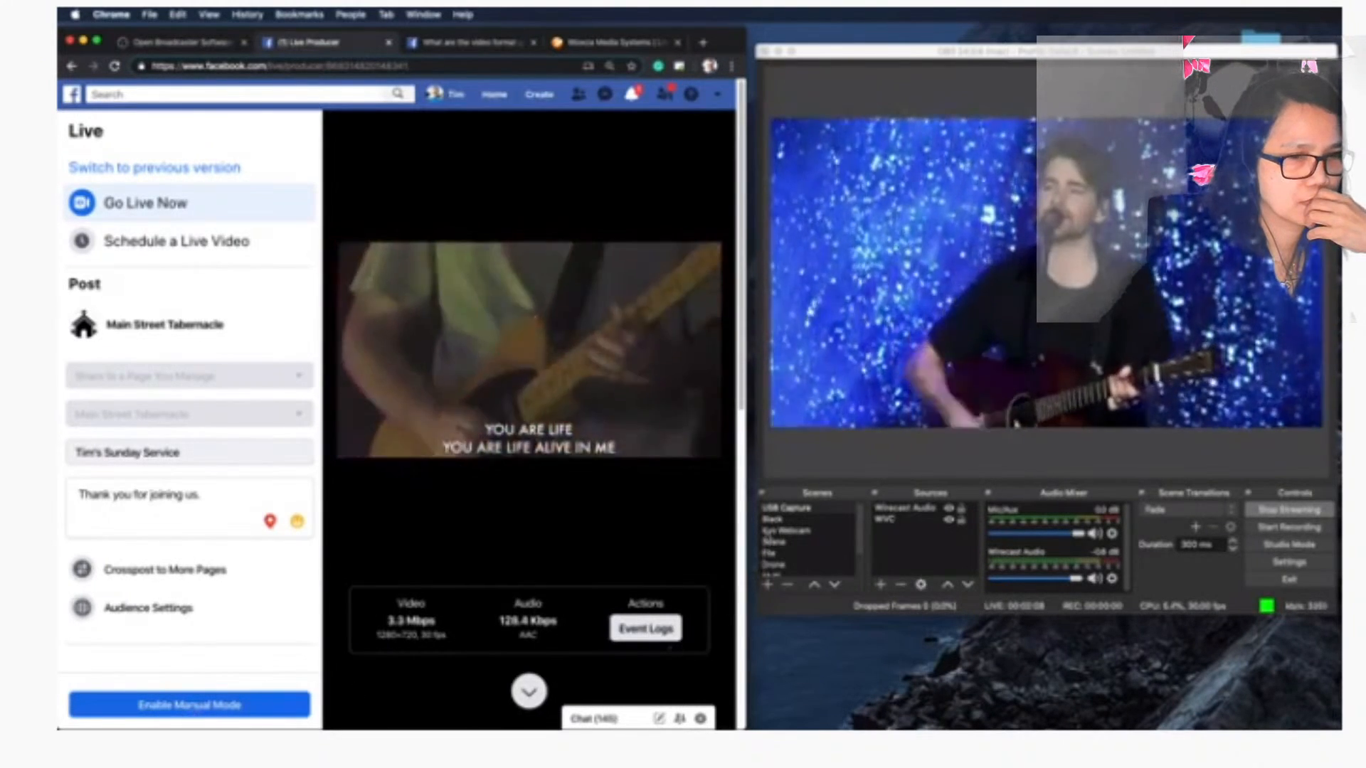
Switch the OBS output to the webcam scene, and bring up the Wowza Media Systems website in Chrome
left_click(768, 532)
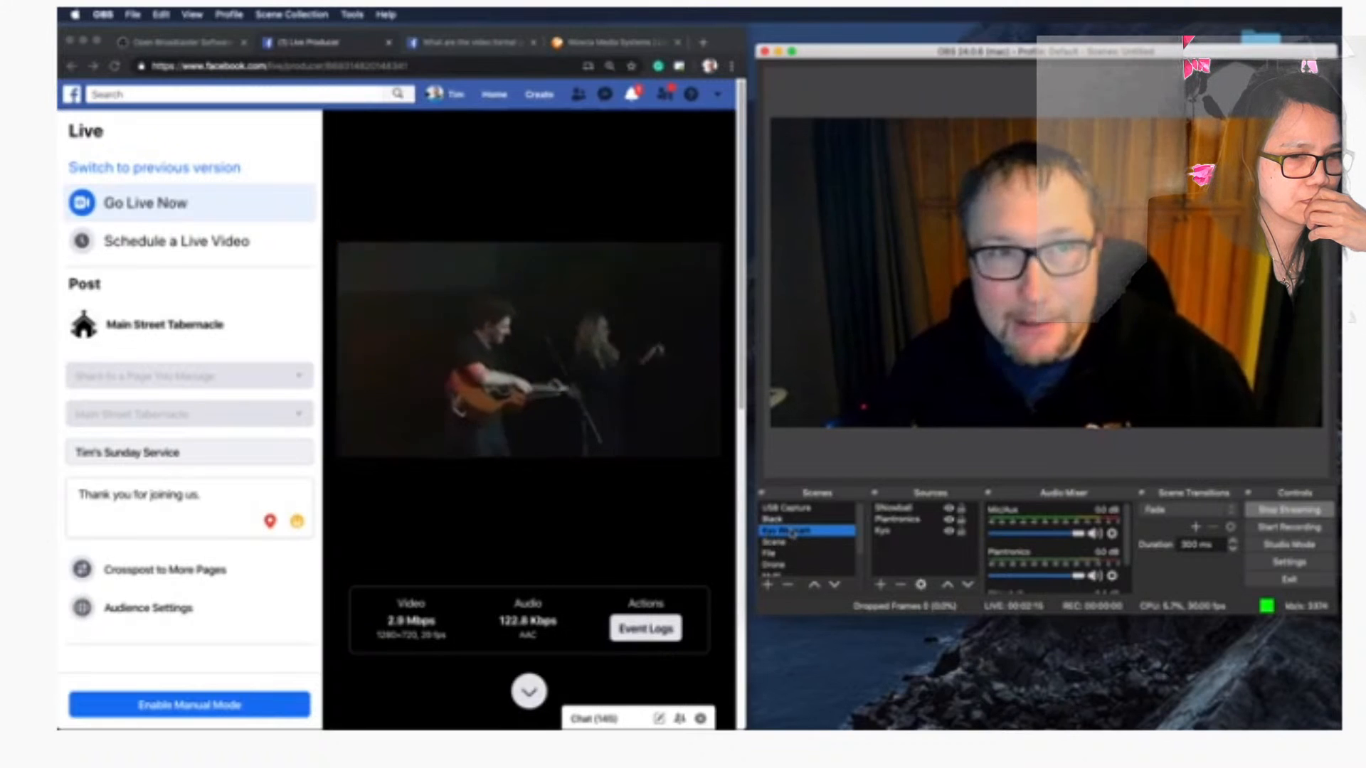
left_click(610, 45)
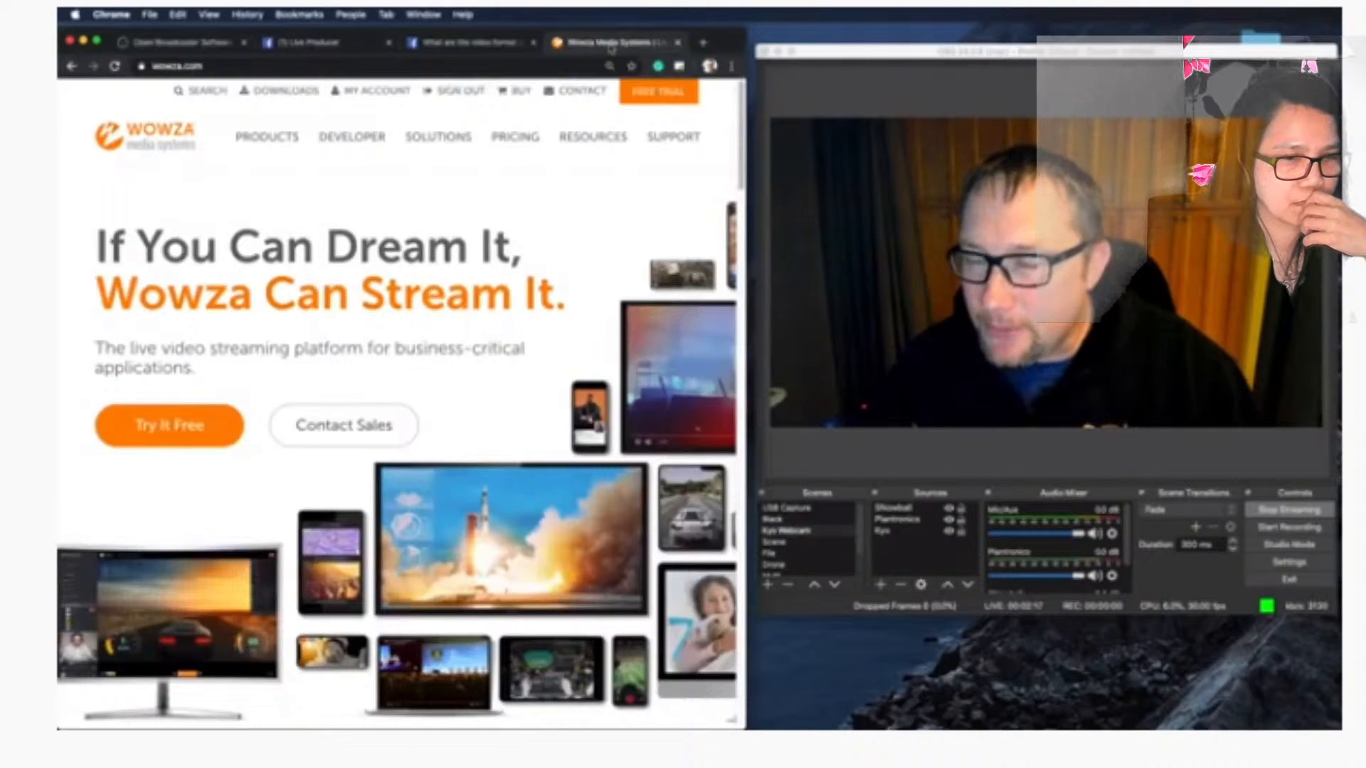